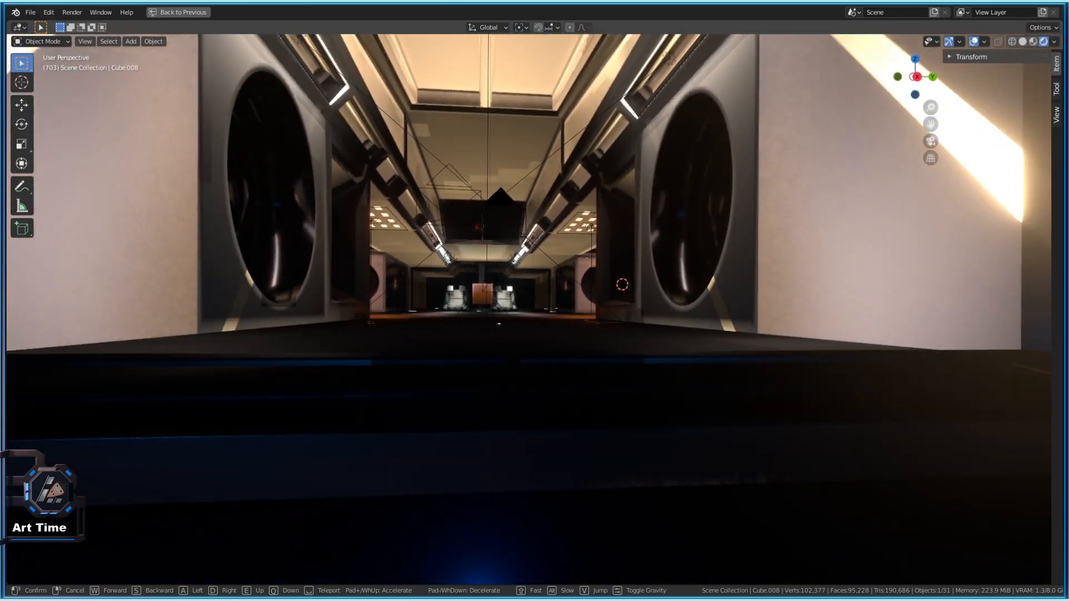
- Examine the blue-lit cockpit with its seats, consoles and round windows in the rendered scene from several distances
{"action": "key", "text": "e"}
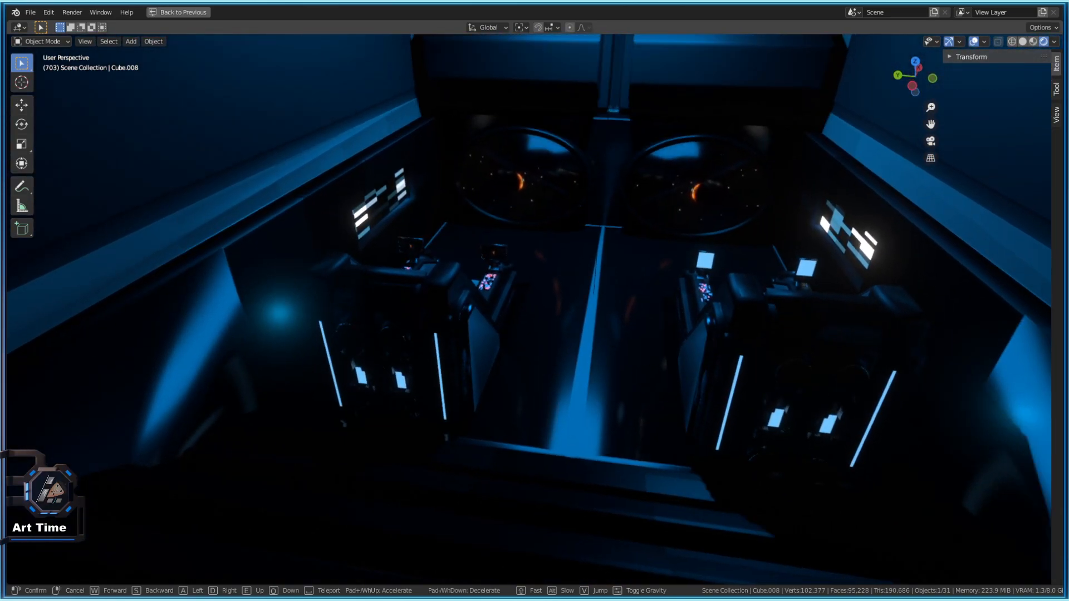
{"action": "key", "text": "w"}
{"action": "key", "text": "s"}
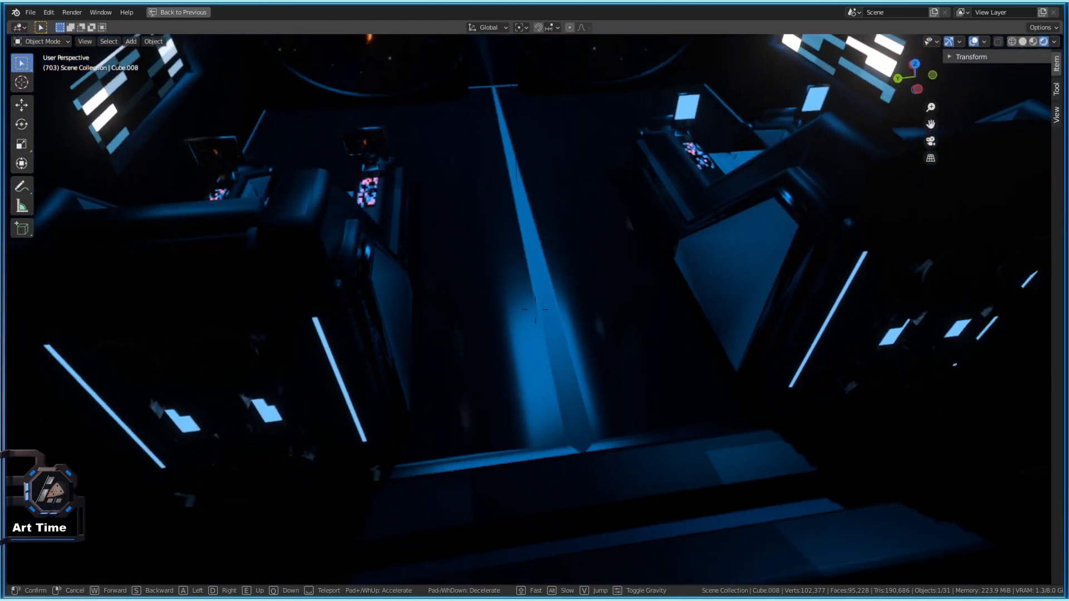
{"action": "key", "text": "w"}
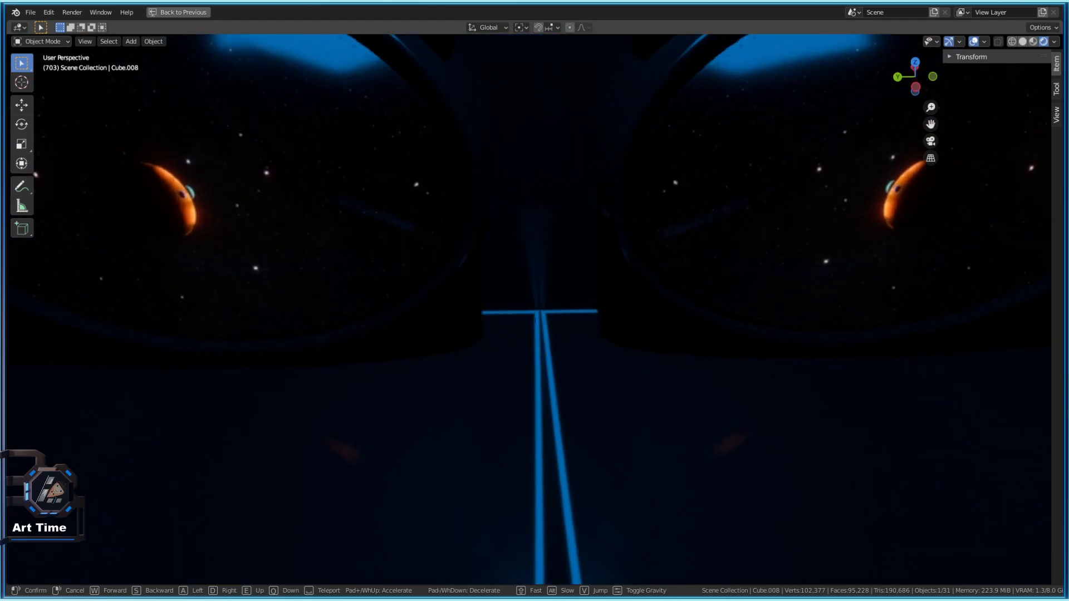
{"action": "key", "text": "s"}
{"action": "key", "text": "s"}
{"action": "key", "text": "d"}
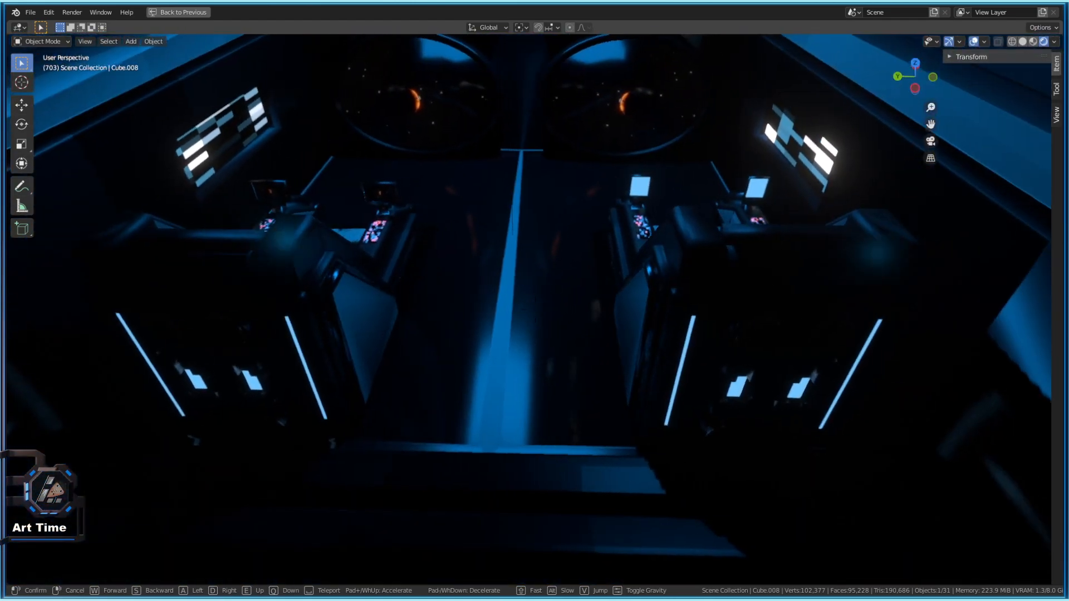
{"action": "key", "text": "w"}
{"action": "key", "text": "s"}
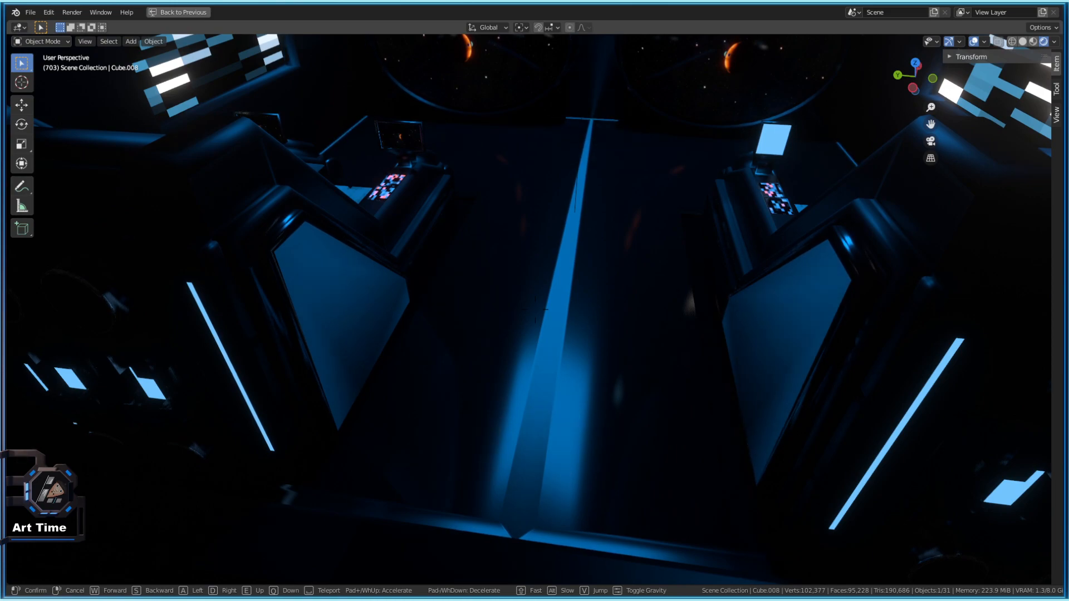
{"action": "key", "text": "s"}
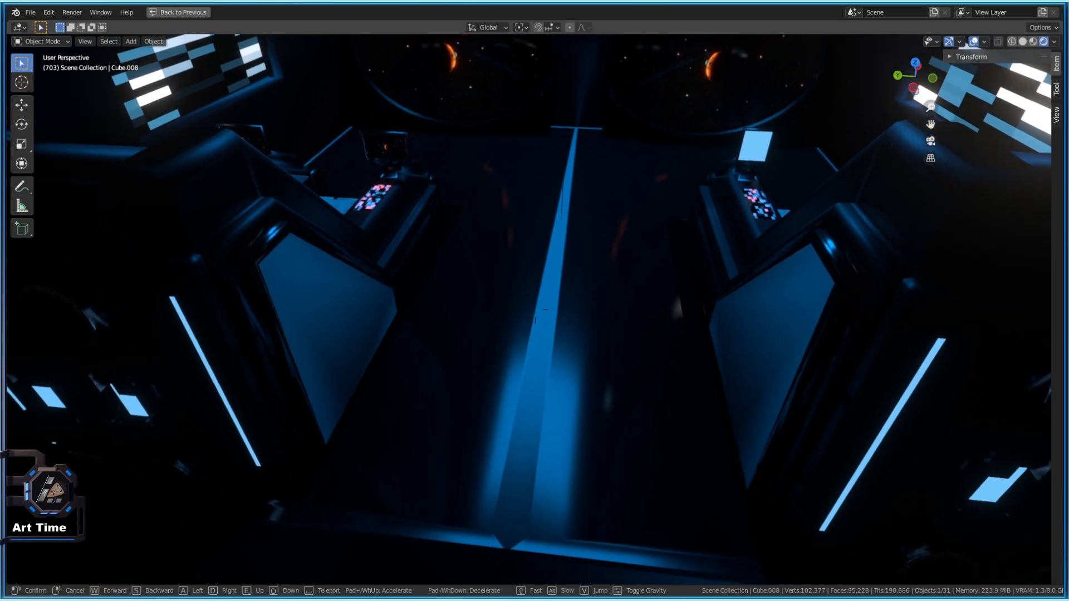
{"action": "key", "text": "s"}
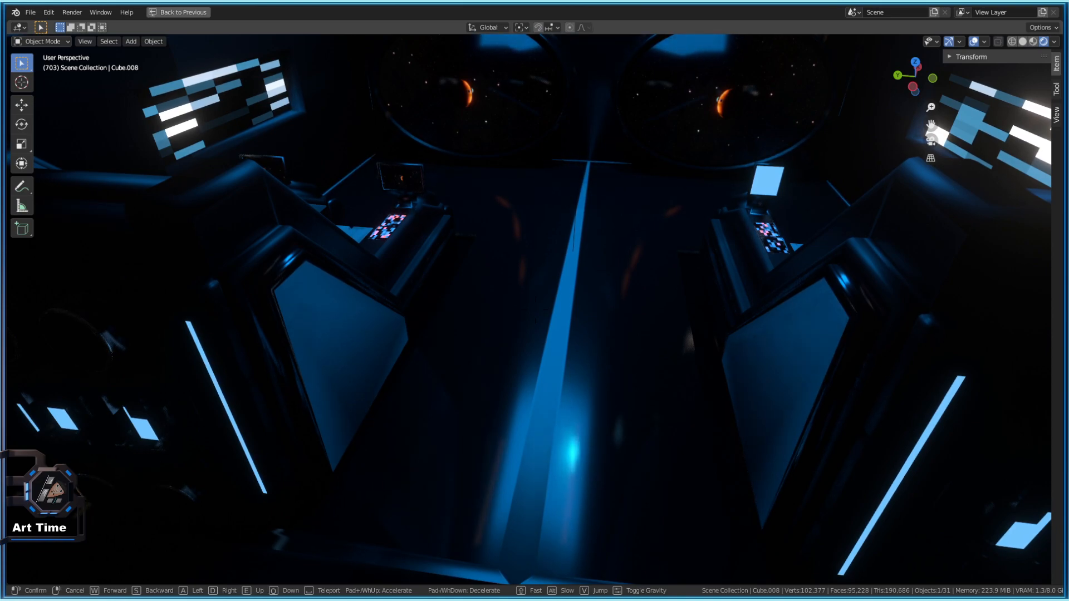
{"action": "key", "text": "s"}
{"action": "key", "text": "a"}
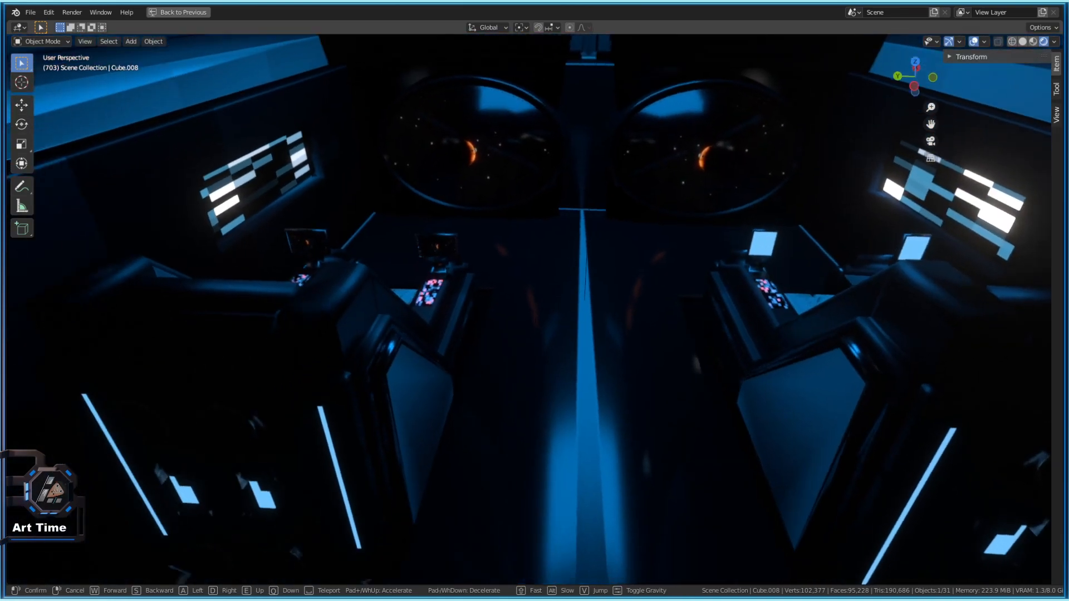
{"action": "key", "text": "w"}
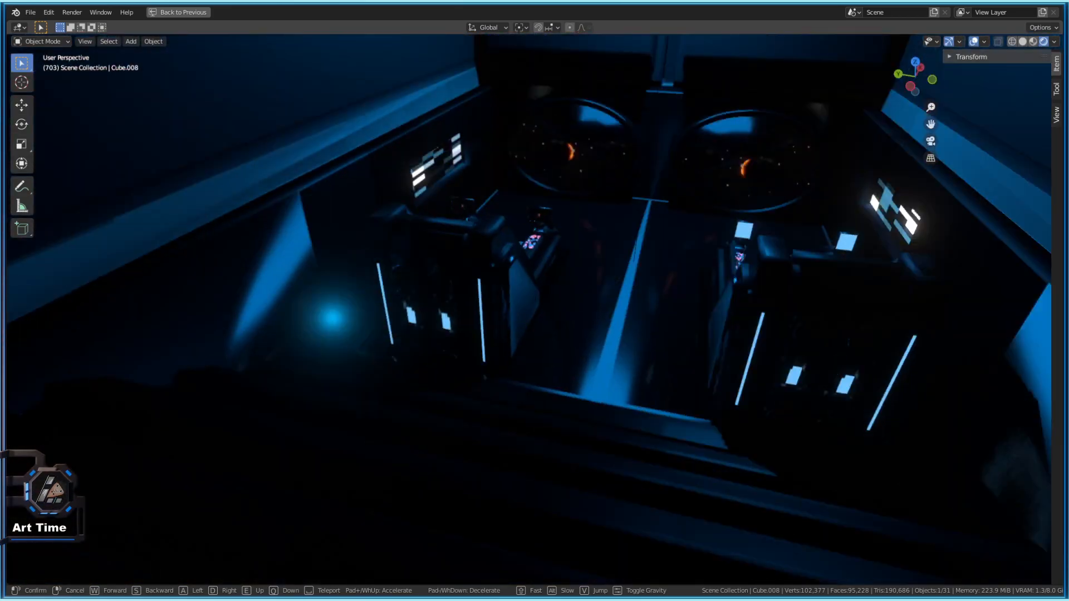
{"action": "key", "text": "s"}
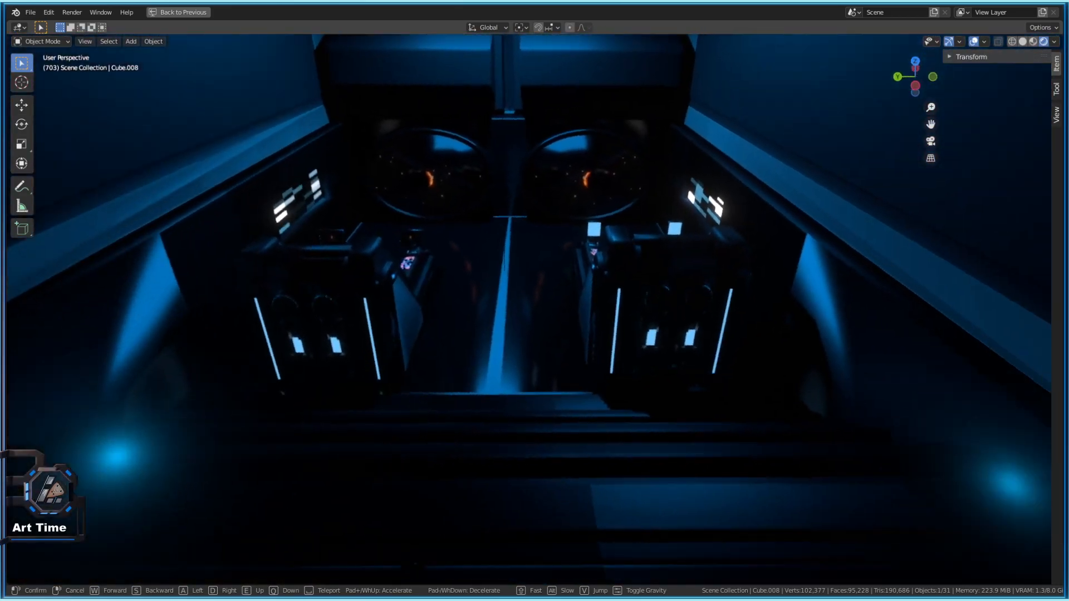
{"action": "key", "text": "s"}
- Examine the ship's lit corridor up to the white cube on its floor, and select that cube
{"action": "key", "text": "w"}
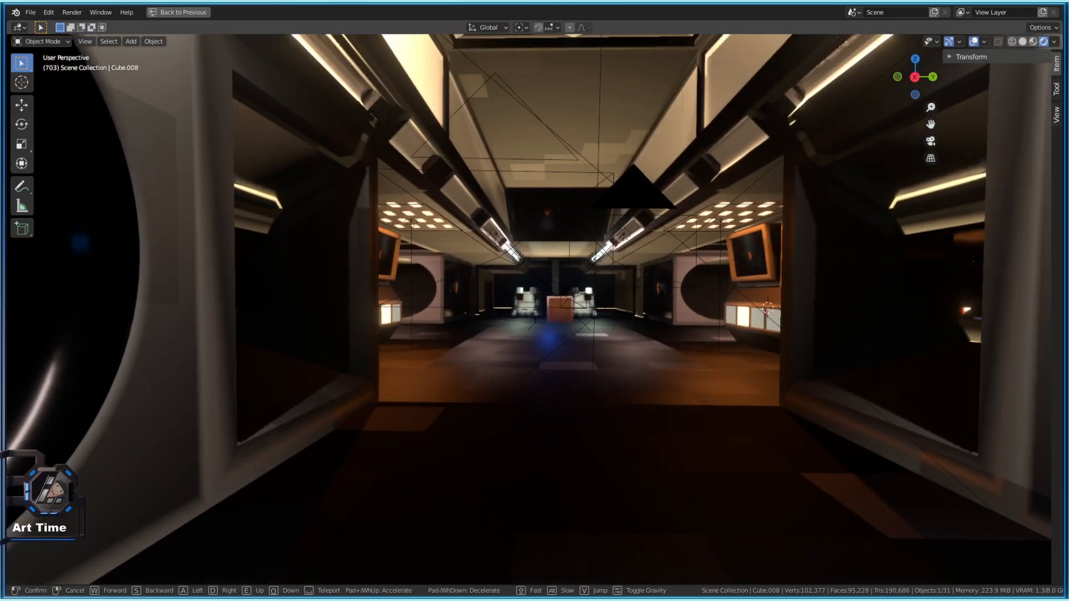
{"action": "key", "text": "w"}
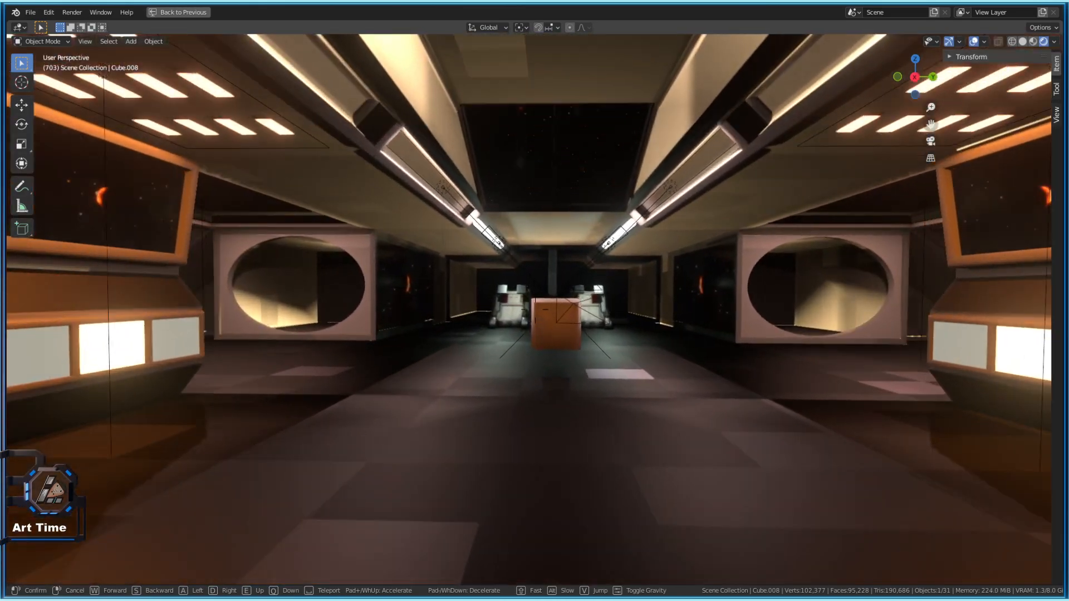
{"action": "key", "text": "w"}
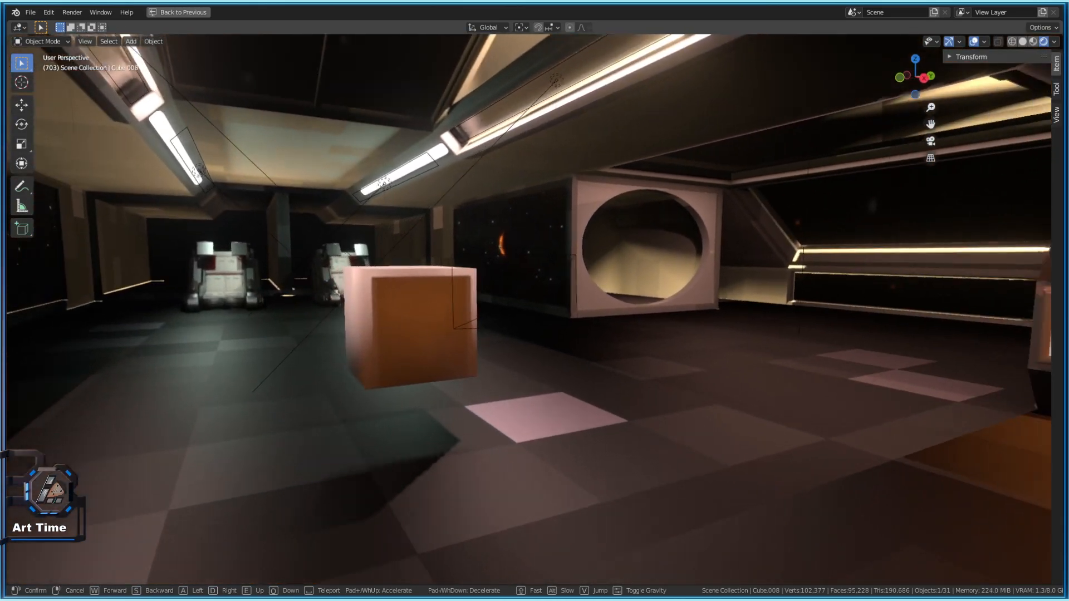
{"action": "key", "text": "a"}
{"action": "key", "text": "a"}
{"action": "key", "text": "s"}
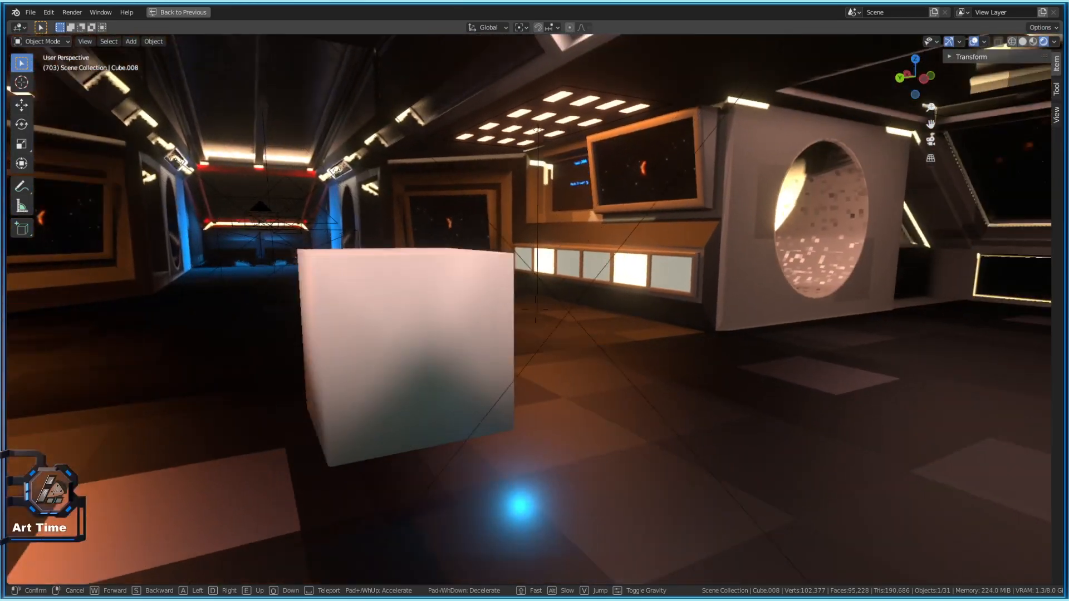
{"action": "key", "text": "a"}
{"action": "key", "text": "s"}
{"action": "key", "text": "w"}
{"action": "left_click", "coordinate": [549, 320]}
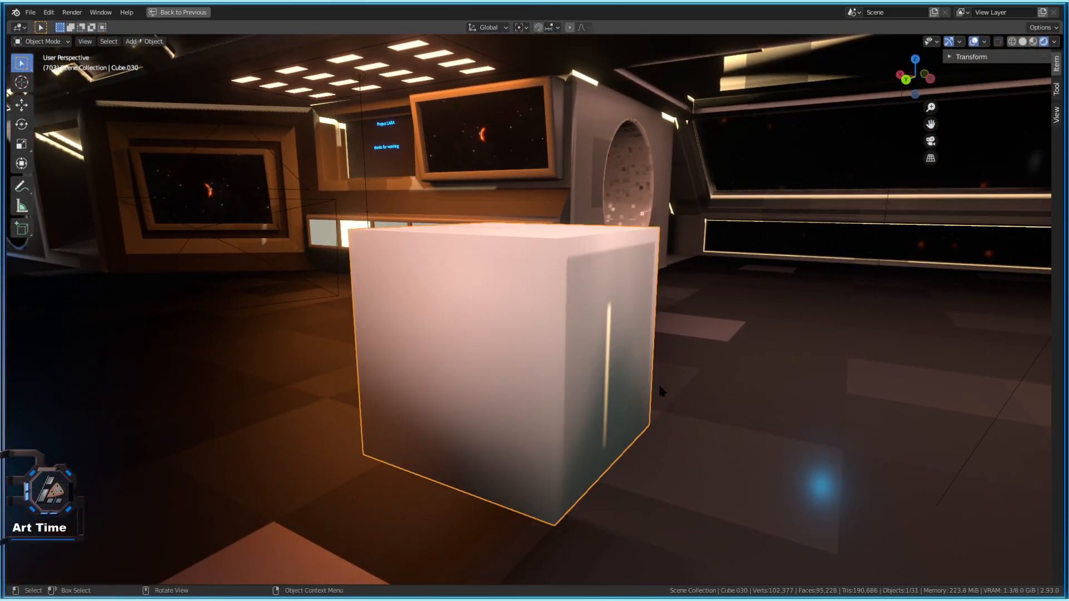
- Compare the white cube's surfaces in Material Preview and Rendered shading from several sides
{"action": "left_click", "coordinate": [1033, 41]}
{"action": "mouse_move", "coordinate": [803, 283]}
{"action": "middle_mouse_down"}
{"action": "mouse_move", "coordinate": [695, 316]}
{"action": "mouse_move", "coordinate": [477, 308]}
{"action": "middle_mouse_up"}
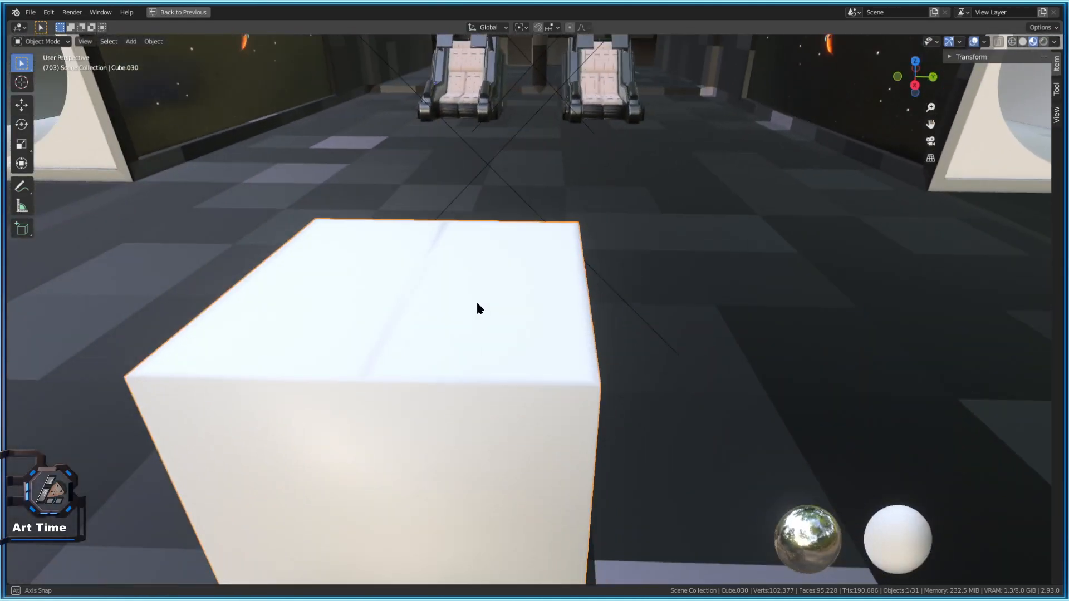
{"action": "left_click", "coordinate": [1043, 41]}
{"action": "mouse_move", "coordinate": [577, 303]}
{"action": "middle_mouse_down"}
{"action": "mouse_move", "coordinate": [522, 300]}
{"action": "mouse_move", "coordinate": [560, 300]}
{"action": "mouse_move", "coordinate": [507, 315]}
{"action": "mouse_move", "coordinate": [626, 369]}
{"action": "middle_mouse_up"}
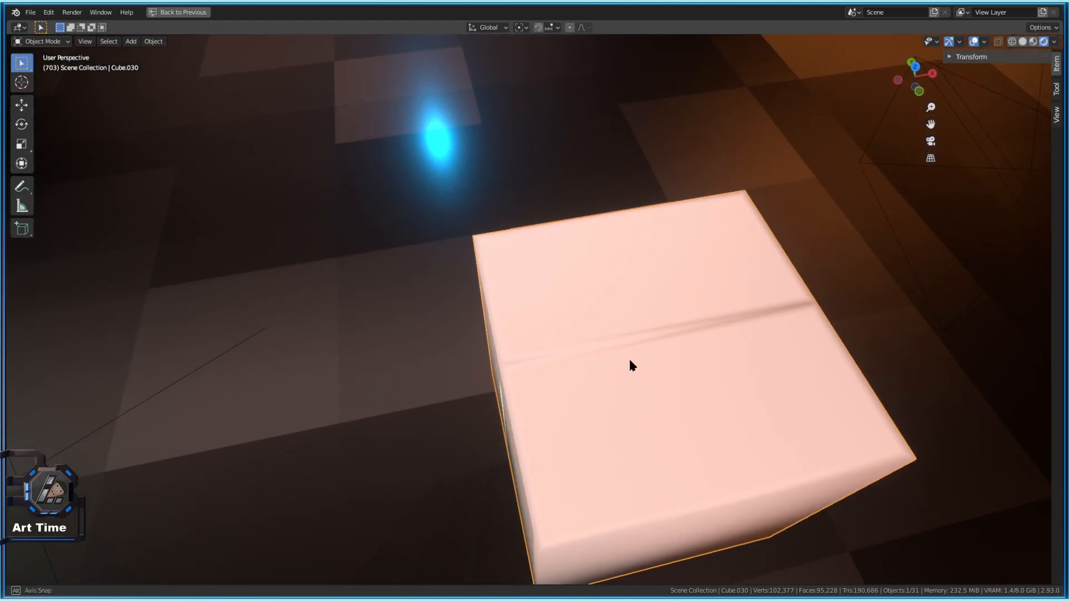
{"action": "middle_click_drag", "start_coordinate": [626, 299], "coordinate": [565, 392]}
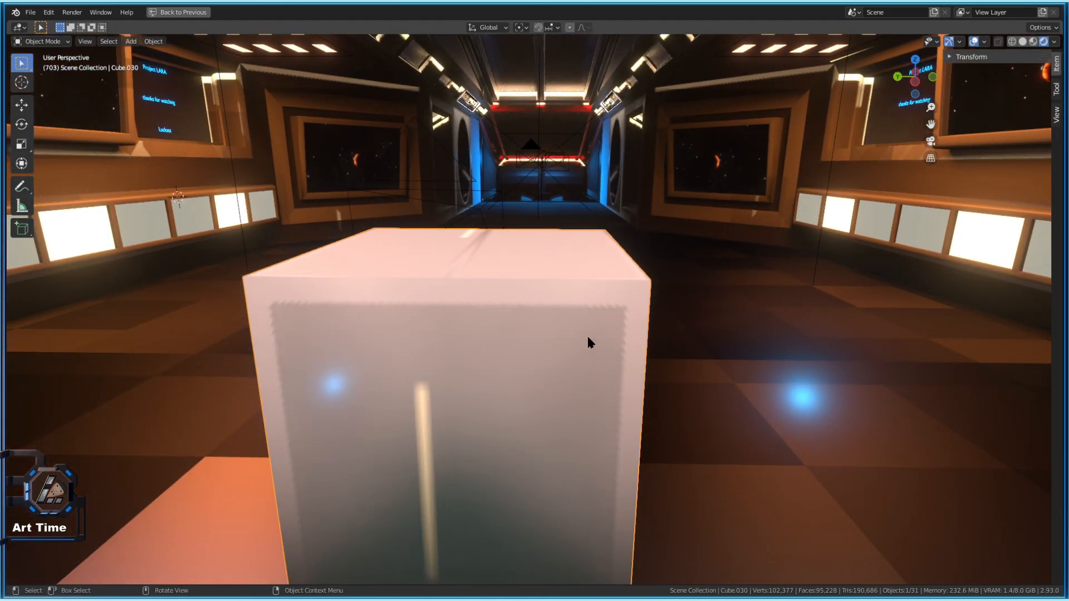
- Check the white cube without its Mirror modifier by switching the modifier's viewport display off and back on
{"action": "key", "text": "ctrl+space"}
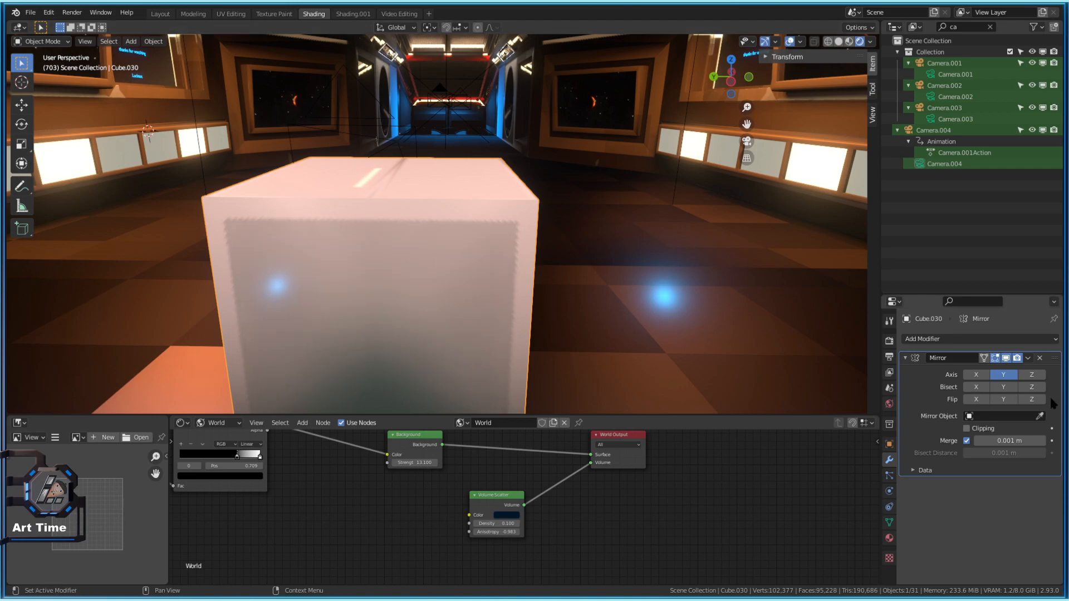
{"action": "middle_click_drag", "start_coordinate": [540, 272], "coordinate": [571, 247]}
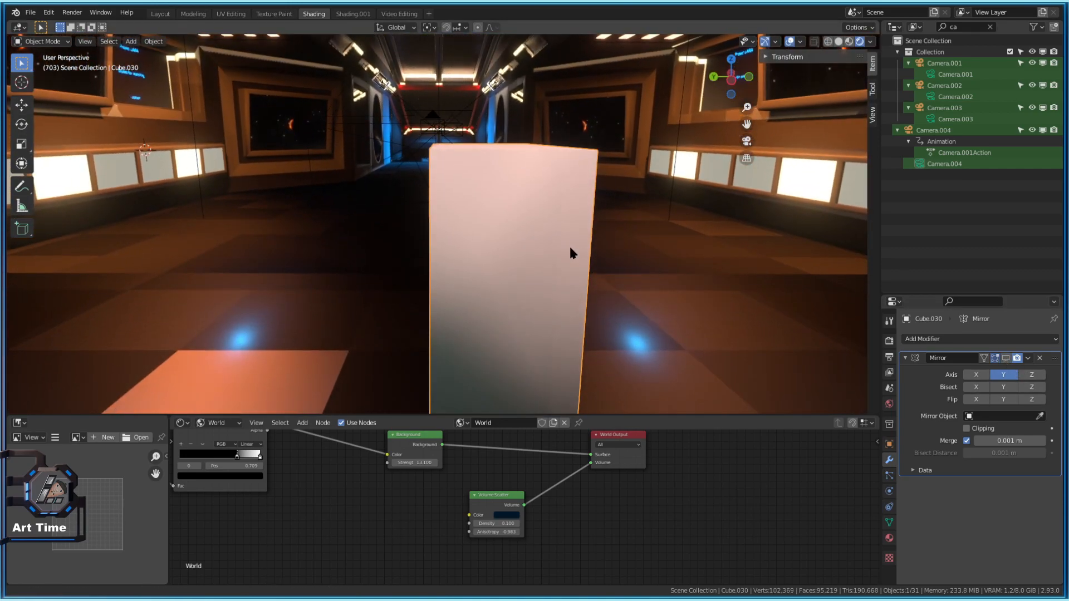
{"action": "left_click", "coordinate": [1006, 358]}
{"action": "middle_click_drag", "start_coordinate": [540, 280], "coordinate": [501, 295]}
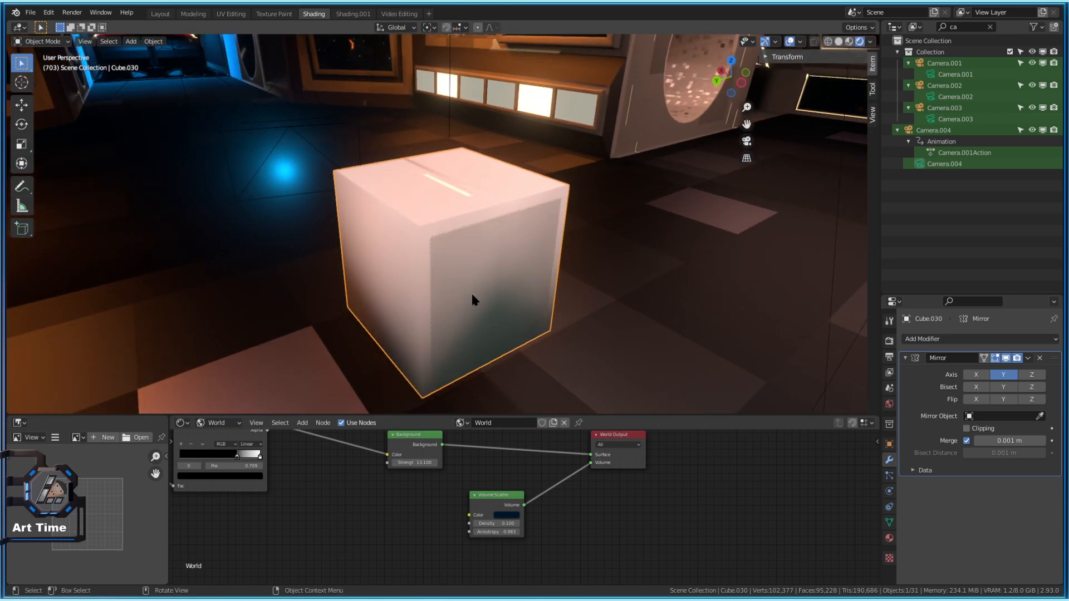
- Inspect the white cube briefly in Edit Mode, and examine its lit faces from several sides in the maximized viewport
{"action": "key", "text": "Tab"}
{"action": "mouse_move", "coordinate": [486, 285]}
{"action": "middle_mouse_down"}
{"action": "mouse_move", "coordinate": [467, 353]}
{"action": "mouse_move", "coordinate": [374, 353]}
{"action": "mouse_move", "coordinate": [441, 382]}
{"action": "mouse_move", "coordinate": [501, 368]}
{"action": "mouse_move", "coordinate": [461, 269]}
{"action": "mouse_move", "coordinate": [504, 294]}
{"action": "mouse_move", "coordinate": [507, 272]}
{"action": "mouse_move", "coordinate": [475, 299]}
{"action": "middle_mouse_up"}
{"action": "key", "text": "Tab"}
{"action": "scroll", "coordinate": [484, 299], "scroll_direction": "down", "scroll_amount": 2}
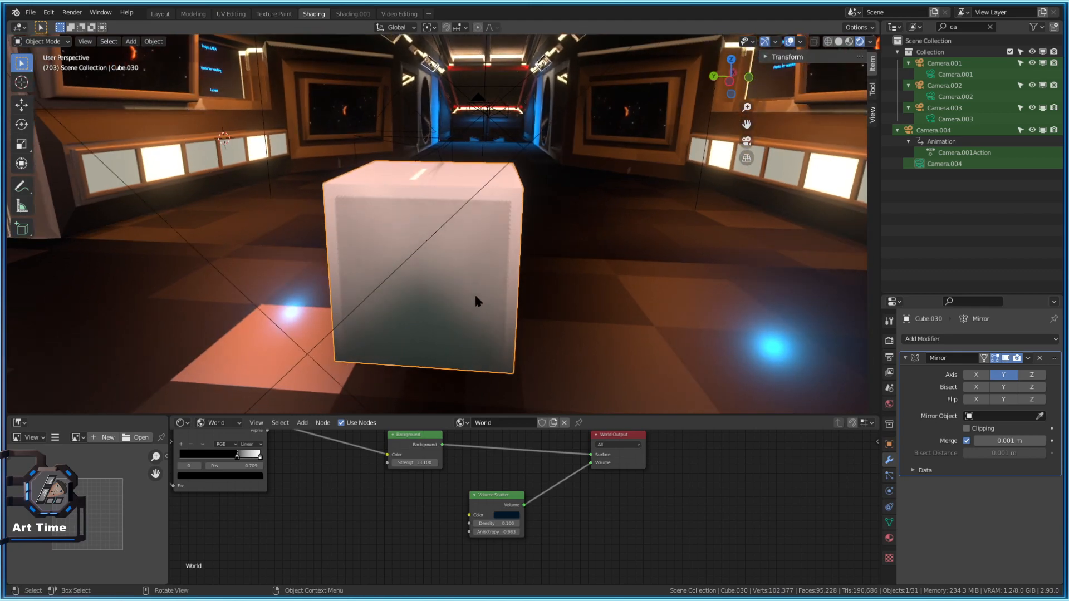
{"action": "left_click", "coordinate": [476, 300]}
{"action": "key", "text": "ctrl+space"}
{"action": "middle_click_drag", "start_coordinate": [601, 382], "coordinate": [594, 394]}
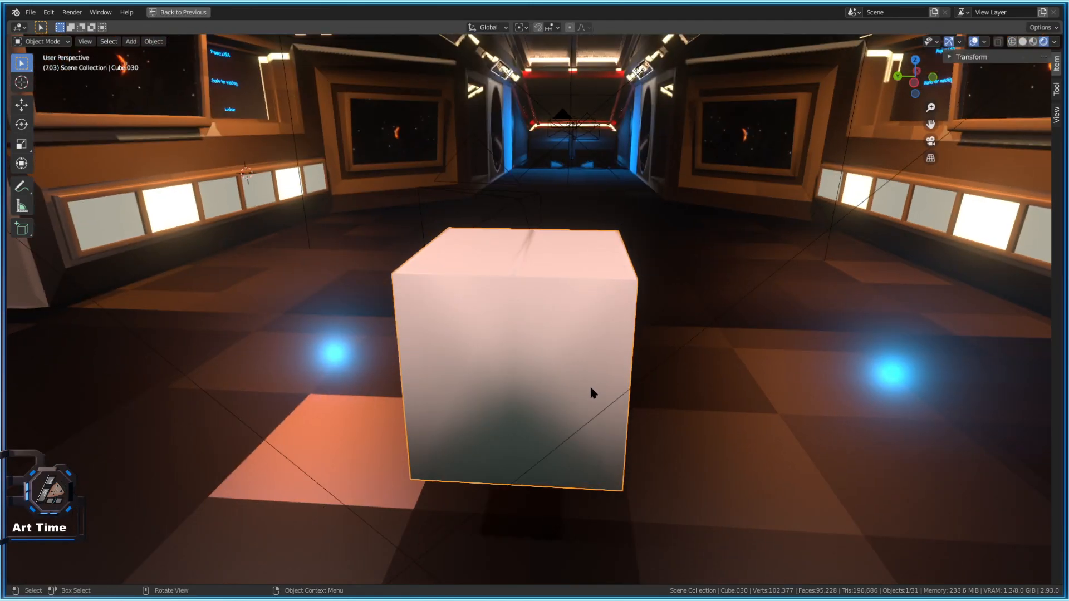
{"action": "mouse_move", "coordinate": [596, 316]}
{"action": "middle_mouse_down"}
{"action": "mouse_move", "coordinate": [619, 354]}
{"action": "mouse_move", "coordinate": [710, 362]}
{"action": "middle_mouse_up"}
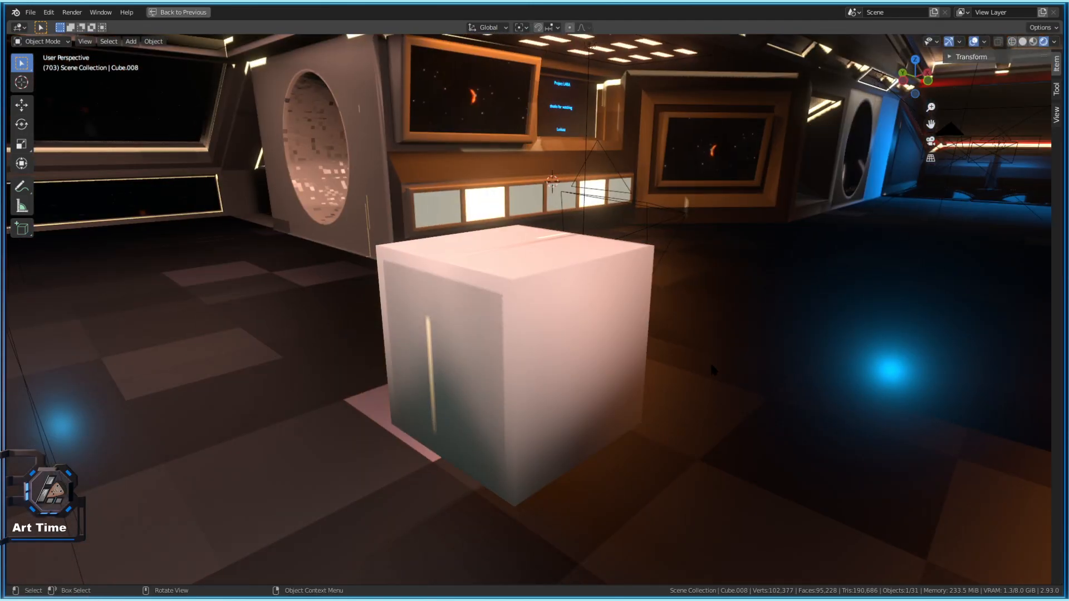
- Add a new cube mesh and snap it to the position of the white cube
{"action": "key", "text": "ctrl+space"}
{"action": "key", "text": "shift+a"}
{"action": "mouse_move", "coordinate": [720, 366]}
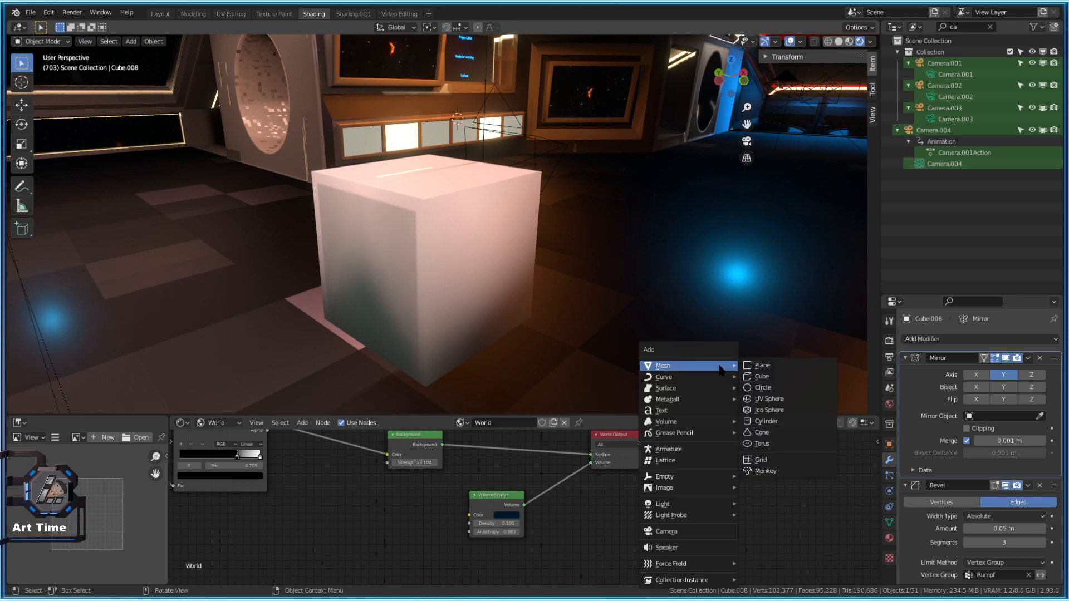
{"action": "left_click", "coordinate": [758, 379]}
{"action": "left_click", "coordinate": [457, 280], "text": "shift"}
{"action": "right_click", "coordinate": [457, 280]}
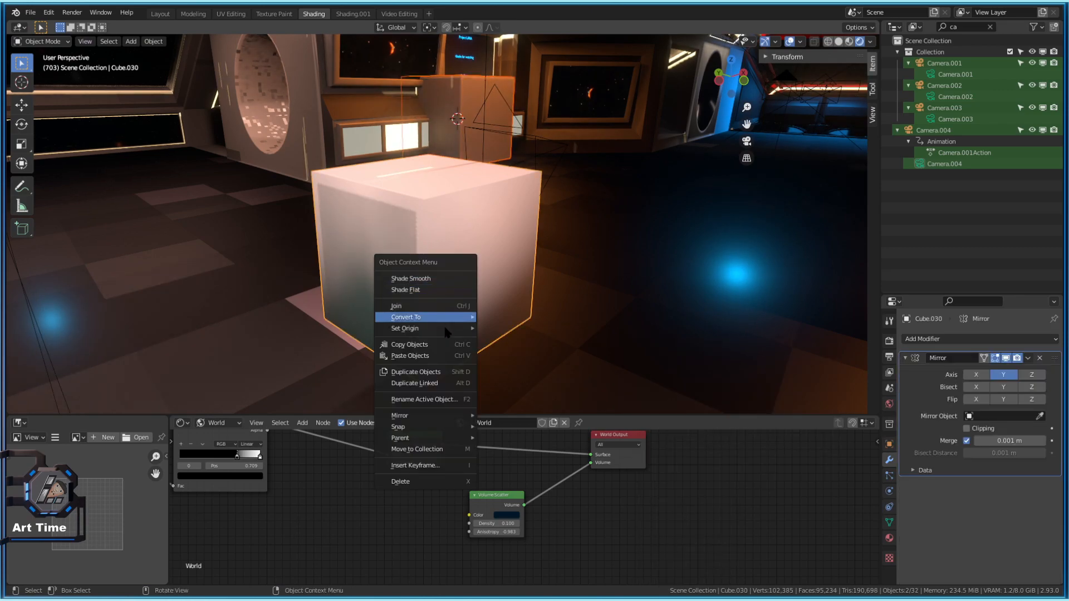
{"action": "mouse_move", "coordinate": [438, 431]}
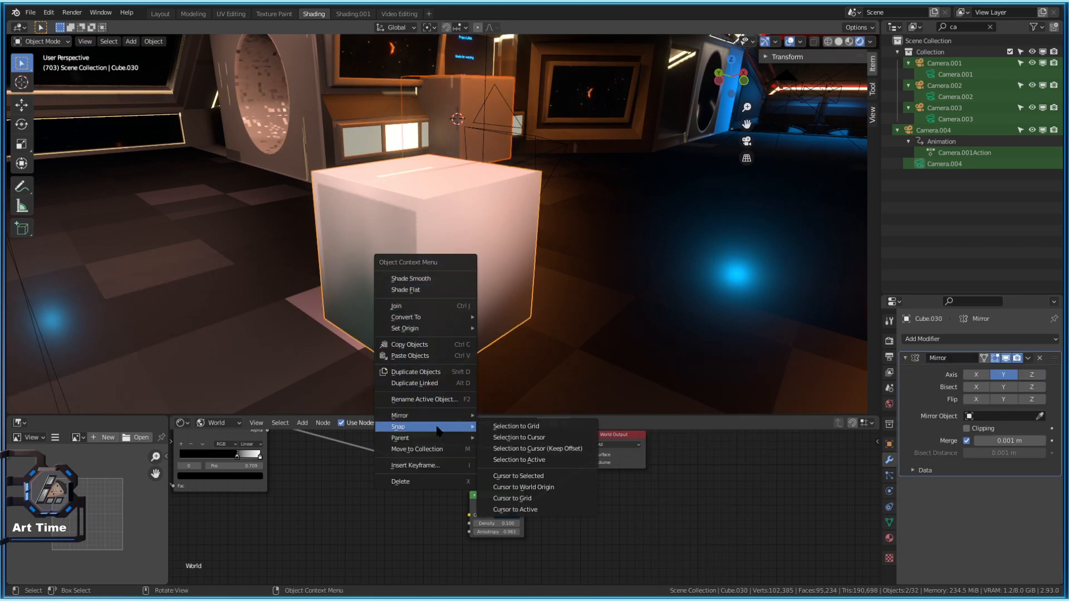
{"action": "left_click", "coordinate": [546, 461]}
- Hide the new large cube and move the original white cube far aside along the global Y axis
{"action": "left_click", "coordinate": [528, 302]}
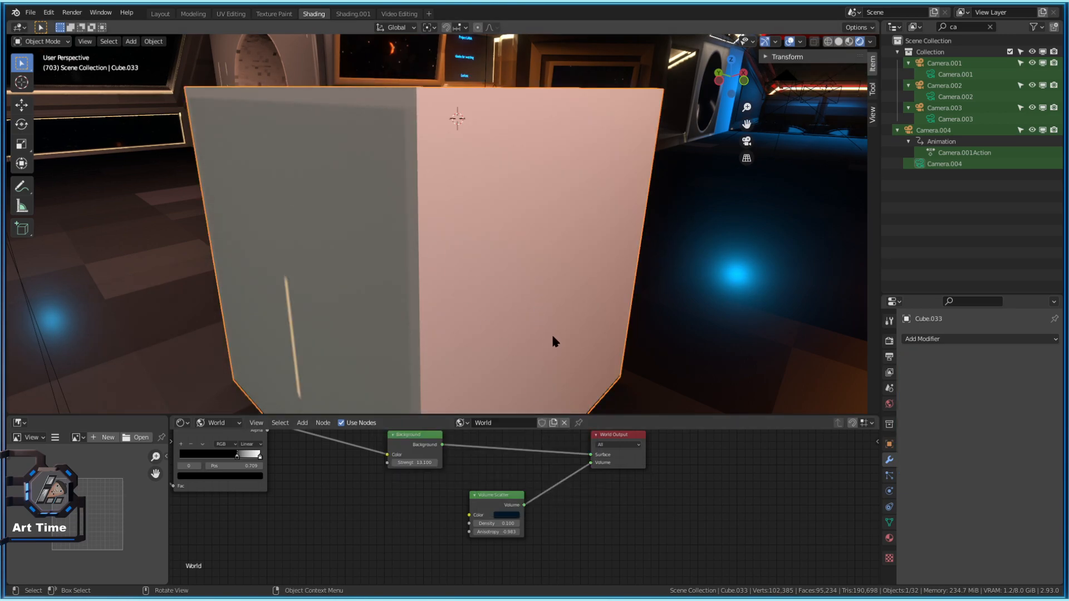
{"action": "key", "text": "Delete"}
{"action": "left_click", "coordinate": [431, 225]}
{"action": "key", "text": "g"}
{"action": "key", "text": "y"}
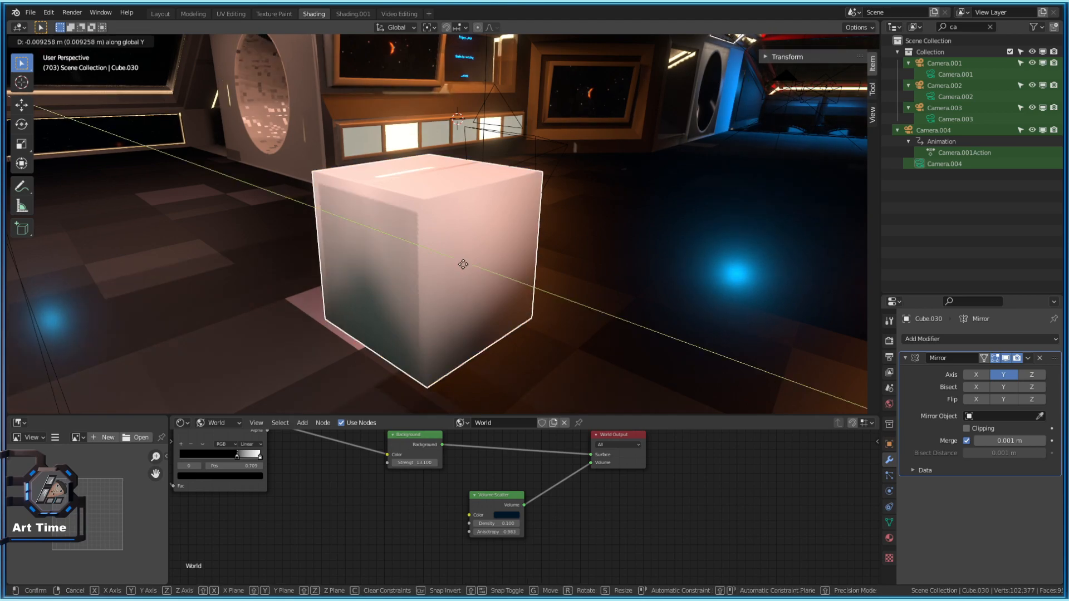
{"action": "left_click", "coordinate": [186, 158]}
{"action": "left_click", "coordinate": [364, 232]}
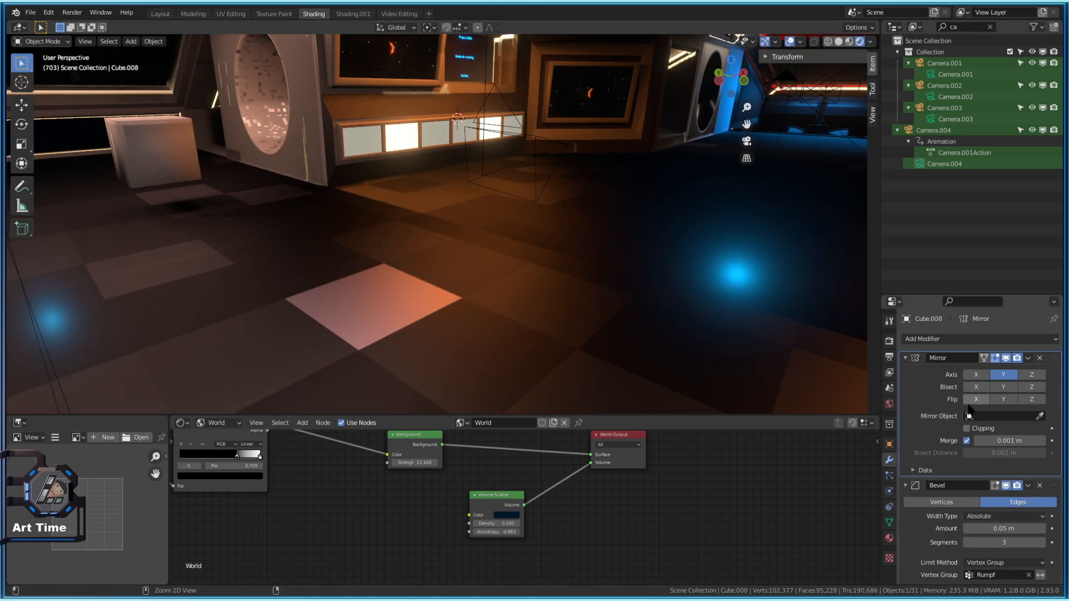
- Unhide the new cube and scale it down uniformly to roughly the original cube's size
{"action": "key", "text": "alt+h"}
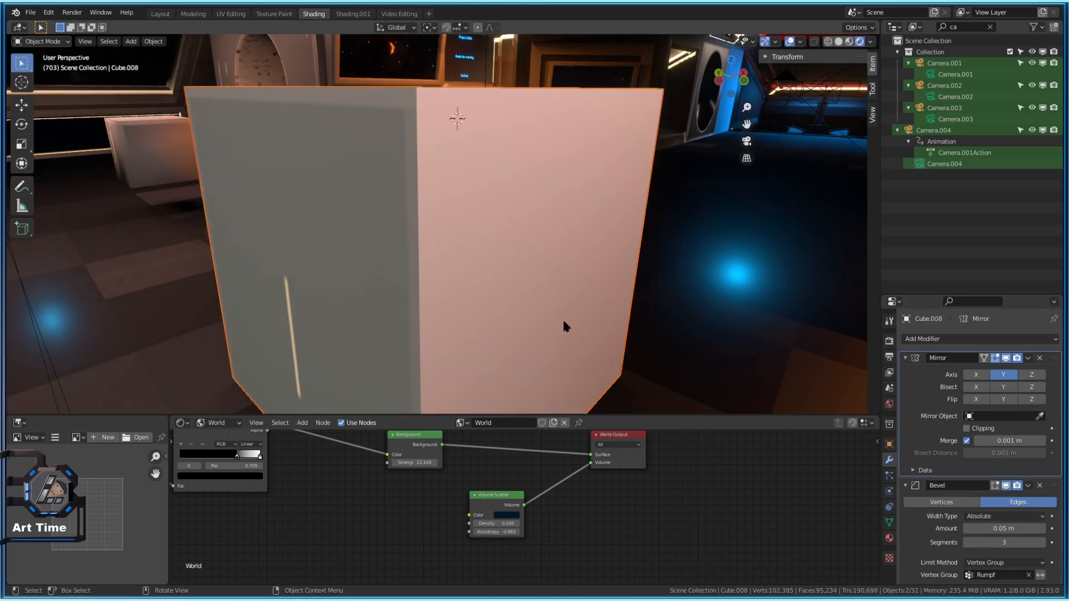
{"action": "left_click", "coordinate": [451, 256]}
{"action": "middle_click_drag", "start_coordinate": [451, 255], "coordinate": [491, 240]}
{"action": "key", "text": "s"}
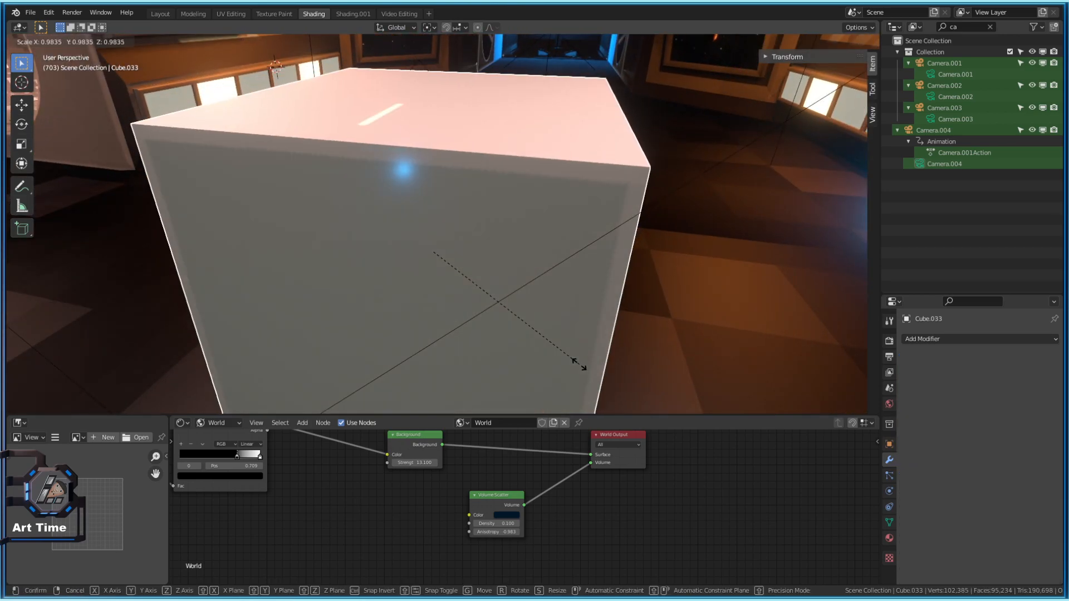
{"action": "left_click", "coordinate": [505, 286]}
{"action": "middle_click_drag", "start_coordinate": [505, 285], "coordinate": [320, 179]}
{"action": "left_click", "coordinate": [500, 324]}
{"action": "middle_click_drag", "start_coordinate": [501, 324], "coordinate": [531, 316]}
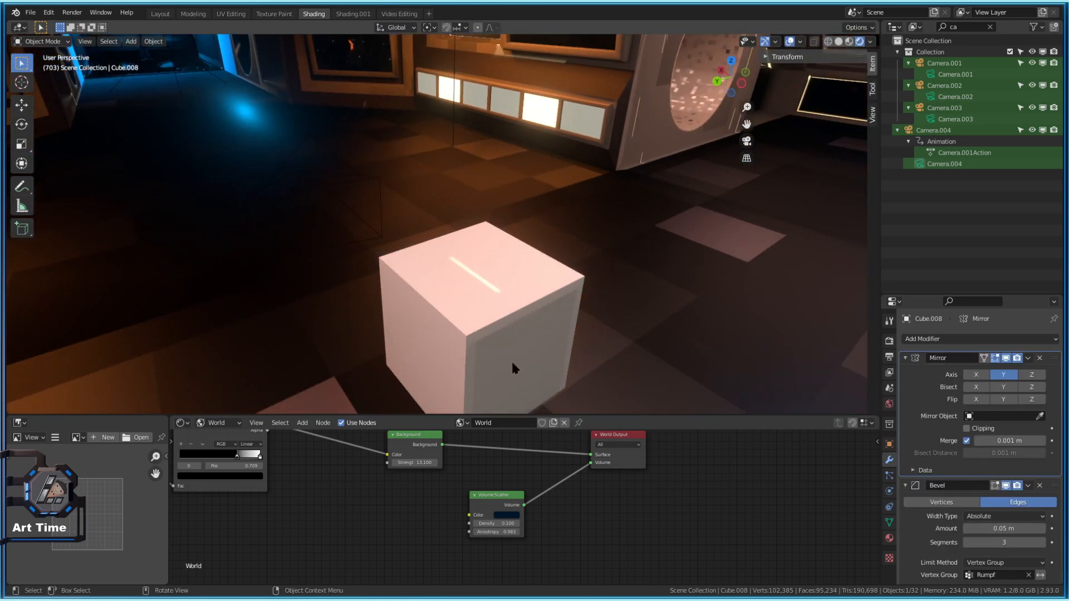
- Enter Edit Mode on the new cube and add a centred loop cut that divides it into two halves
{"action": "middle_click_drag", "start_coordinate": [512, 367], "coordinate": [485, 278]}
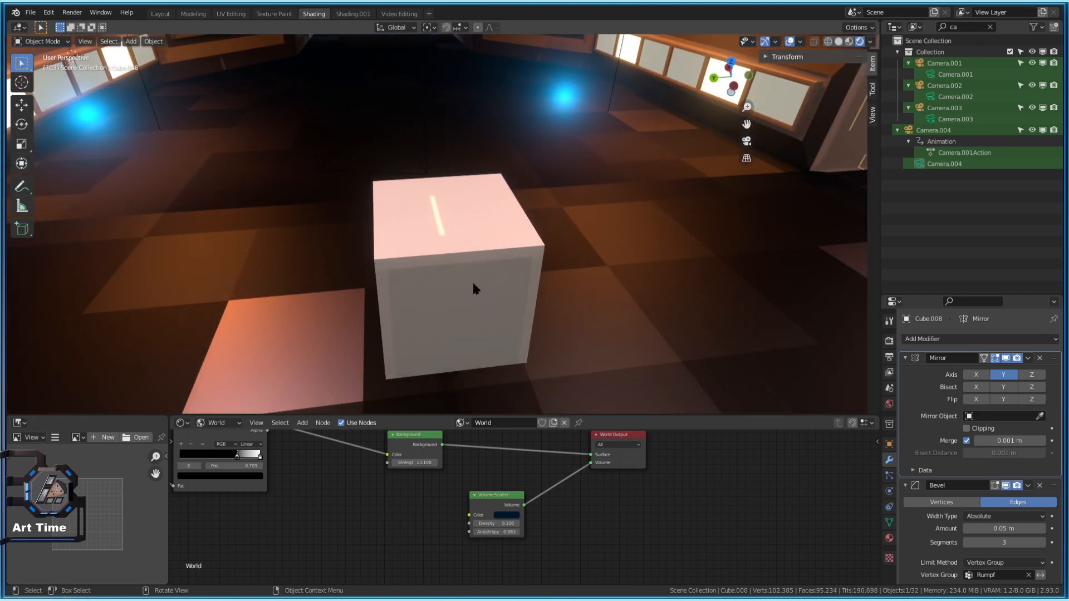
{"action": "left_click", "coordinate": [489, 272]}
{"action": "key", "text": "Tab"}
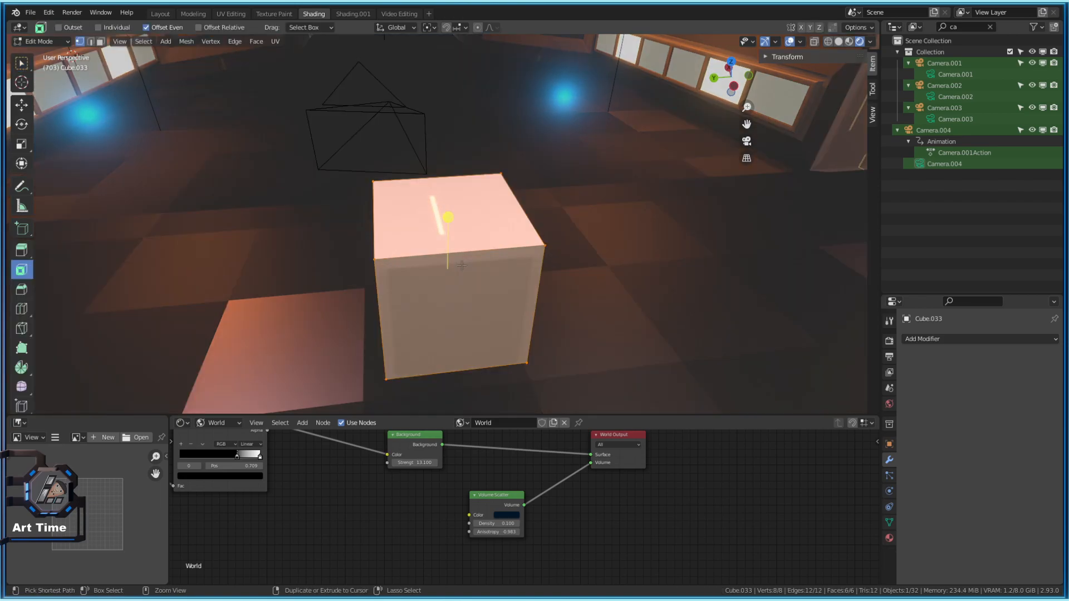
{"action": "left_click", "coordinate": [459, 268]}
{"action": "right_click", "coordinate": [460, 268]}
- Select all faces of one half of the divided cube and delete them
{"action": "key", "text": "3"}
{"action": "middle_click_drag", "start_coordinate": [375, 291], "coordinate": [405, 277]}
{"action": "left_click", "coordinate": [372, 293]}
{"action": "key", "text": "ctrl+KP_Add"}
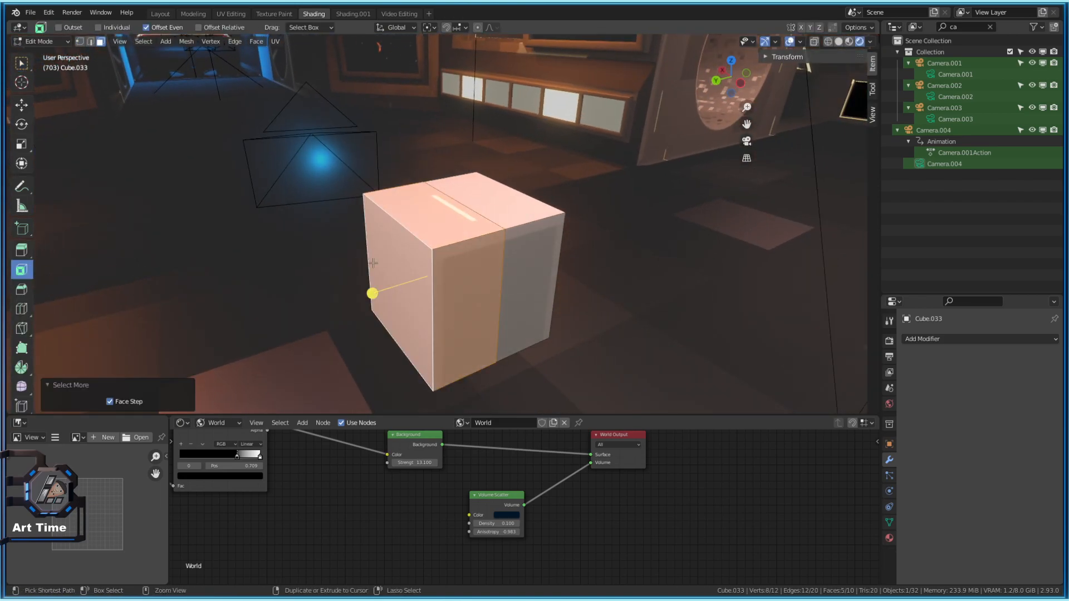
{"action": "key", "text": "x"}
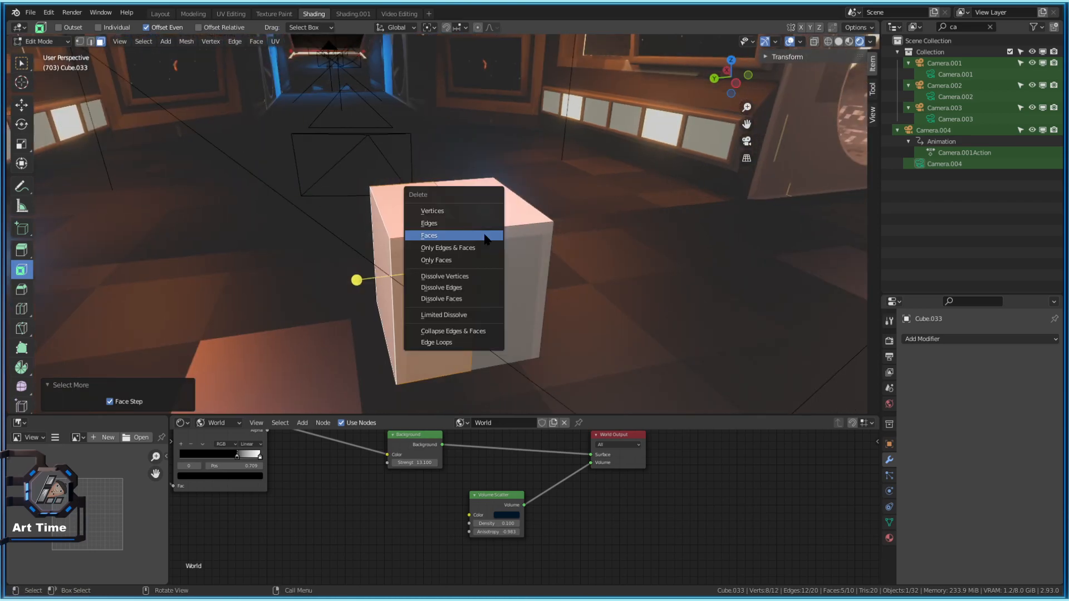
{"action": "left_click", "coordinate": [490, 235]}
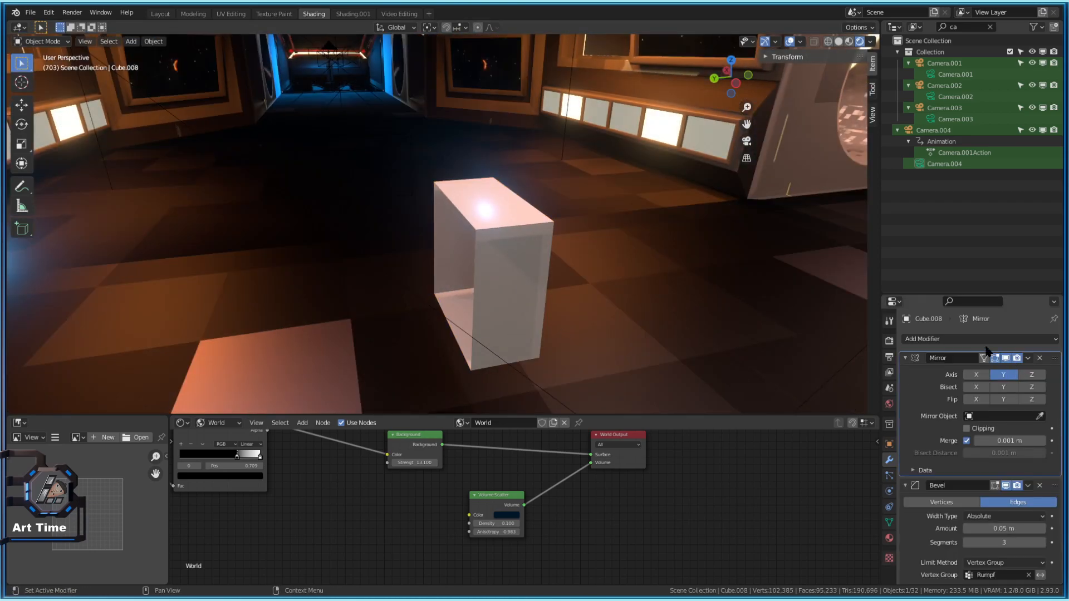
- Add a Mirror modifier to the remaining half cube, mirroring along Y only
{"action": "left_click", "coordinate": [501, 299]}
{"action": "left_click", "coordinate": [983, 338]}
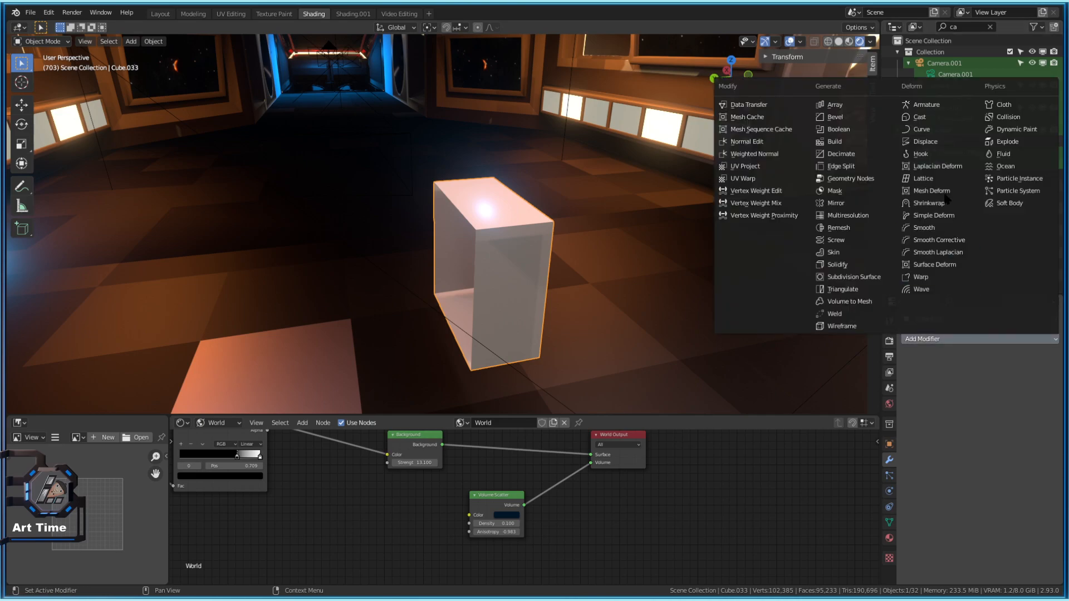
{"action": "left_click", "coordinate": [836, 203]}
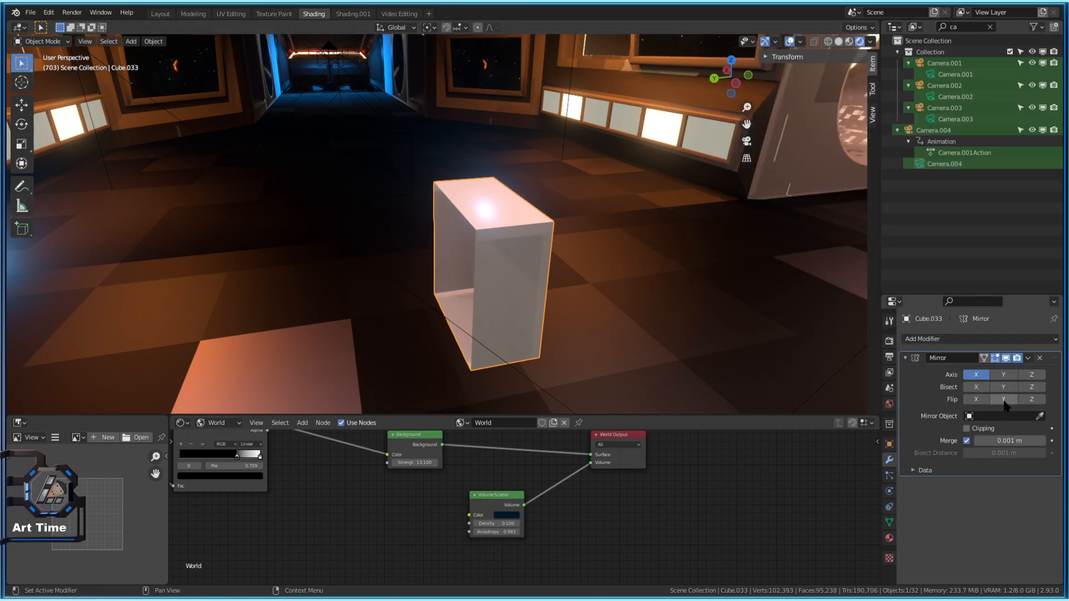
{"action": "left_click", "coordinate": [1003, 375]}
{"action": "left_click", "coordinate": [975, 374]}
{"action": "middle_click_drag", "start_coordinate": [544, 264], "coordinate": [473, 245]}
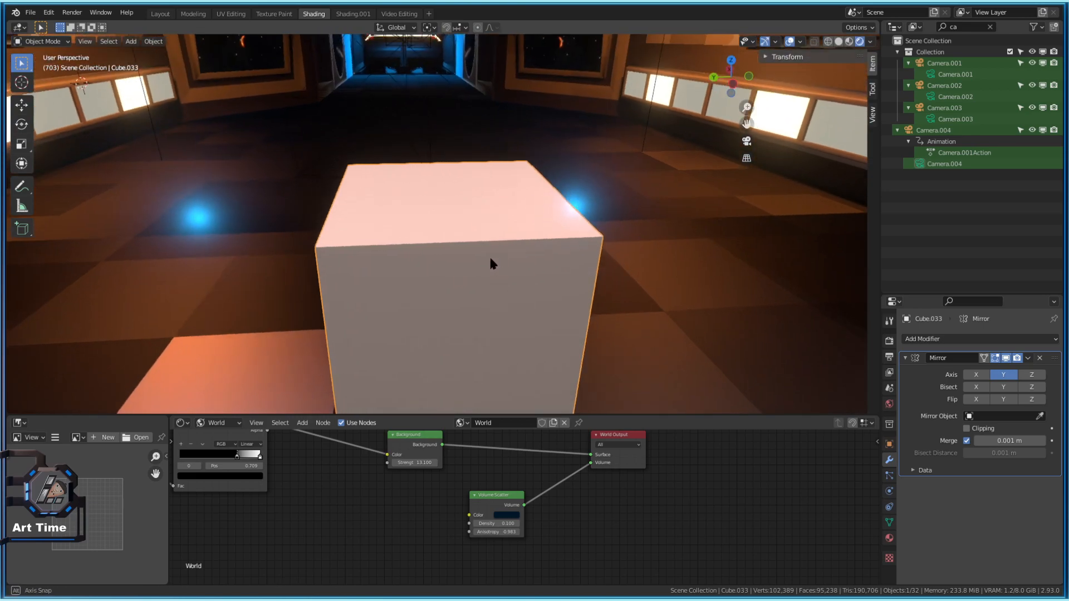
- Select the new mirrored cube instead of the original one and apply Shade Smooth
{"action": "right_click", "coordinate": [491, 262]}
{"action": "left_click", "coordinate": [384, 242]}
{"action": "right_click", "coordinate": [387, 241]}
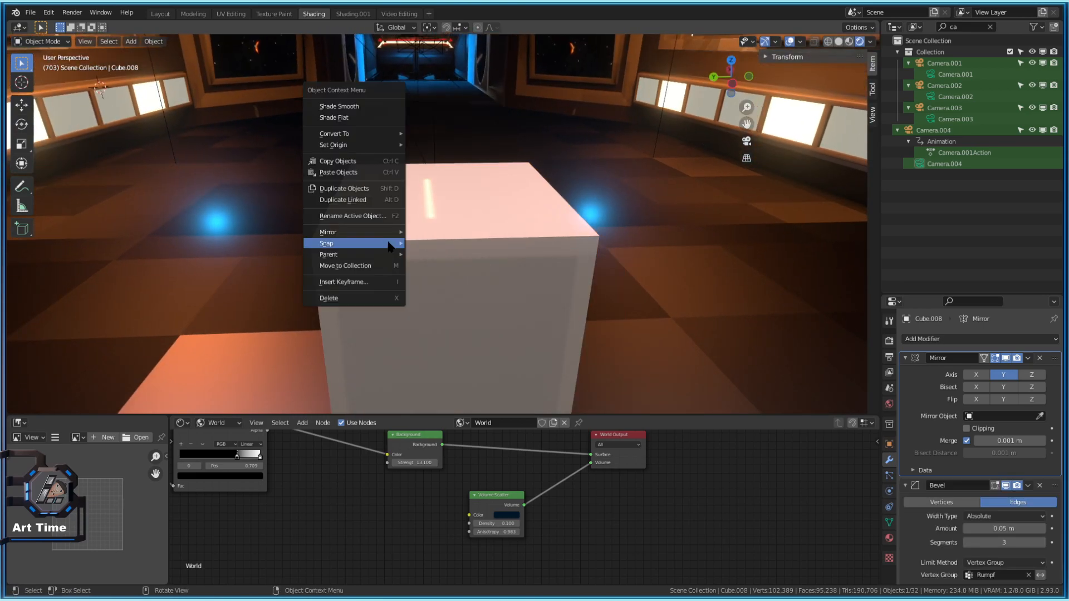
{"action": "left_click", "coordinate": [531, 229]}
{"action": "right_click", "coordinate": [521, 226]}
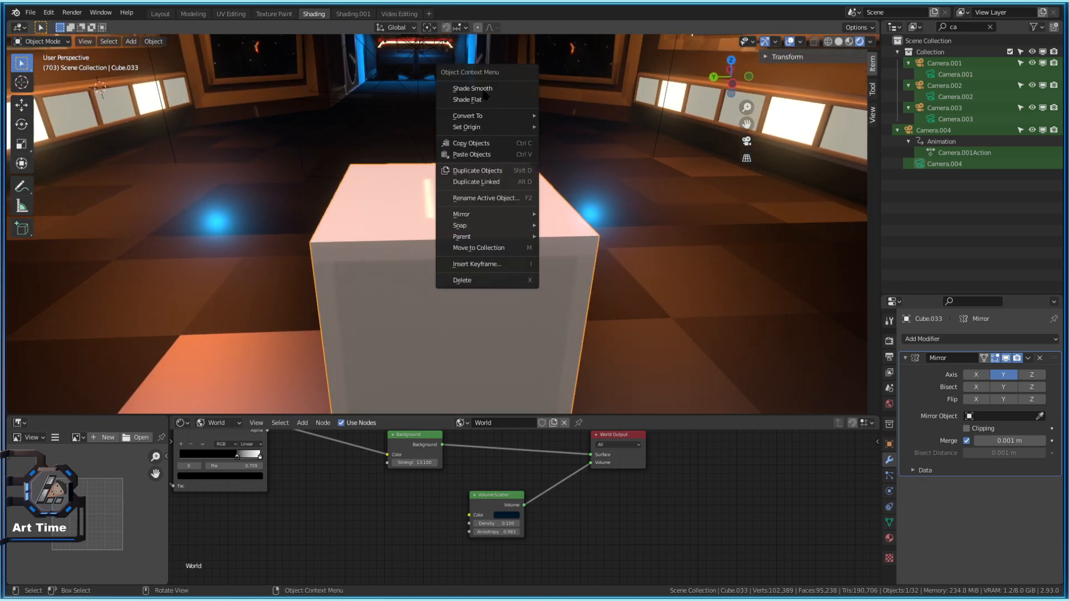
{"action": "left_click", "coordinate": [500, 89]}
- Inset the top face of the editable cube half by about 0.062 m
{"action": "mouse_move", "coordinate": [527, 311]}
{"action": "middle_mouse_down"}
{"action": "mouse_move", "coordinate": [449, 289]}
{"action": "mouse_move", "coordinate": [551, 289]}
{"action": "mouse_move", "coordinate": [442, 306]}
{"action": "mouse_move", "coordinate": [585, 318]}
{"action": "mouse_move", "coordinate": [521, 301]}
{"action": "middle_mouse_up"}
{"action": "key", "text": "Tab"}
{"action": "left_click", "coordinate": [509, 235]}
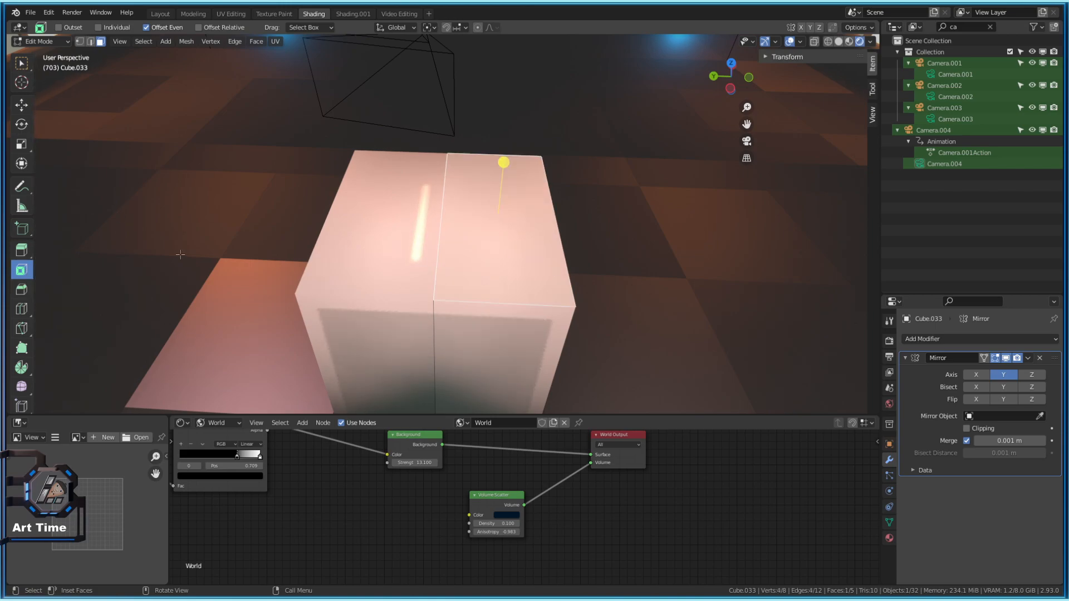
{"action": "left_click_drag", "start_coordinate": [505, 160], "coordinate": [505, 163]}
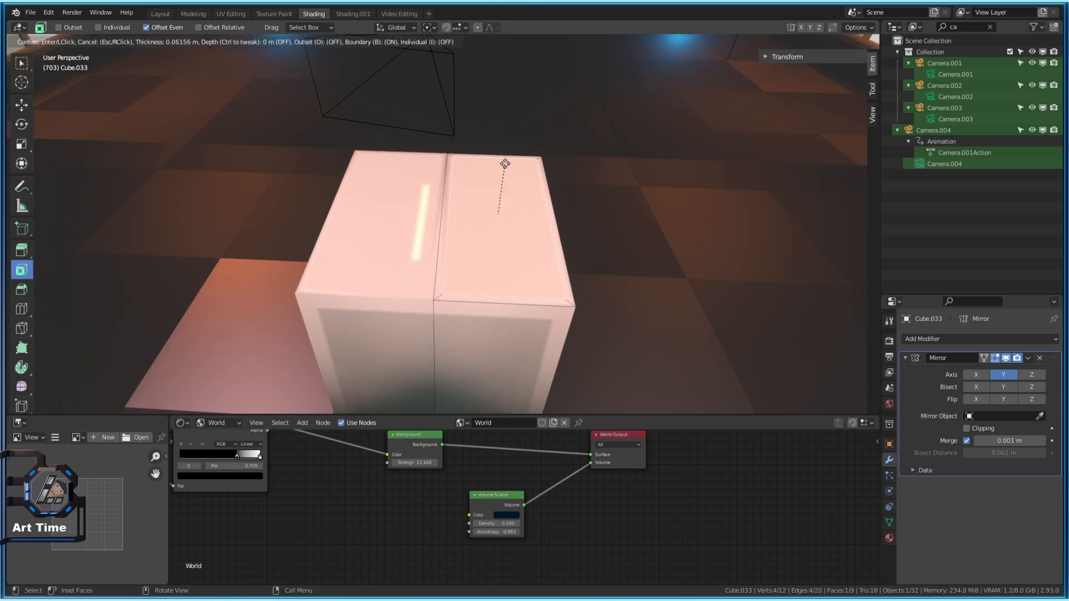
- Examine the shading of the inset top face and the mirror seam in both modes and from several angles
{"action": "key", "text": "Tab"}
{"action": "middle_click_drag", "start_coordinate": [500, 223], "coordinate": [465, 176]}
{"action": "key", "text": "Tab"}
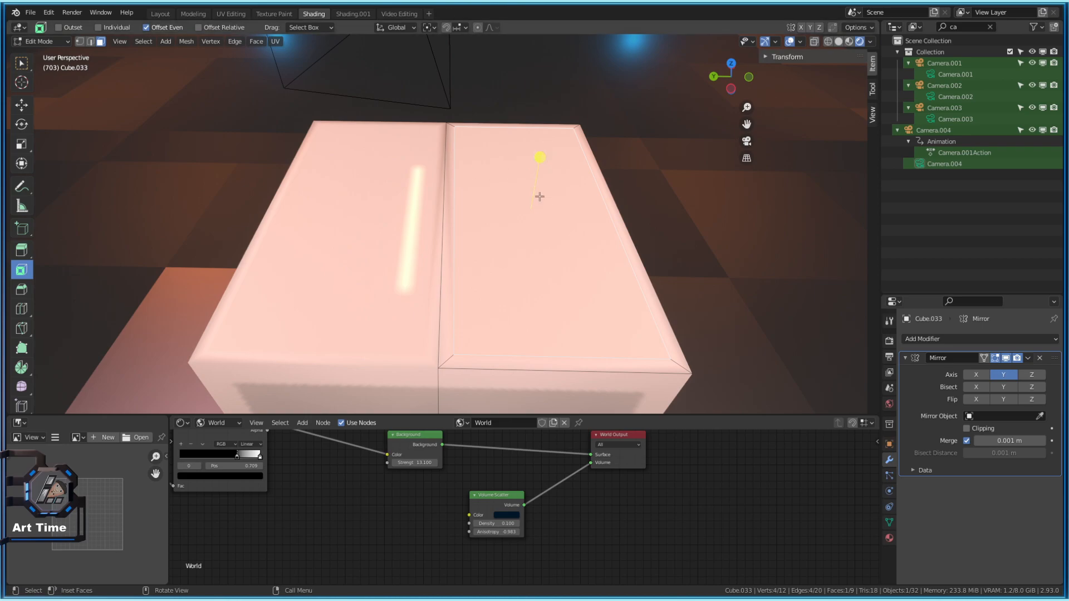
{"action": "middle_click_drag", "start_coordinate": [502, 219], "coordinate": [487, 158]}
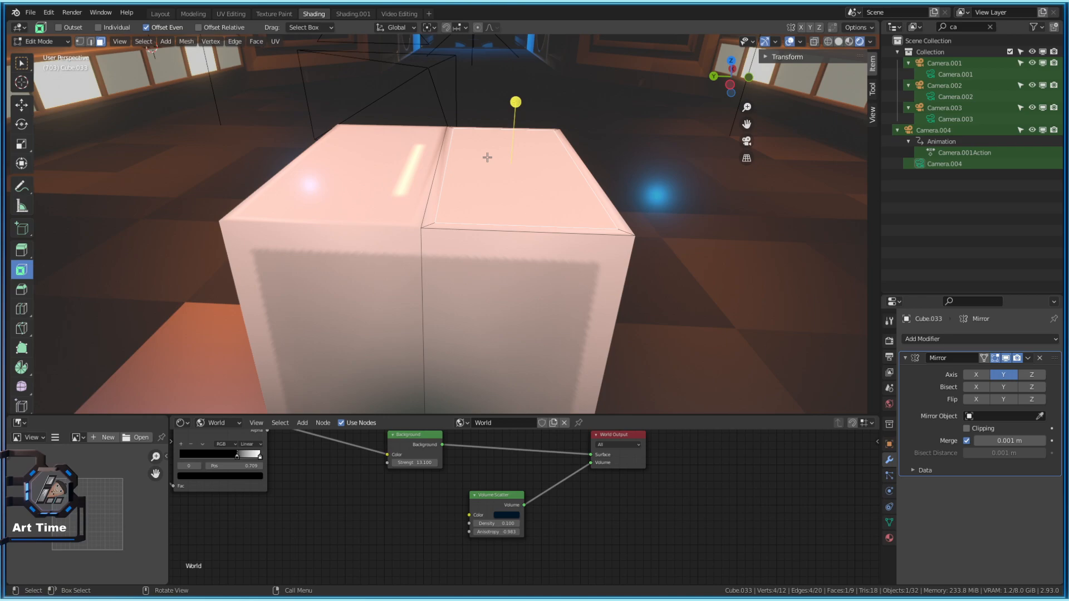
{"action": "middle_click_drag", "start_coordinate": [557, 189], "coordinate": [490, 212]}
{"action": "middle_click_drag", "start_coordinate": [501, 143], "coordinate": [504, 208], "text": "shift"}
{"action": "middle_click_drag", "start_coordinate": [504, 208], "coordinate": [527, 203]}
{"action": "scroll", "coordinate": [518, 200], "scroll_direction": "up", "scroll_amount": 2}
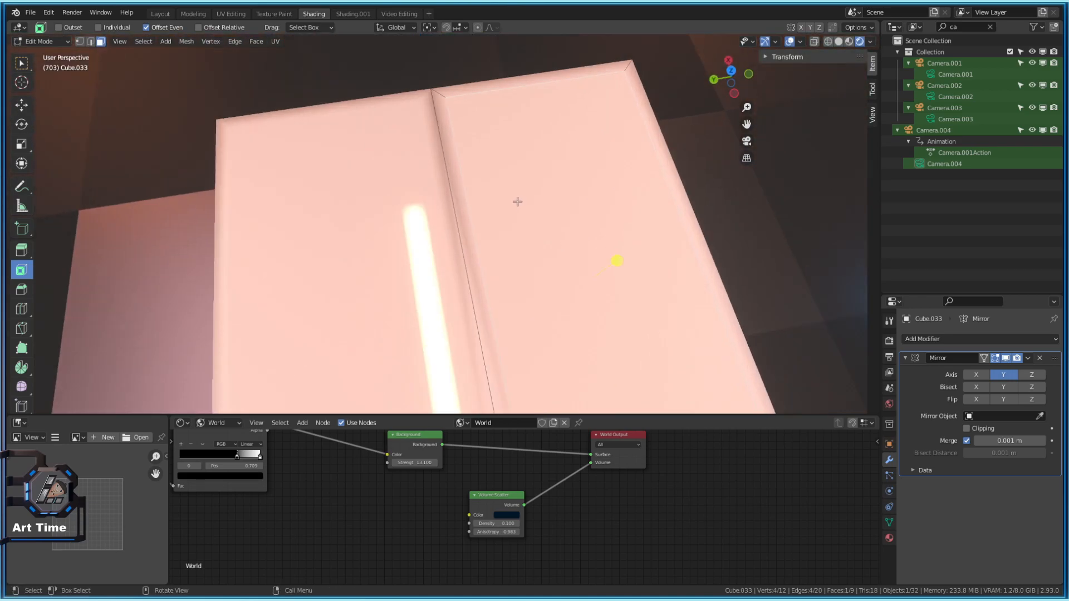
{"action": "middle_click_drag", "start_coordinate": [489, 140], "coordinate": [430, 239]}
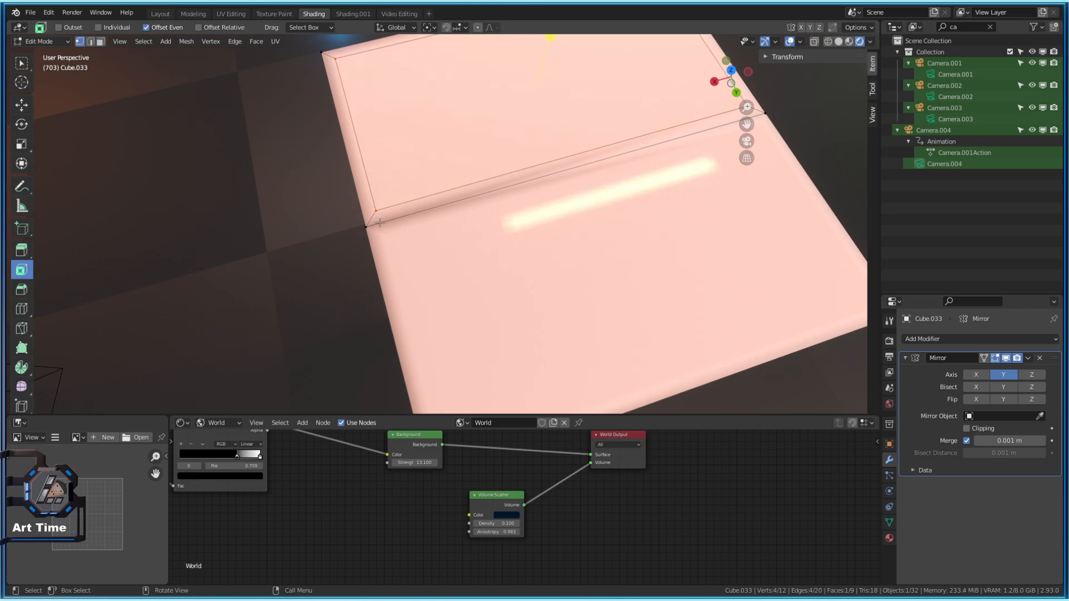
{"action": "middle_click_drag", "start_coordinate": [767, 148], "coordinate": [636, 187], "text": "shift"}
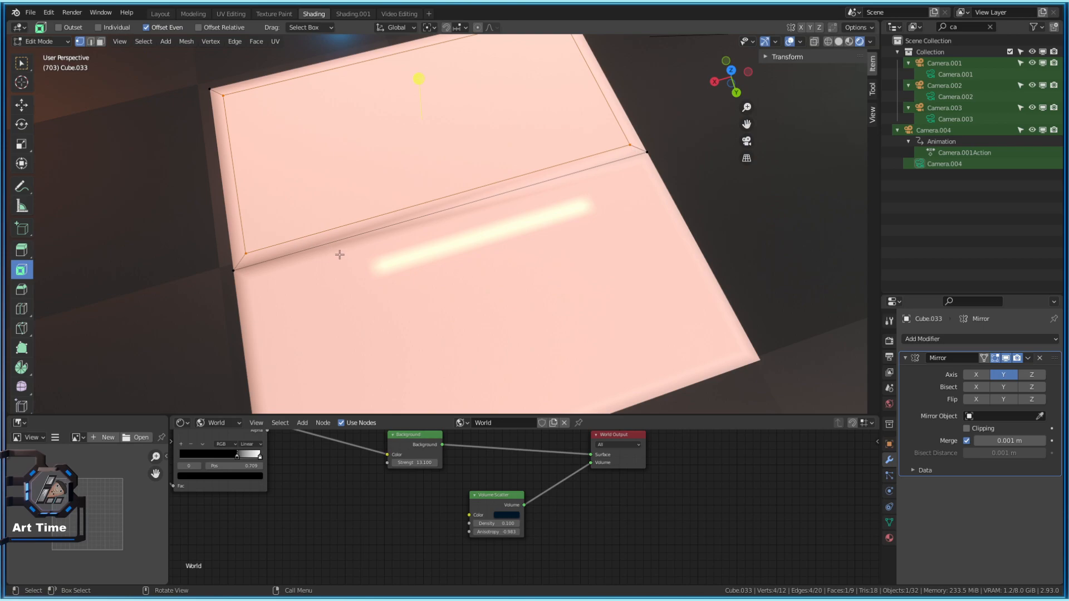
- Subdivide the top edge along the mirror seam with two cuts
{"action": "middle_click_drag", "start_coordinate": [357, 251], "coordinate": [351, 219]}
{"action": "key", "text": "2"}
{"action": "left_click", "coordinate": [358, 222]}
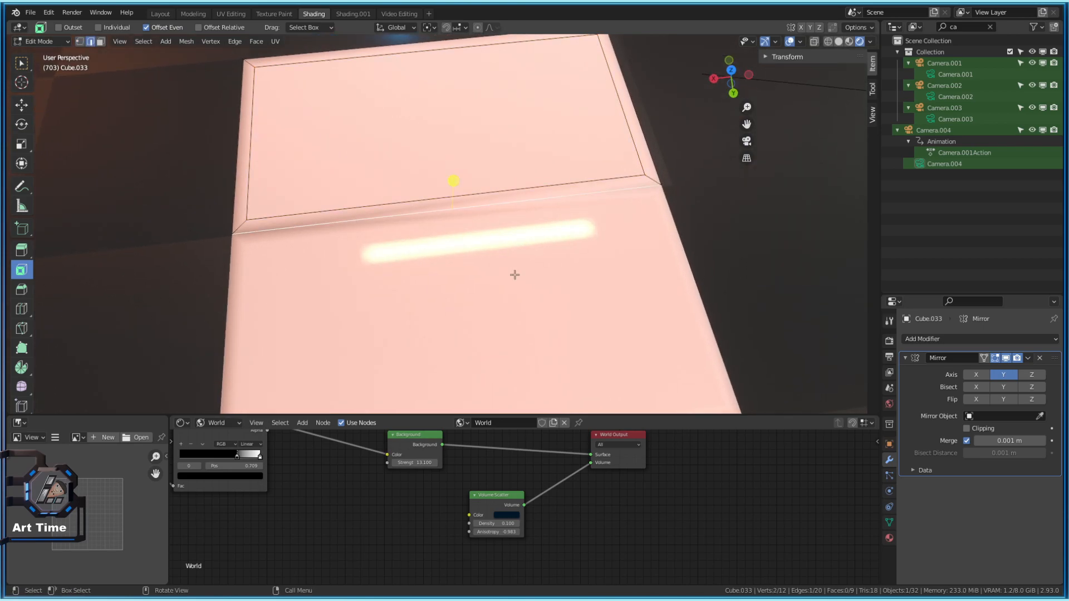
{"action": "right_click", "coordinate": [336, 221]}
{"action": "right_click", "coordinate": [428, 213]}
{"action": "left_click", "coordinate": [419, 213]}
{"action": "left_click", "coordinate": [188, 328]}
- In vertex selection mode, select an inset corner vertex beside the seam and show its transform values
{"action": "key", "text": "1"}
{"action": "left_click", "coordinate": [407, 235]}
{"action": "left_click", "coordinate": [384, 222]}
{"action": "left_click", "coordinate": [522, 207]}
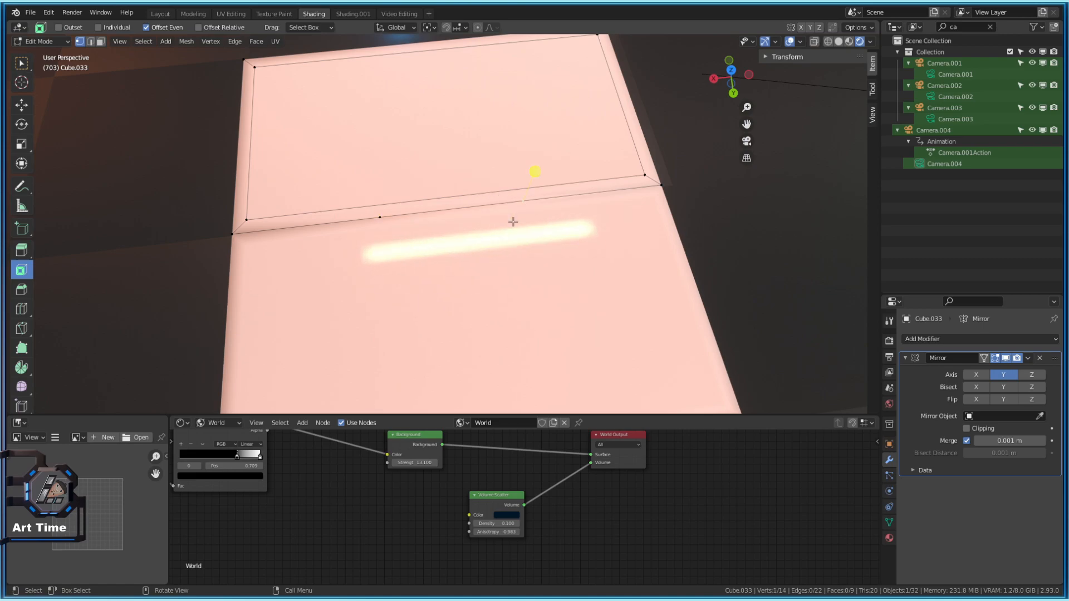
{"action": "left_click", "coordinate": [246, 223]}
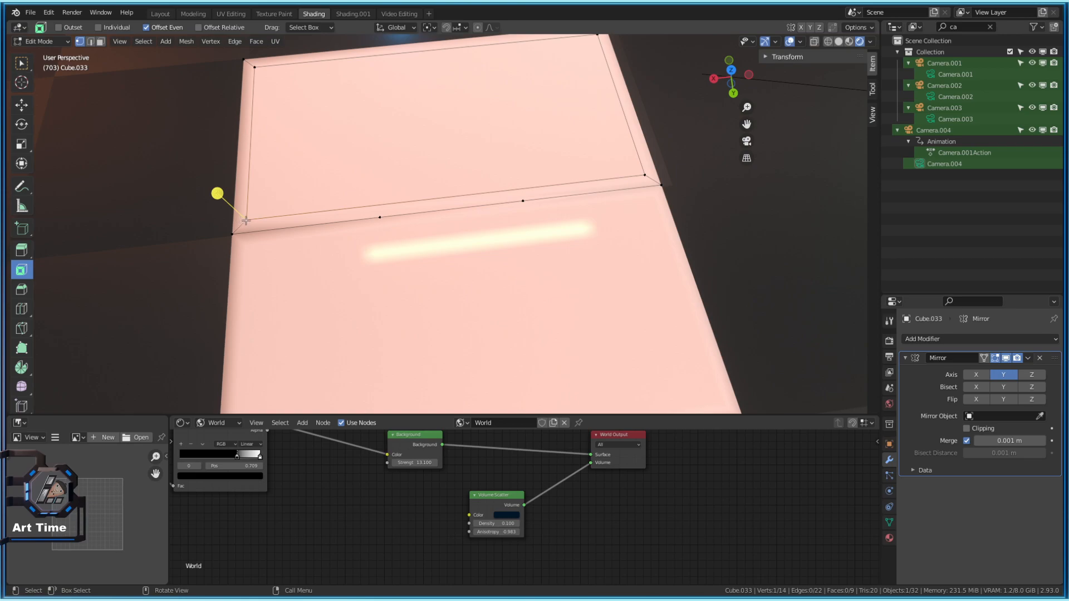
{"action": "left_click", "coordinate": [775, 58]}
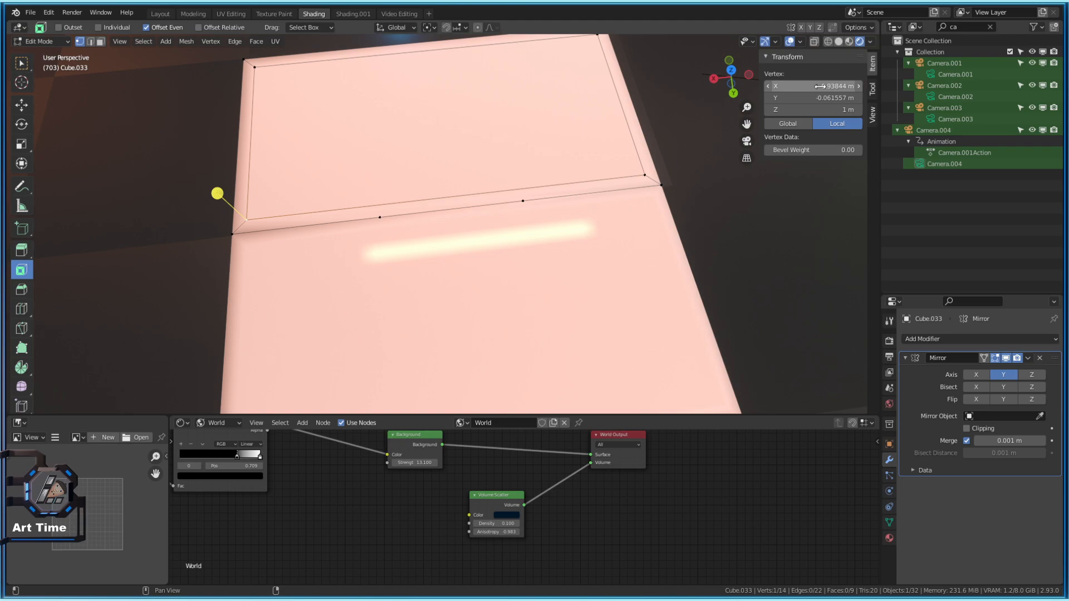
{"action": "left_click_drag", "start_coordinate": [816, 85], "coordinate": [866, 85]}
{"action": "left_click_drag", "start_coordinate": [771, 85], "coordinate": [771, 85]}
{"action": "key", "text": "ctrl+z"}
{"action": "left_click", "coordinate": [830, 85]}
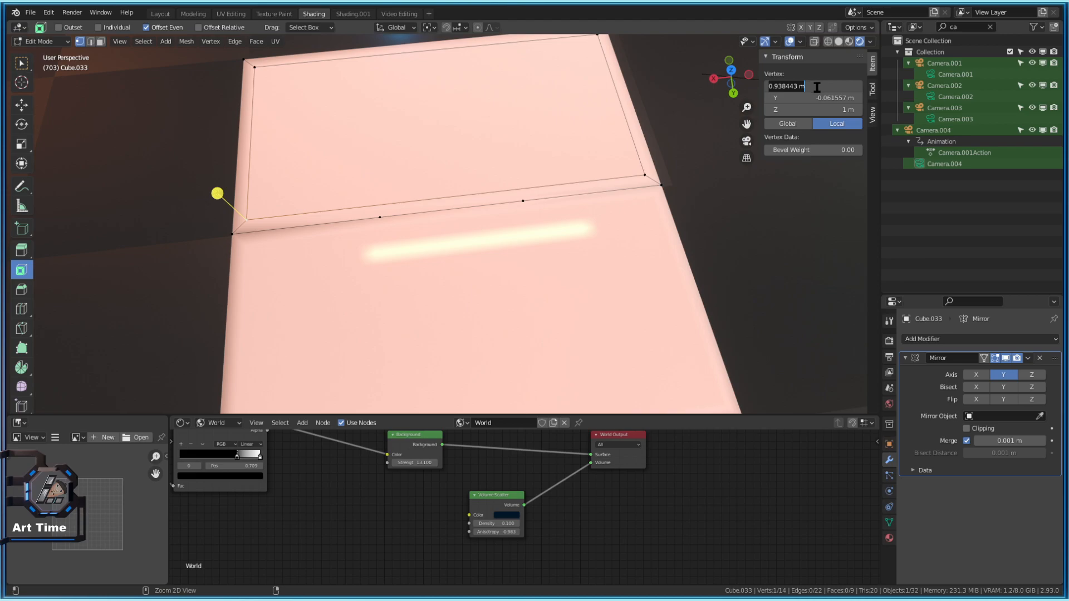
{"action": "key", "text": "Return"}
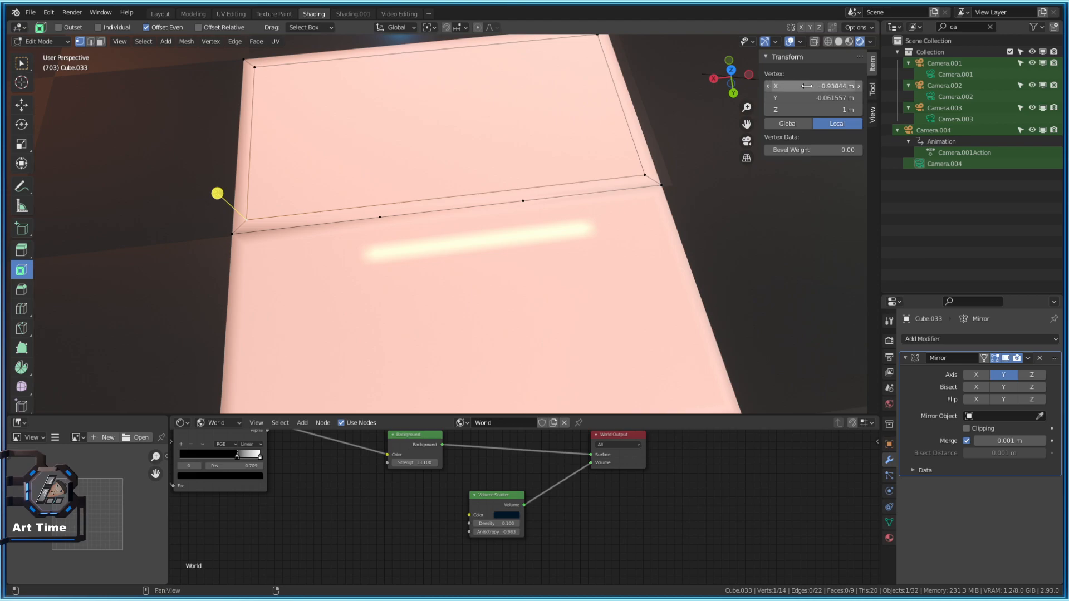
{"action": "right_click", "coordinate": [829, 84]}
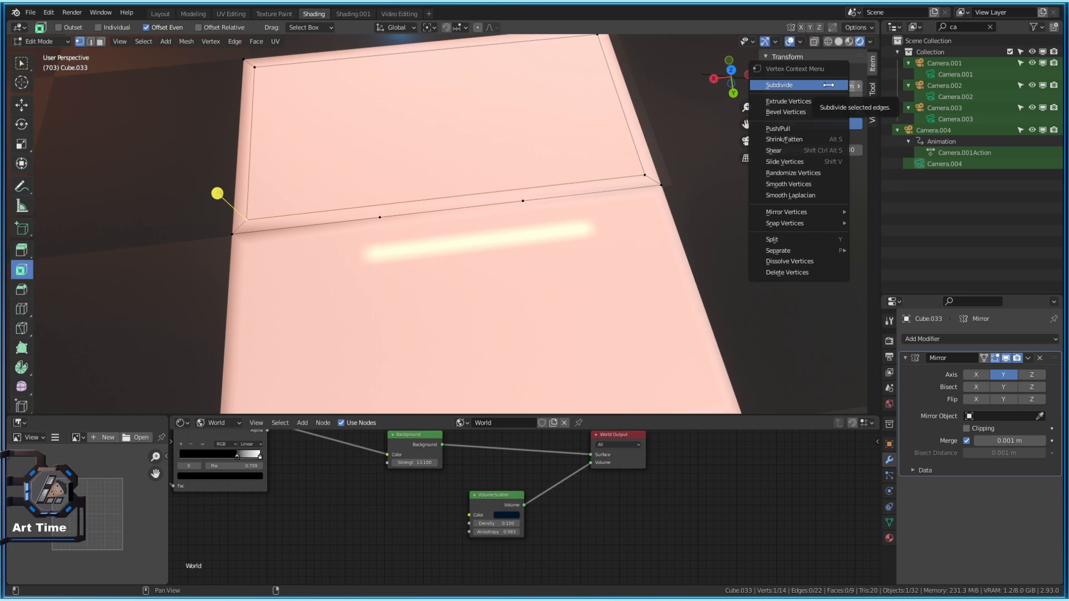
{"action": "key", "text": "Escape"}
- Copy the inset corner's local X value, 0.938443 m, to the nearer of the new vertices on the seam edge
{"action": "double_click", "coordinate": [829, 85]}
{"action": "key", "text": "ctrl+c"}
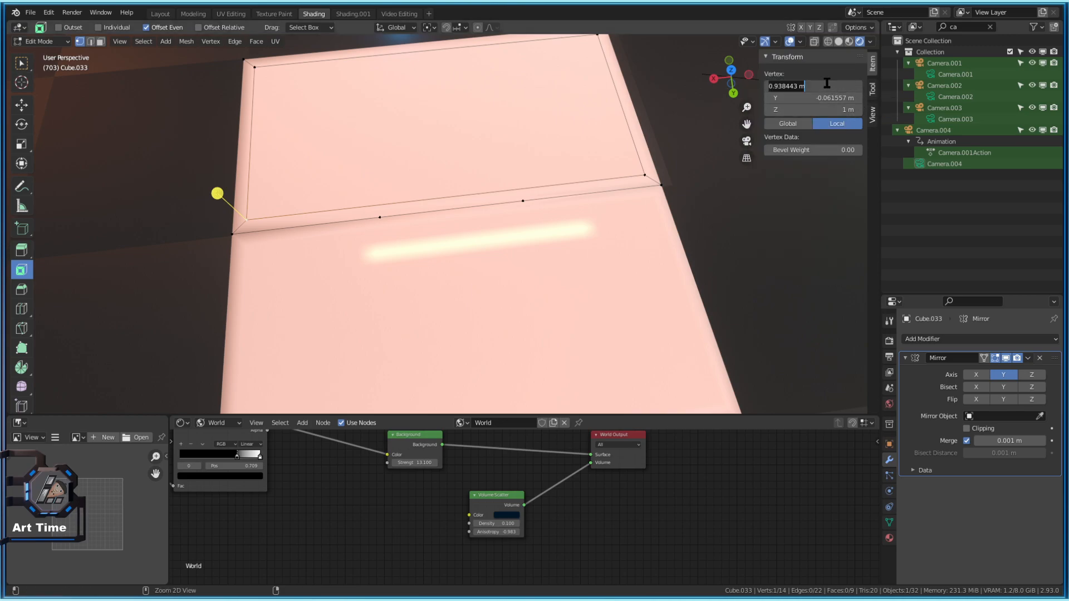
{"action": "key", "text": "Return"}
{"action": "left_click", "coordinate": [381, 217]}
{"action": "double_click", "coordinate": [833, 88]}
{"action": "key", "text": "ctrl+v"}
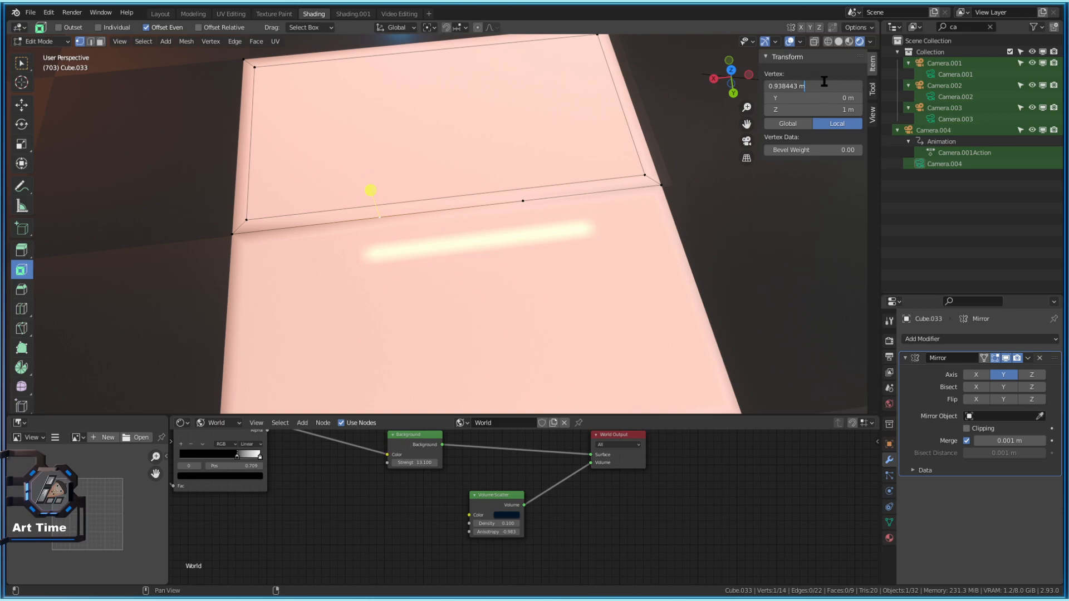
{"action": "key", "text": "Return"}
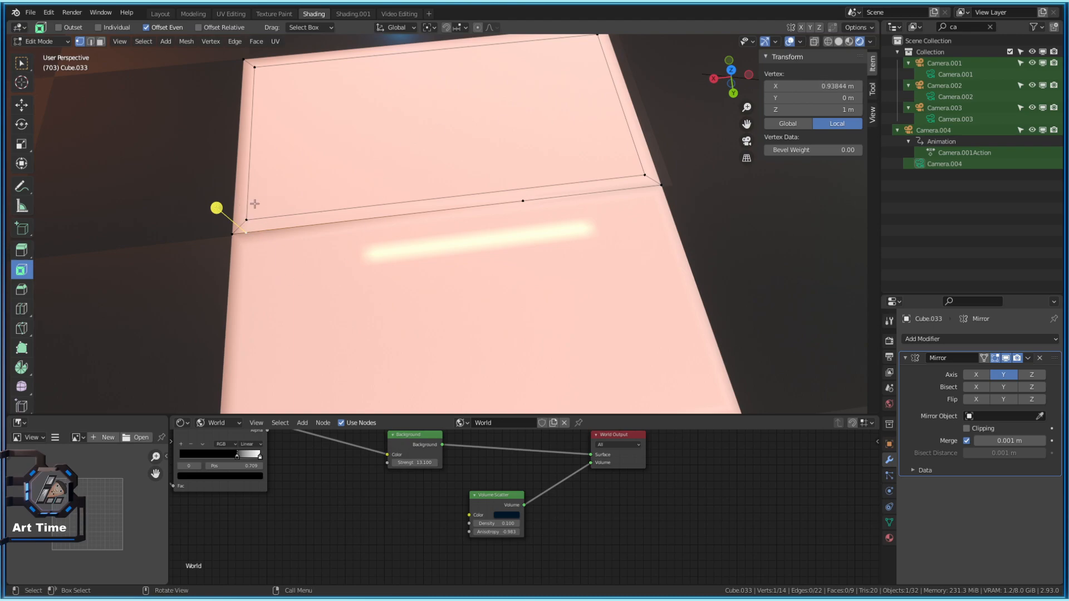
- Copy the opposite inset corner's local X value, -0.938443 m, to the remaining new seam vertex
{"action": "left_click", "coordinate": [647, 165]}
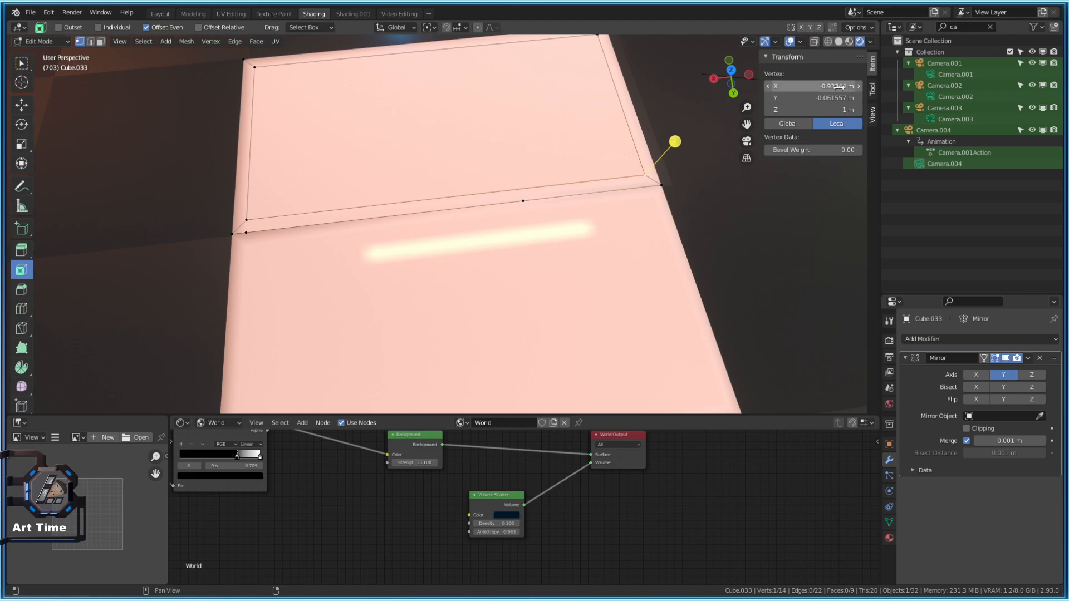
{"action": "left_click", "coordinate": [819, 87]}
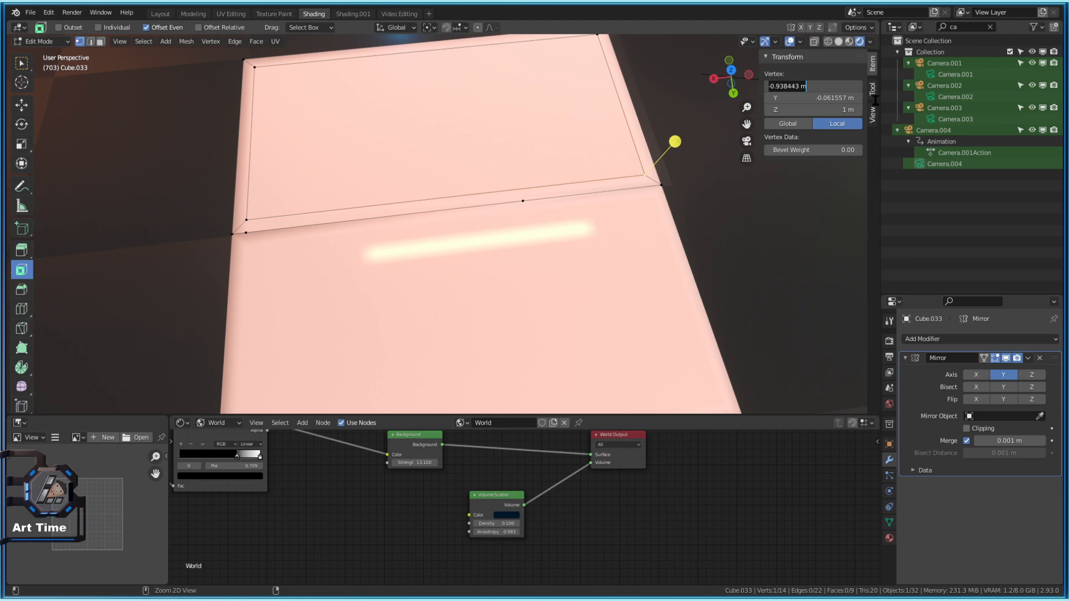
{"action": "left_click", "coordinate": [524, 204]}
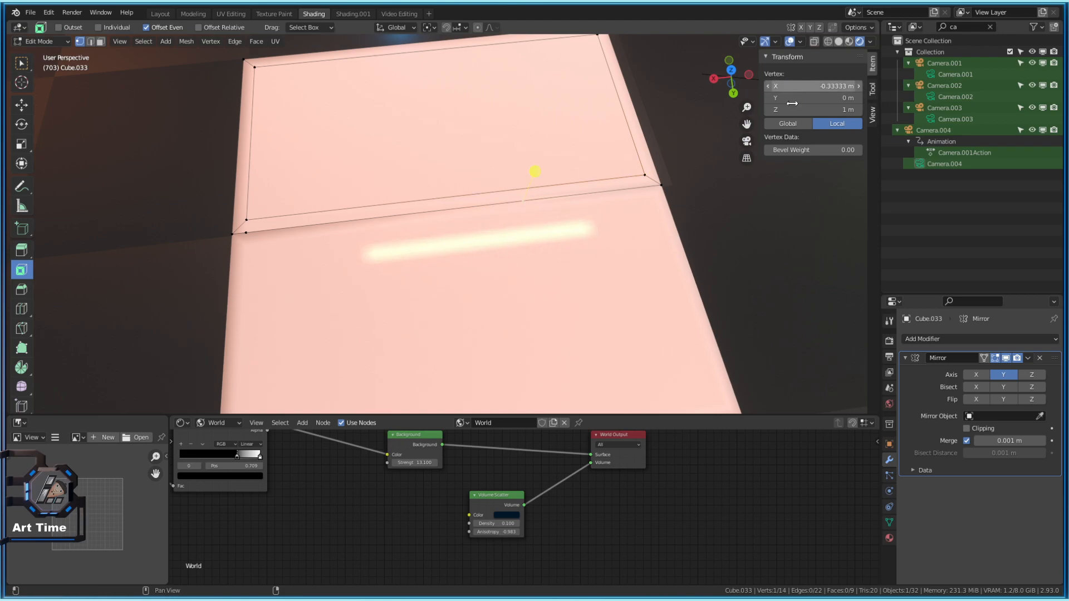
{"action": "left_click", "coordinate": [834, 87]}
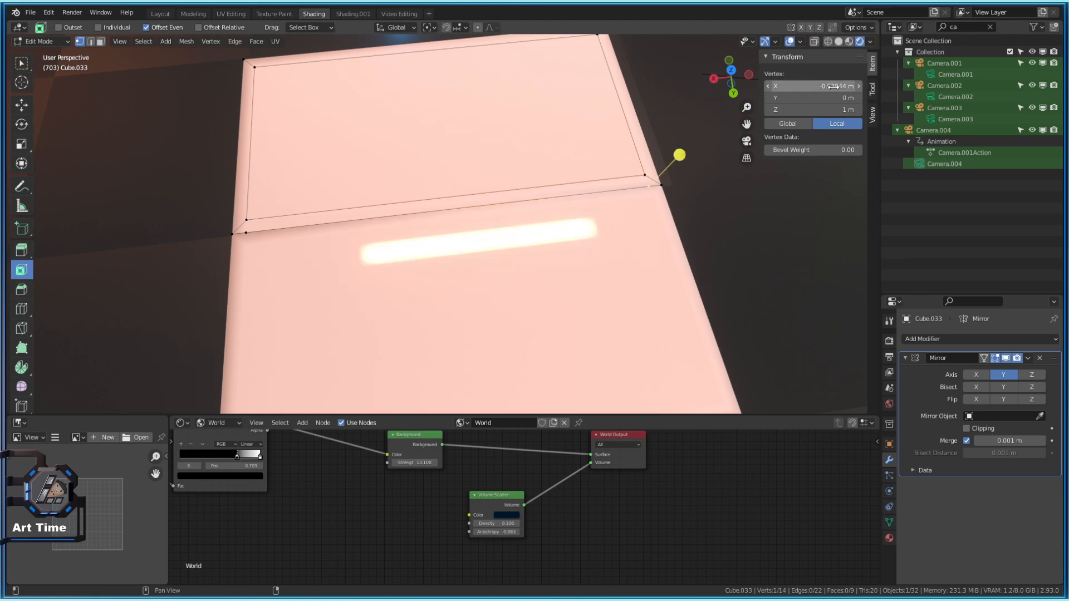
{"action": "key", "text": "Return"}
- Switch the viewport to solid shading and select the narrow inset border face along the mirror seam
{"action": "middle_click_drag", "start_coordinate": [585, 211], "coordinate": [633, 218]}
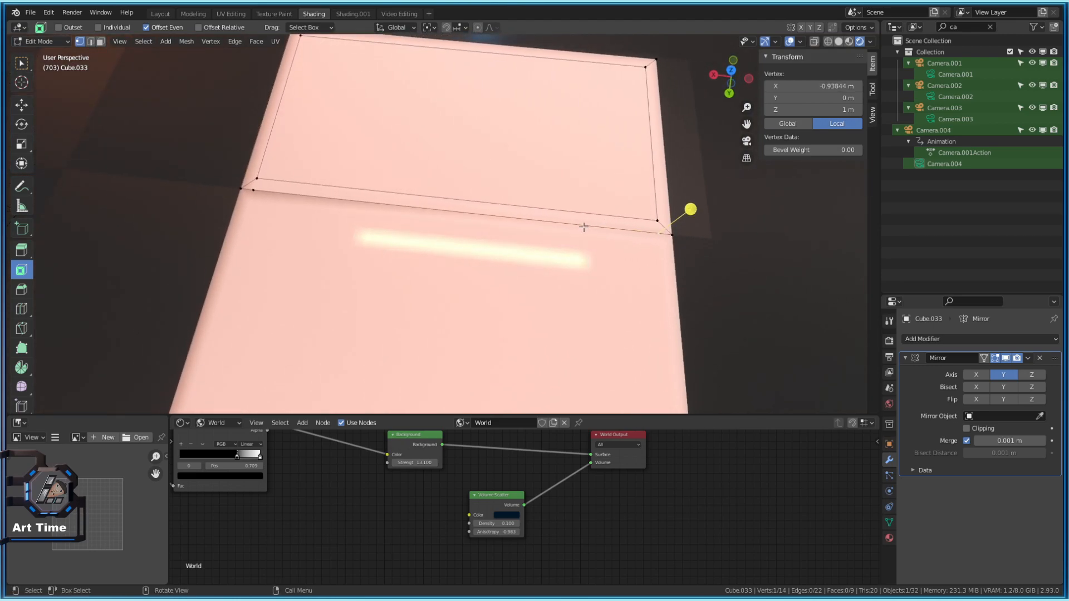
{"action": "key", "text": "2"}
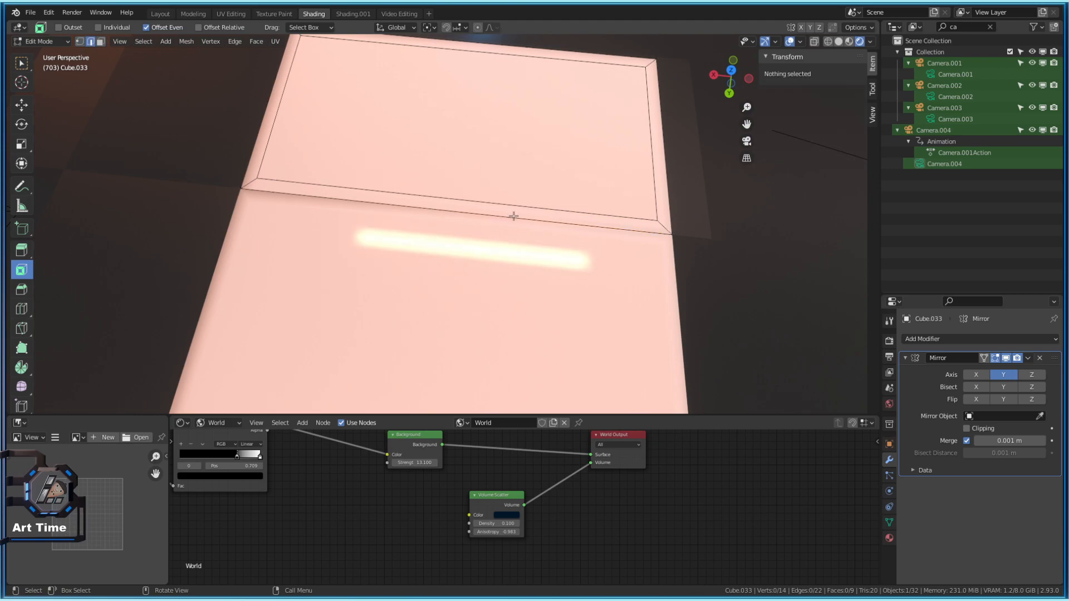
{"action": "left_click", "coordinate": [508, 210]}
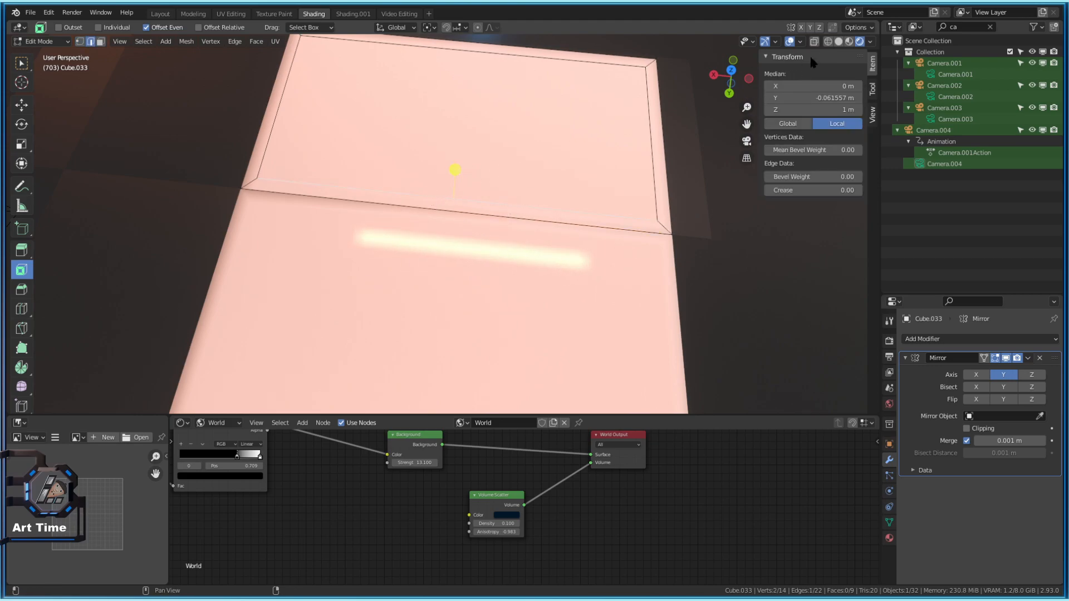
{"action": "left_click", "coordinate": [850, 41]}
{"action": "left_click", "coordinate": [838, 41]}
{"action": "key", "text": "3"}
{"action": "left_click", "coordinate": [484, 207]}
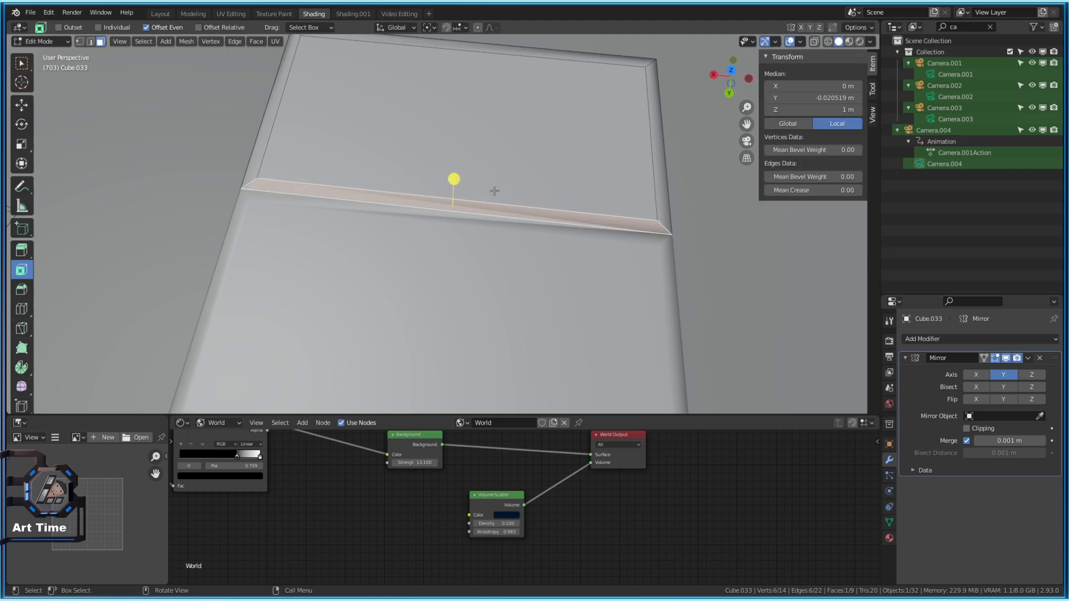
- Delete only the narrow inset border face along the mirror seam, keeping its edges and vertices
{"action": "middle_click_drag", "start_coordinate": [346, 193], "coordinate": [499, 234]}
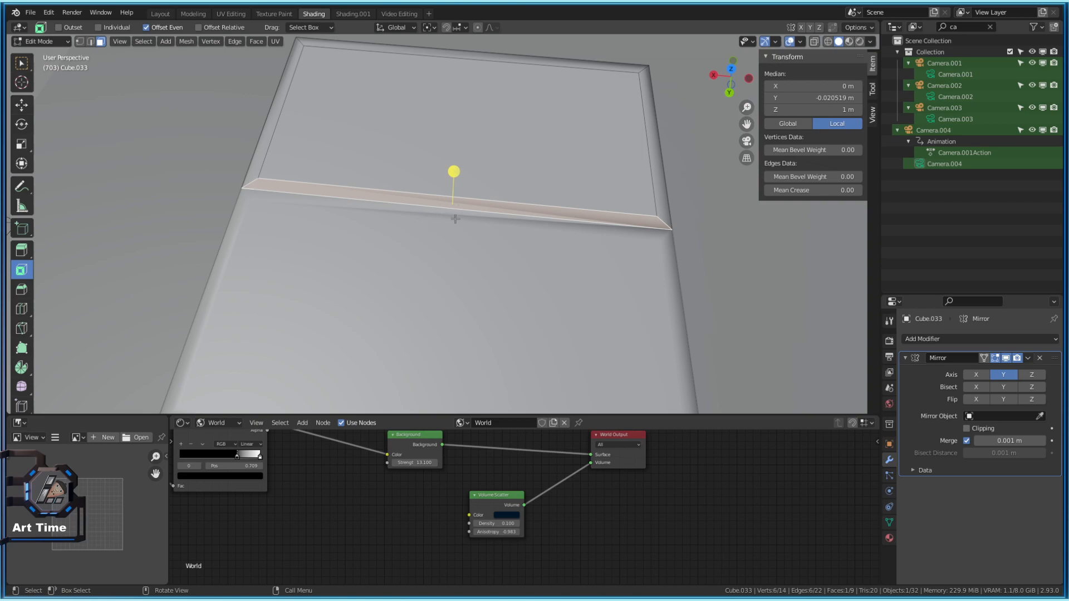
{"action": "key", "text": "Tab"}
{"action": "middle_click_drag", "start_coordinate": [677, 258], "coordinate": [522, 243]}
{"action": "key", "text": "Tab"}
{"action": "middle_click_drag", "start_coordinate": [558, 278], "coordinate": [501, 241]}
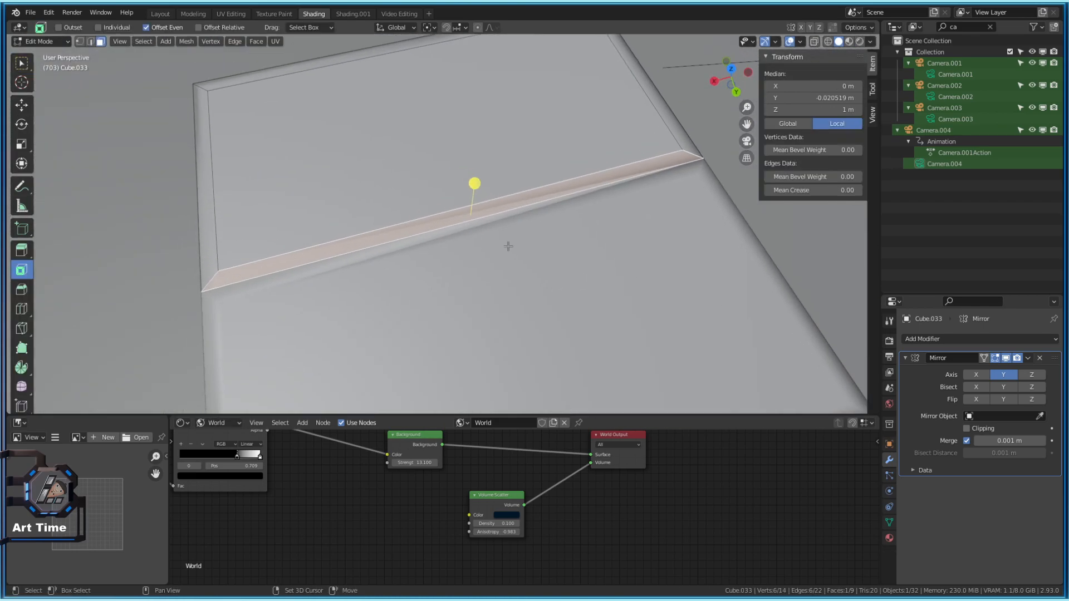
{"action": "right_click", "coordinate": [440, 223]}
{"action": "right_click", "coordinate": [476, 199]}
{"action": "key", "text": "x"}
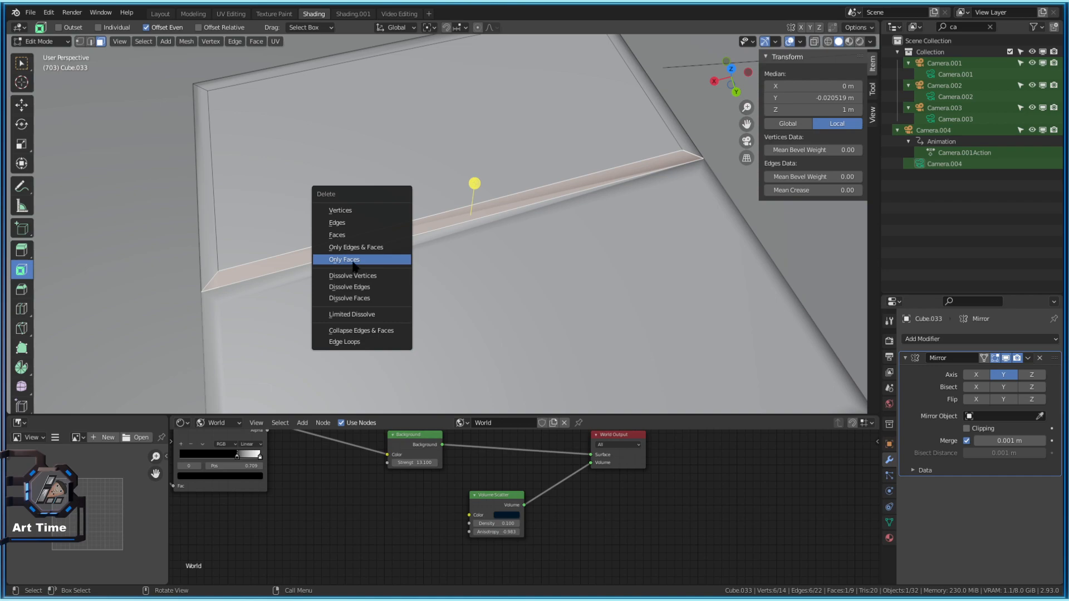
{"action": "left_click", "coordinate": [353, 261]}
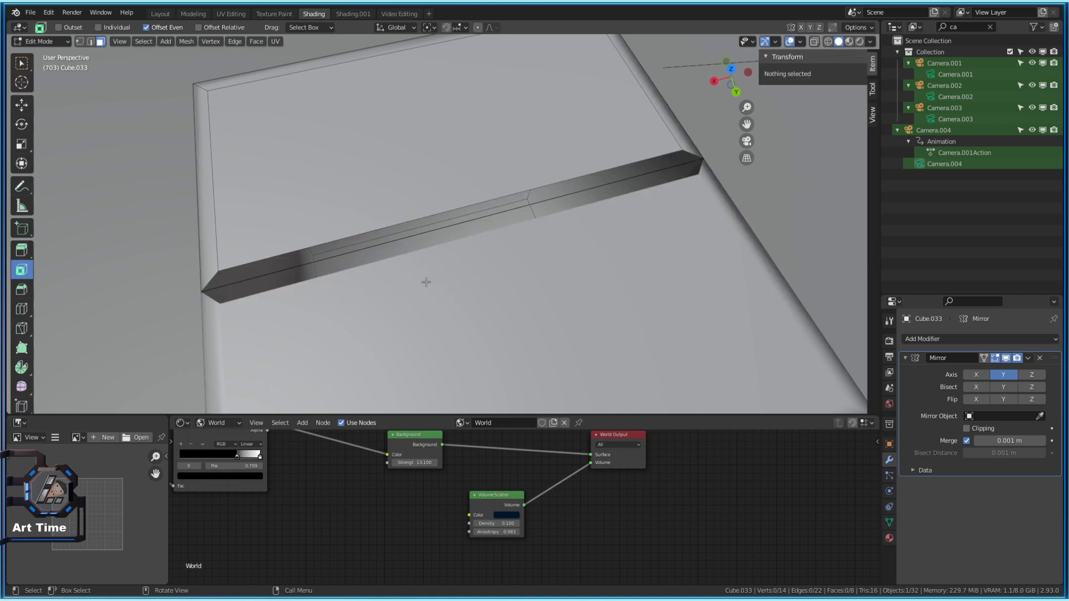
- In vertex selection mode, fill a triangle between the inset corner, its neighbouring seam vertex and the outer corner at the negative X end
{"action": "key", "text": "1"}
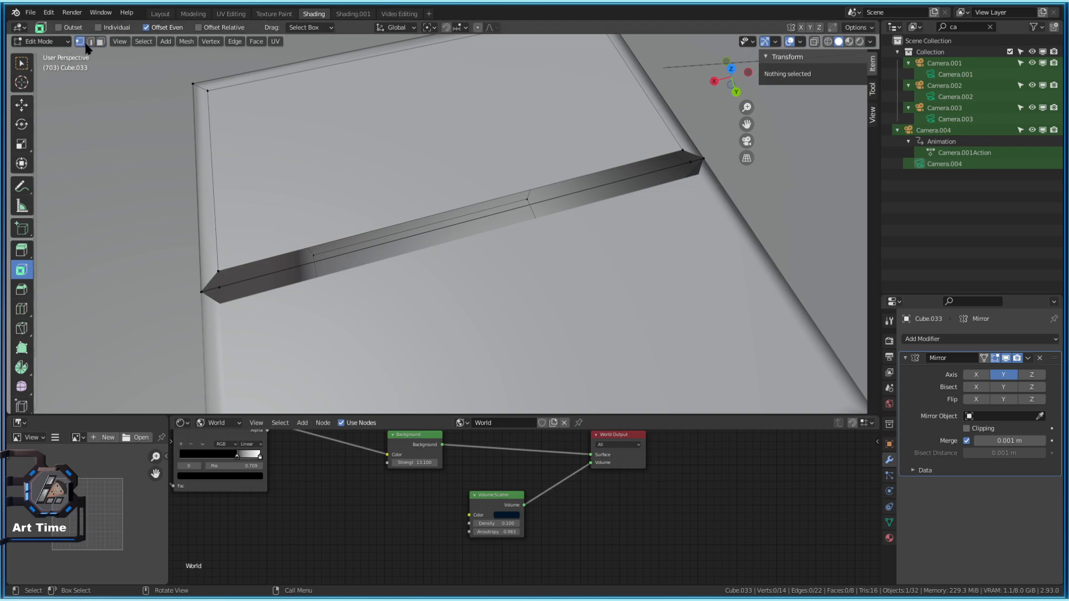
{"action": "middle_click_drag", "start_coordinate": [654, 224], "coordinate": [493, 287]}
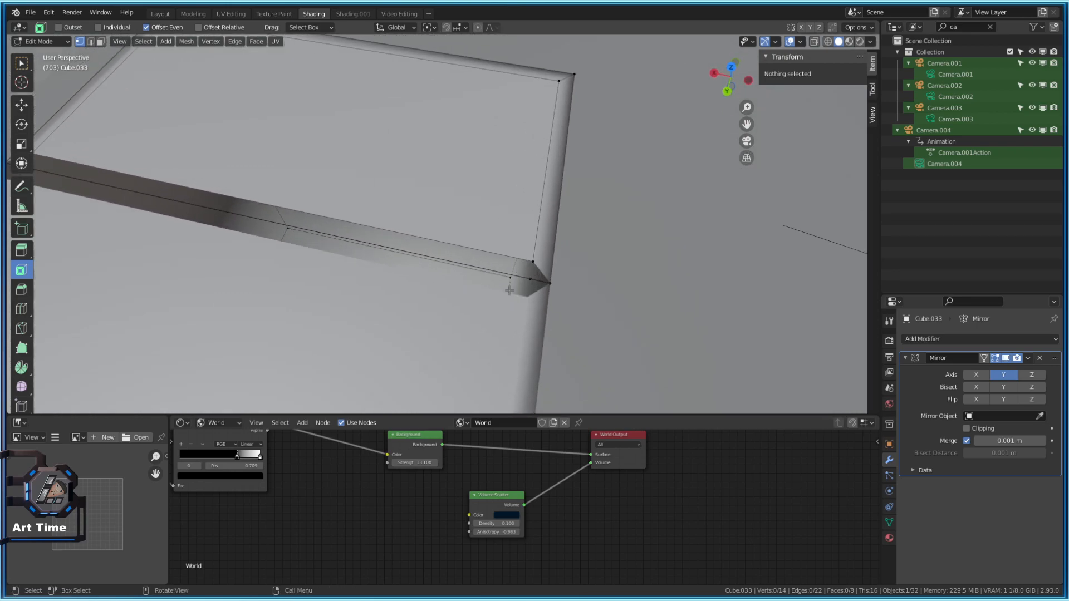
{"action": "left_click", "coordinate": [534, 259]}
{"action": "left_click", "coordinate": [529, 282], "text": "shift"}
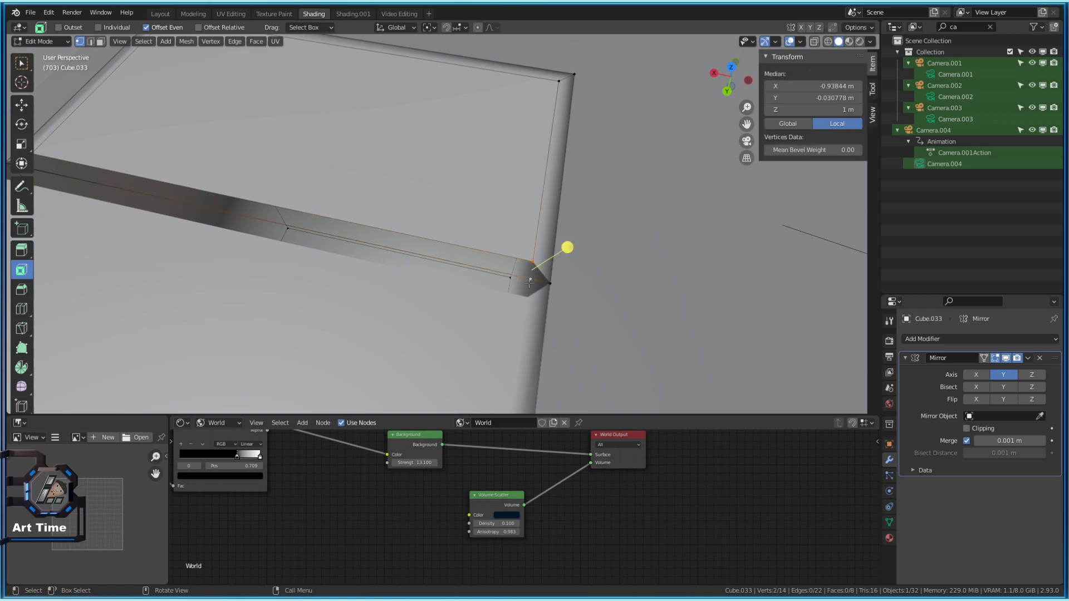
{"action": "key", "text": "f"}
{"action": "left_click", "coordinate": [550, 284], "text": "shift"}
{"action": "key", "text": "f"}
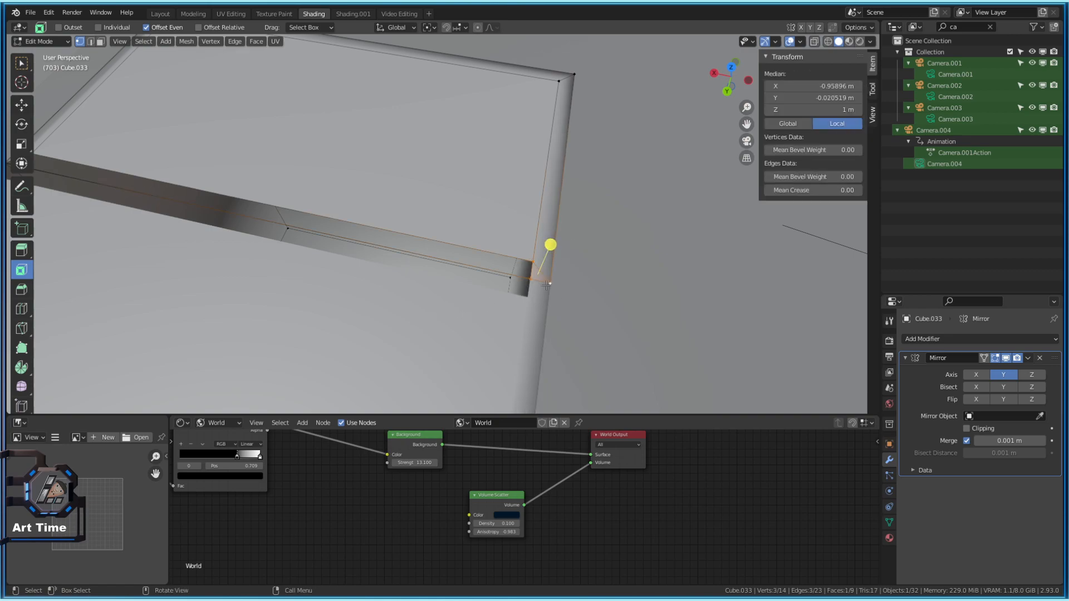
- Fill the matching corner triangle between inset corner, seam vertex and outer corner at the positive X end of the gap
{"action": "middle_click_drag", "start_coordinate": [368, 274], "coordinate": [716, 324], "text": "shift"}
{"action": "middle_click_drag", "start_coordinate": [367, 186], "coordinate": [386, 191]}
{"action": "scroll", "coordinate": [386, 191], "scroll_direction": "up", "scroll_amount": 3}
{"action": "left_click", "coordinate": [381, 221]}
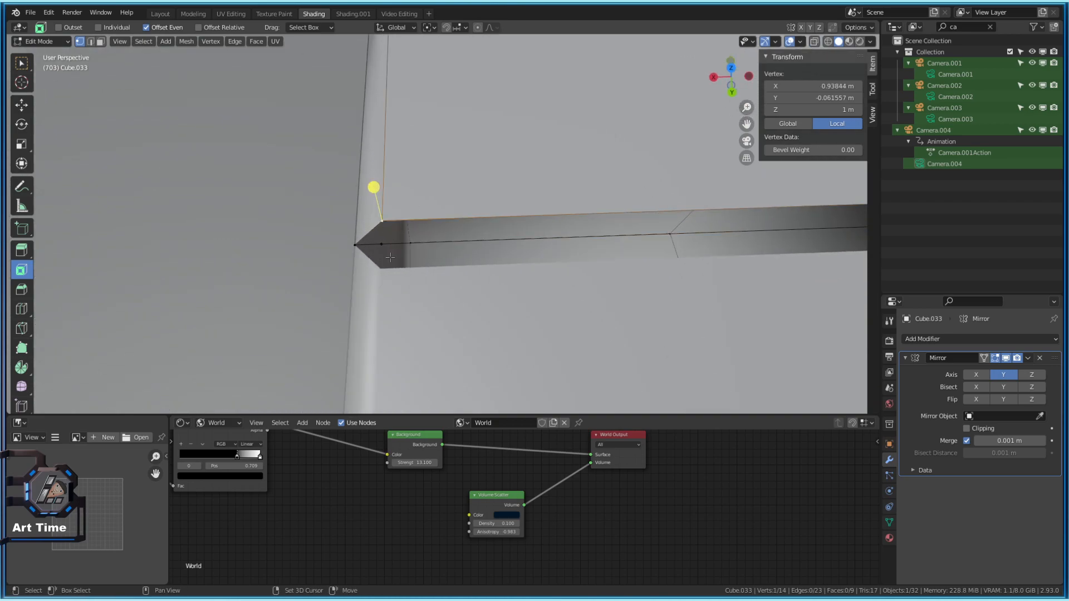
{"action": "left_click", "coordinate": [383, 244], "text": "shift"}
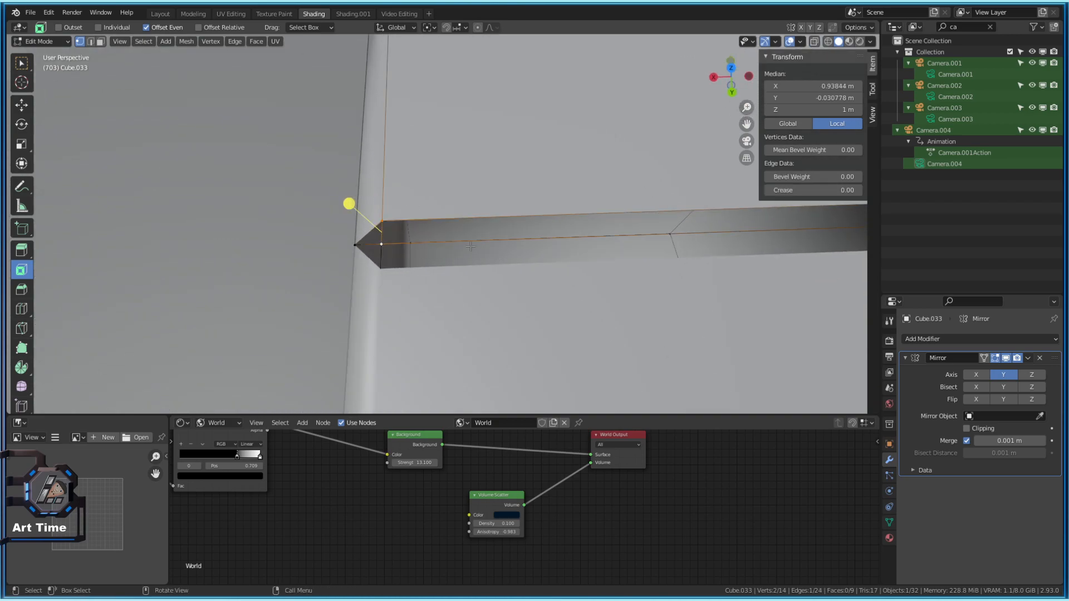
{"action": "left_click", "coordinate": [355, 245], "text": "shift"}
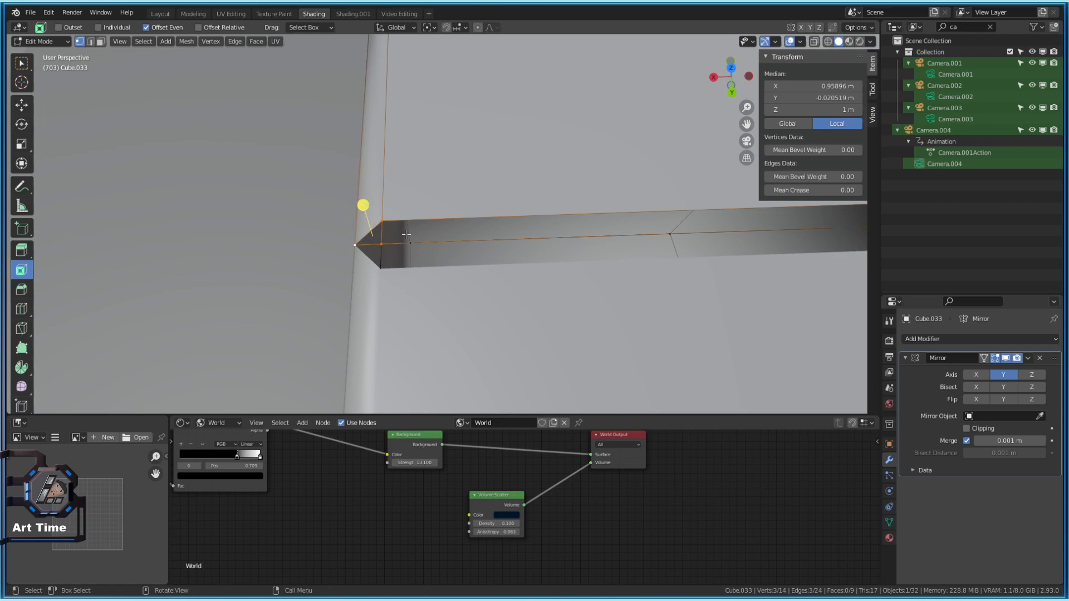
{"action": "key", "text": "f"}
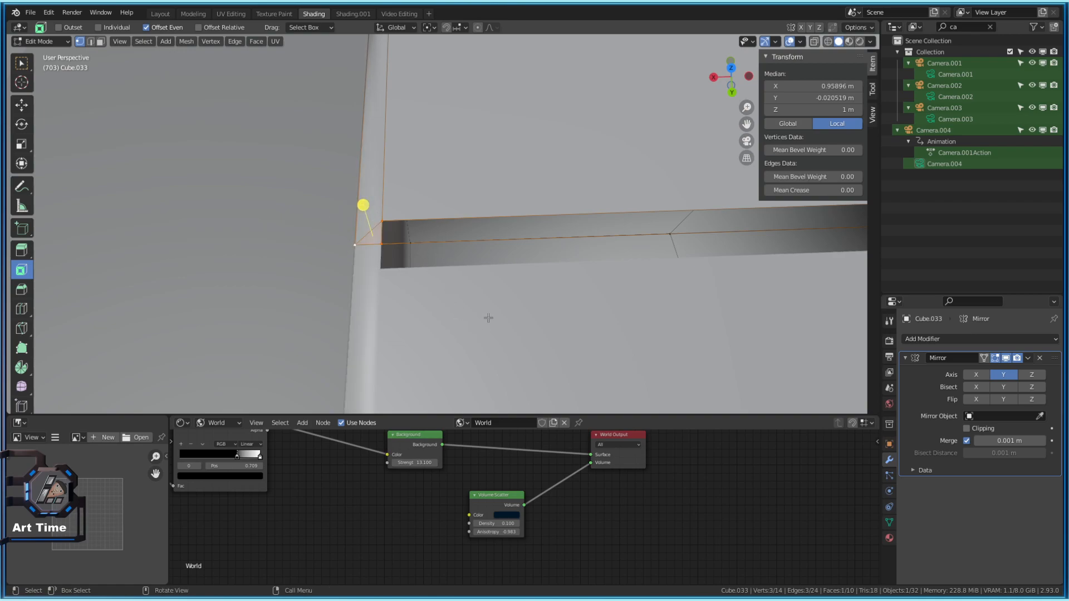
- Close the remaining gap along the seam with a four-sided face between the two inset corners and the two seam vertices
{"action": "scroll", "coordinate": [406, 289], "scroll_direction": "down", "scroll_amount": 3}
{"action": "scroll", "coordinate": [418, 269], "scroll_direction": "up", "scroll_amount": 1}
{"action": "scroll", "coordinate": [370, 270], "scroll_direction": "down", "scroll_amount": 3}
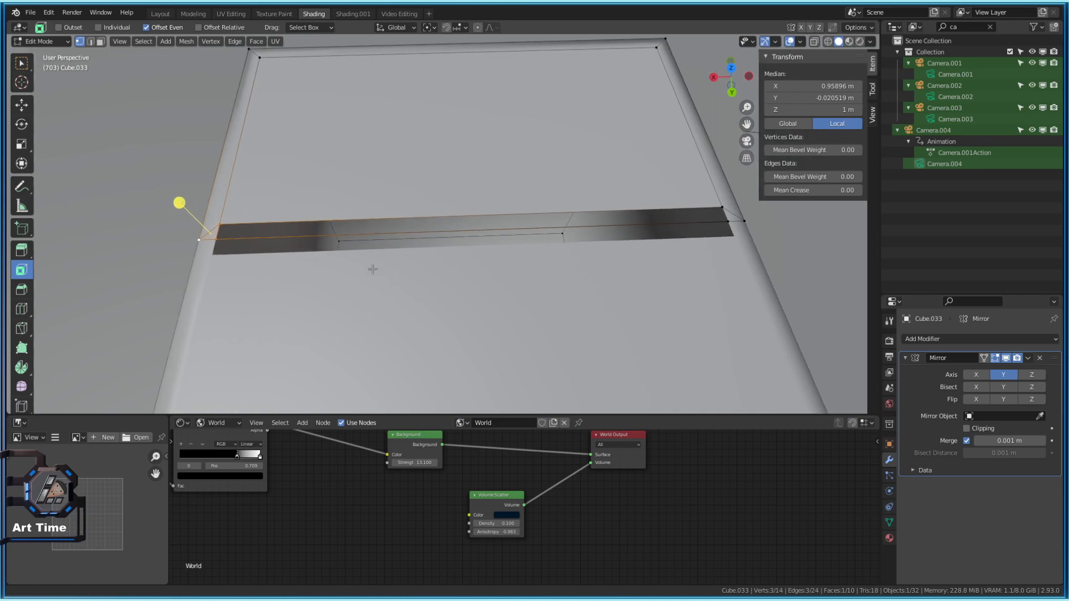
{"action": "scroll", "coordinate": [294, 244], "scroll_direction": "up", "scroll_amount": 4}
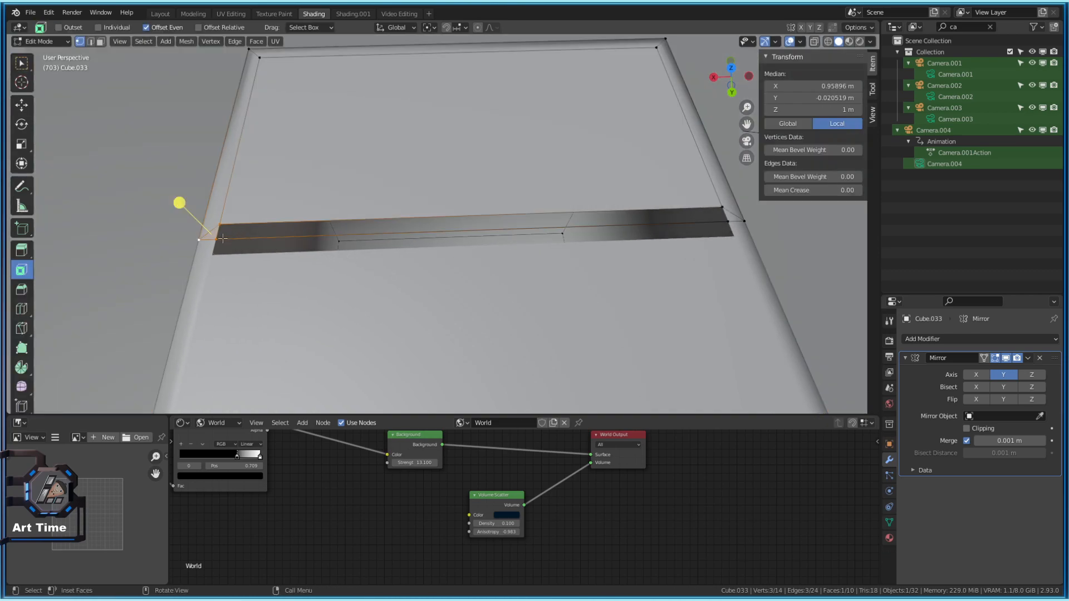
{"action": "left_click", "coordinate": [729, 221], "text": "shift"}
{"action": "left_click", "coordinate": [576, 223], "text": "shift"}
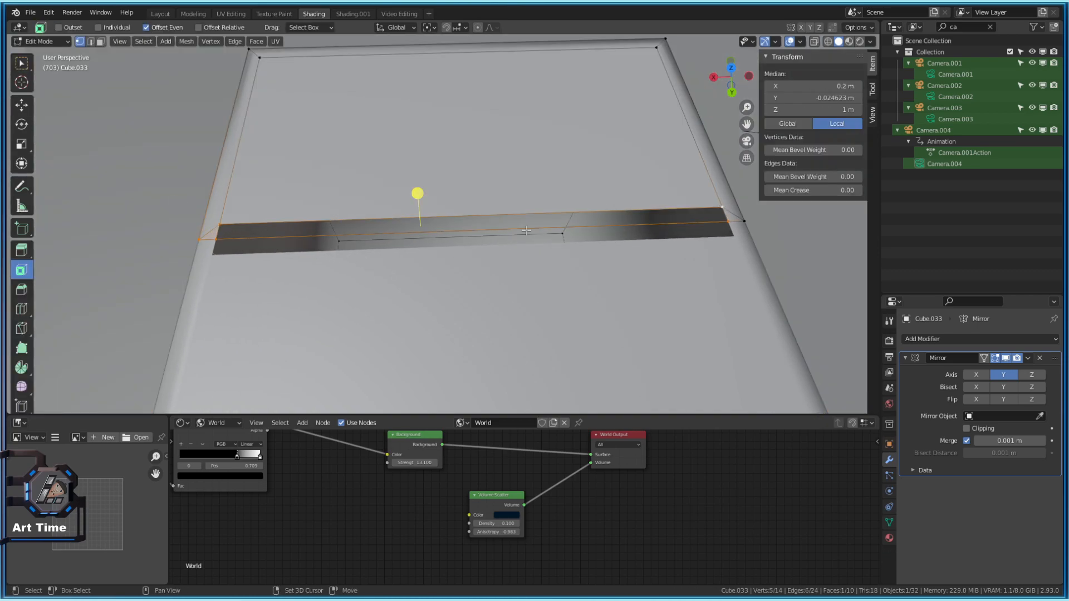
{"action": "left_click", "coordinate": [198, 242]}
{"action": "left_click", "coordinate": [215, 239]}
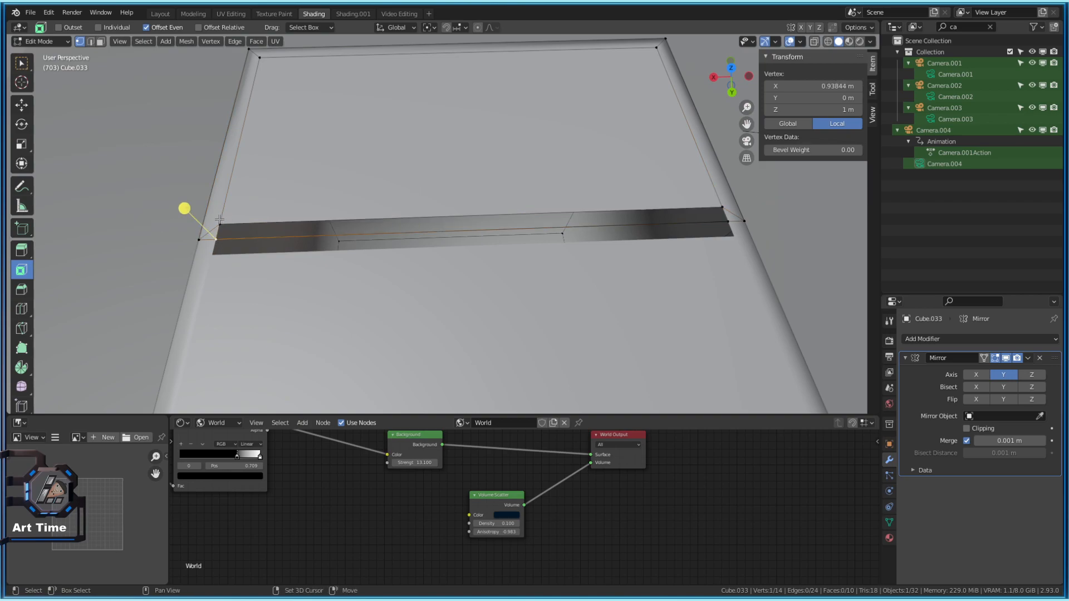
{"action": "left_click", "coordinate": [219, 225], "text": "shift"}
{"action": "left_click", "coordinate": [721, 206], "text": "shift"}
{"action": "left_click", "coordinate": [729, 221], "text": "shift"}
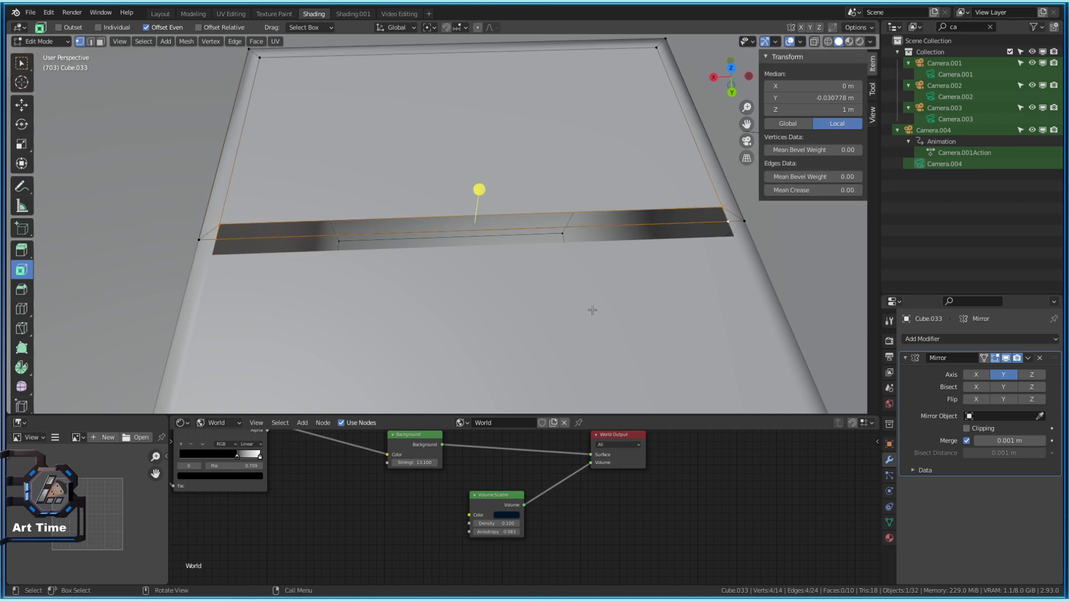
{"action": "key", "text": "f"}
- Examine the shading and topology of the refilled seam strip in both object and edit mode
{"action": "key", "text": "Tab"}
{"action": "middle_click_drag", "start_coordinate": [666, 359], "coordinate": [587, 315]}
{"action": "key", "text": "Tab"}
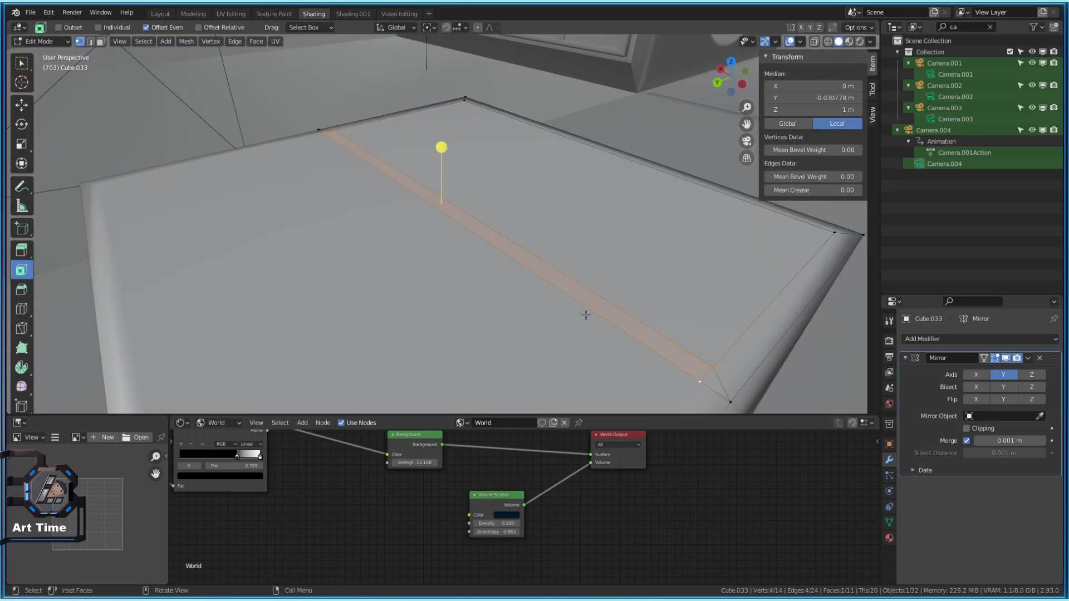
{"action": "middle_click_drag", "start_coordinate": [514, 310], "coordinate": [645, 300]}
{"action": "middle_click_drag", "start_coordinate": [222, 283], "coordinate": [437, 300], "text": "shift"}
{"action": "scroll", "coordinate": [437, 301], "scroll_direction": "up", "scroll_amount": 2}
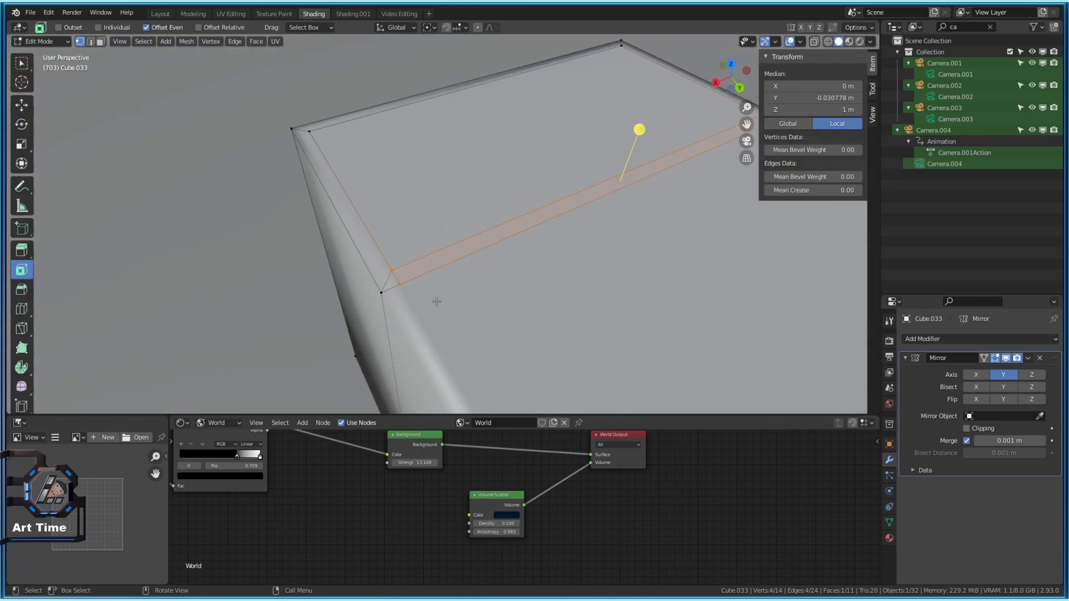
{"action": "key", "text": "Tab"}
{"action": "key", "text": "Tab"}
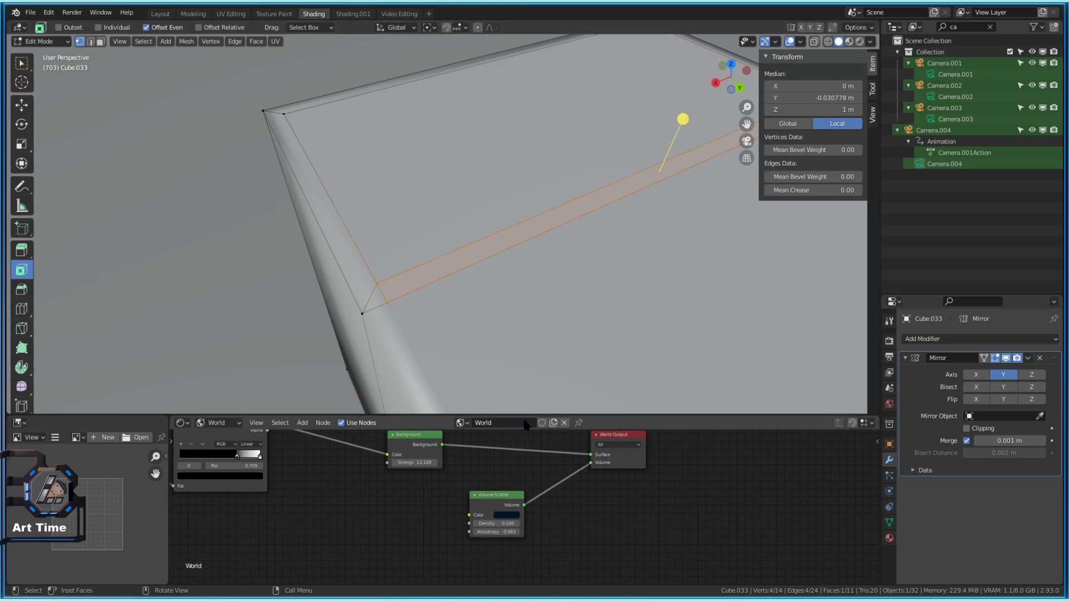
{"action": "middle_click_drag", "start_coordinate": [578, 263], "coordinate": [511, 254], "text": "shift"}
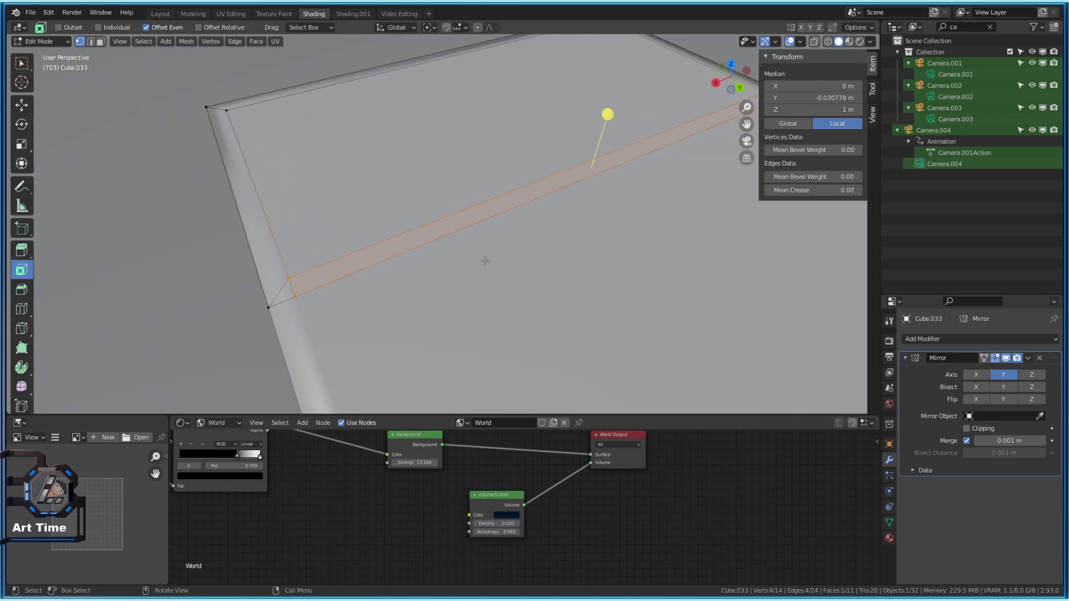
{"action": "scroll", "coordinate": [424, 287], "scroll_direction": "down", "scroll_amount": 2}
{"action": "mouse_move", "coordinate": [424, 287]}
{"action": "middle_mouse_down"}
{"action": "mouse_move", "coordinate": [381, 268]}
{"action": "mouse_move", "coordinate": [556, 219]}
{"action": "mouse_move", "coordinate": [405, 204]}
{"action": "middle_mouse_up"}
- Leave edit mode, switch the viewport to rendered shading and inspect the light reflection across the repaired cube's top, collapsing the Transform values
{"action": "key", "text": "Tab"}
{"action": "left_click", "coordinate": [849, 41]}
{"action": "left_click", "coordinate": [860, 42]}
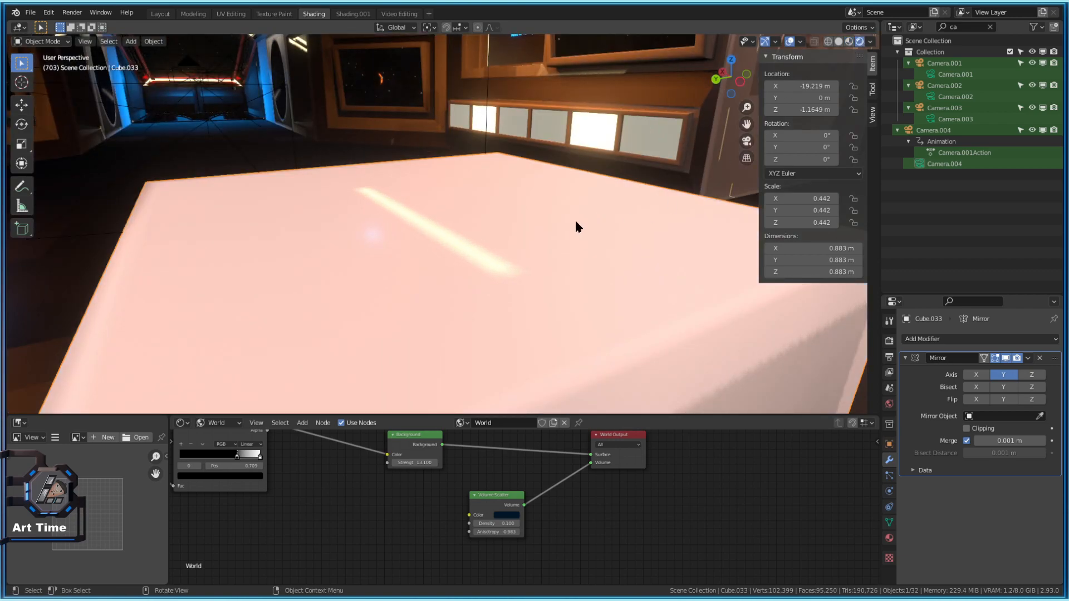
{"action": "scroll", "coordinate": [583, 218], "scroll_direction": "down", "scroll_amount": 2}
{"action": "left_click", "coordinate": [716, 318]}
{"action": "middle_click_drag", "start_coordinate": [717, 319], "coordinate": [661, 181]}
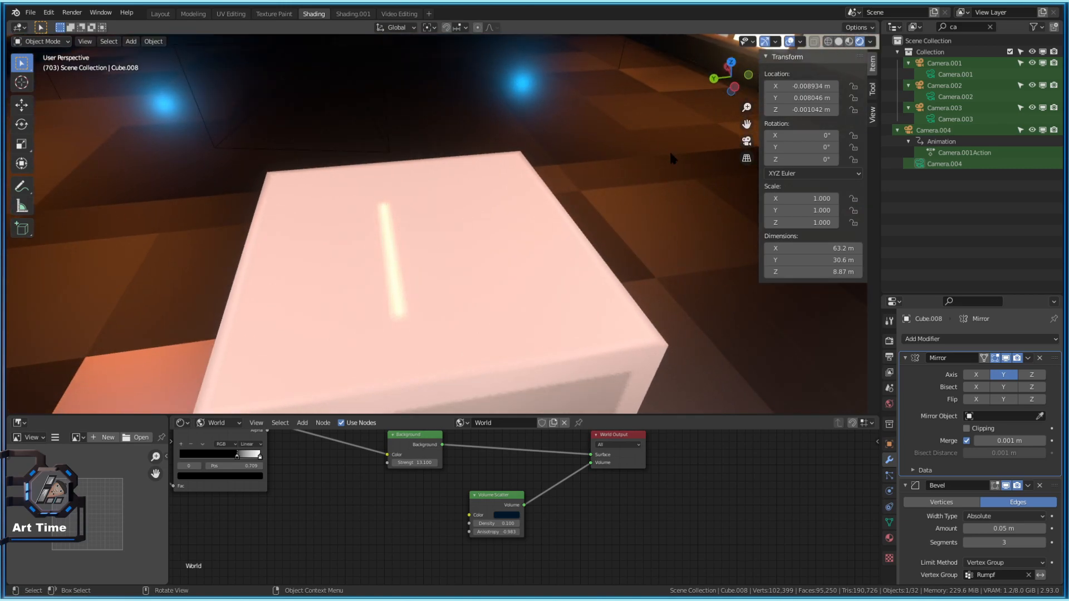
{"action": "middle_click_drag", "start_coordinate": [532, 129], "coordinate": [368, 187]}
{"action": "middle_click_drag", "start_coordinate": [492, 321], "coordinate": [576, 211]}
{"action": "middle_click_drag", "start_coordinate": [428, 194], "coordinate": [560, 202]}
{"action": "left_click", "coordinate": [775, 54]}
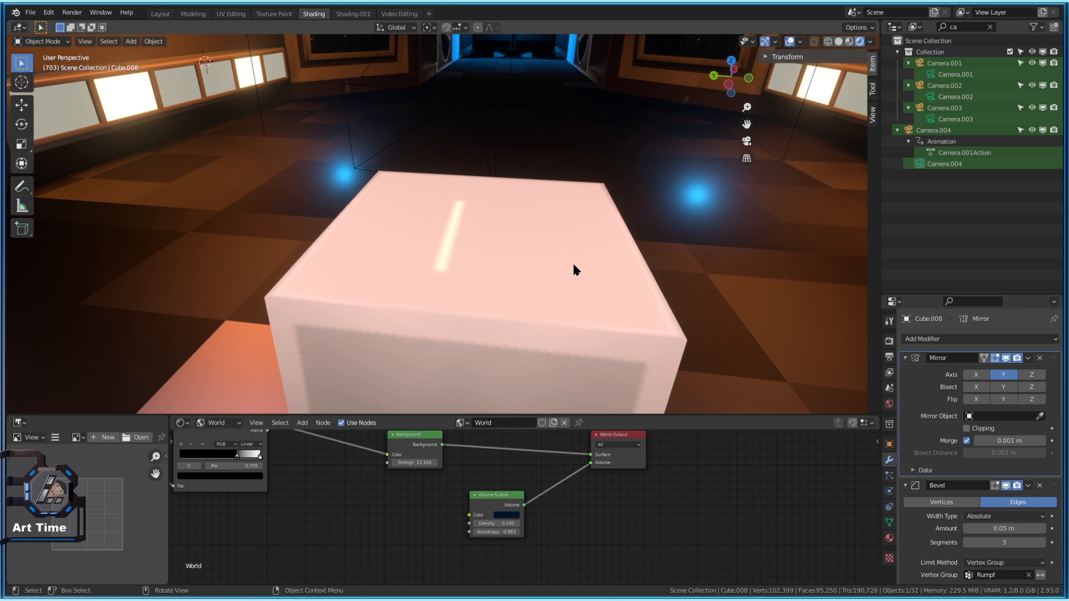
{"action": "middle_click_drag", "start_coordinate": [365, 261], "coordinate": [506, 220]}
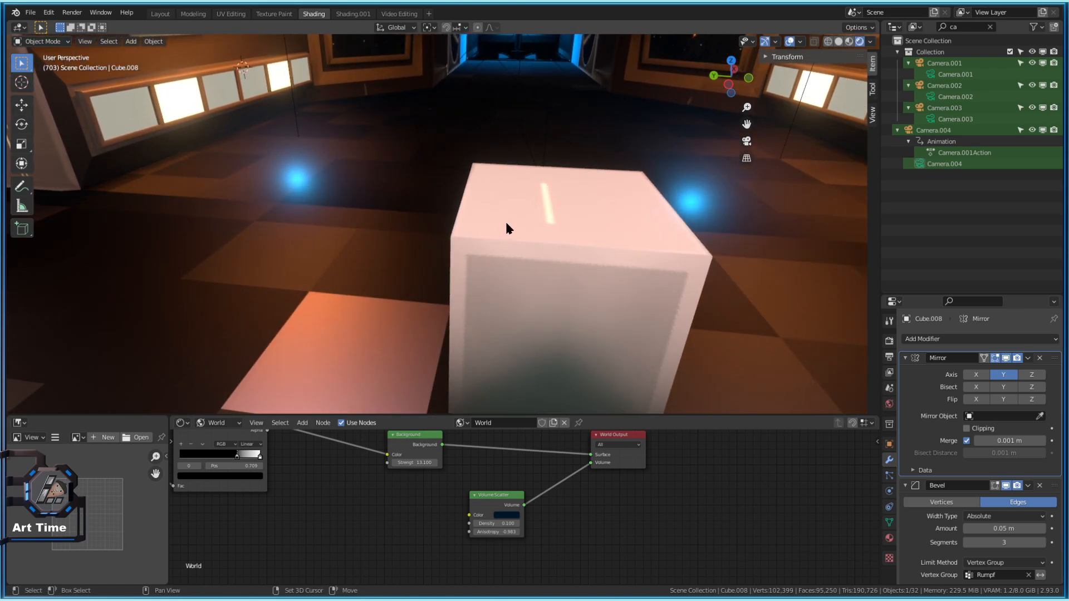
- Select the other cube with the uncorrected seam and move it along the Y axis to beside the repaired cube
{"action": "key", "text": "shift+grave"}
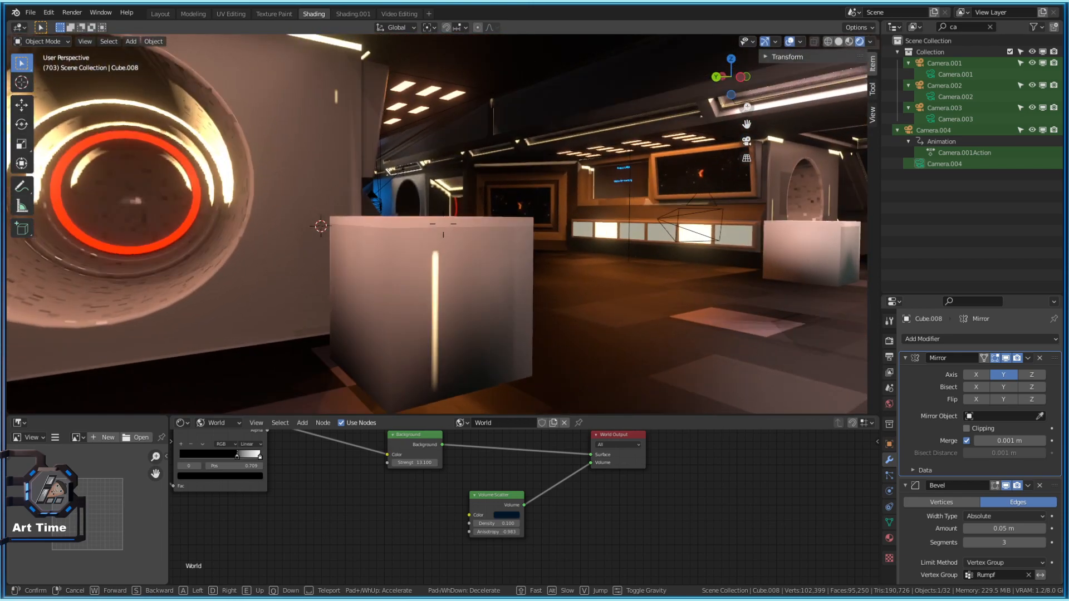
{"action": "left_click", "coordinate": [444, 225]}
{"action": "middle_click_drag", "start_coordinate": [448, 245], "coordinate": [387, 287]}
{"action": "left_click", "coordinate": [387, 288]}
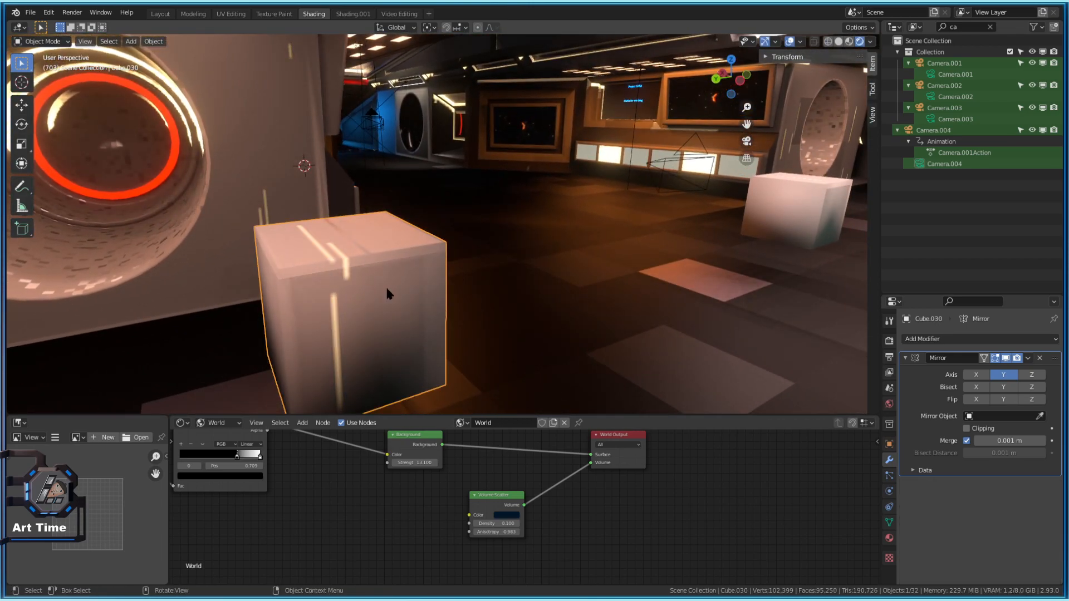
{"action": "key", "text": "g"}
{"action": "key", "text": "y"}
{"action": "left_click", "coordinate": [762, 263]}
- Switch the viewport back to solid shading to compare the two neighbouring cubes
{"action": "scroll", "coordinate": [780, 262], "scroll_direction": "up", "scroll_amount": 5}
{"action": "mouse_move", "coordinate": [752, 262]}
{"action": "middle_mouse_down"}
{"action": "mouse_move", "coordinate": [685, 259]}
{"action": "mouse_move", "coordinate": [682, 288]}
{"action": "middle_mouse_up"}
{"action": "left_click", "coordinate": [839, 42]}
- Select the uncorrected cube, apply Shade Flat to it and view it from the front
{"action": "middle_click_drag", "start_coordinate": [570, 243], "coordinate": [540, 267]}
{"action": "left_click", "coordinate": [540, 268]}
{"action": "middle_click_drag", "start_coordinate": [505, 298], "coordinate": [511, 299]}
{"action": "left_click", "coordinate": [508, 273]}
{"action": "right_click", "coordinate": [482, 272]}
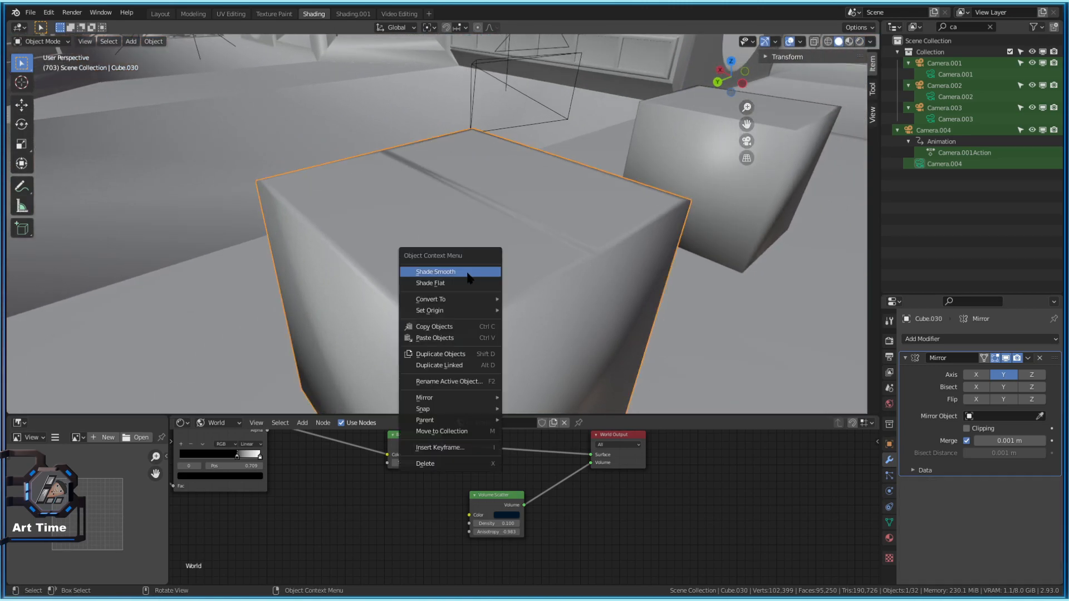
{"action": "left_click", "coordinate": [448, 285]}
{"action": "left_click", "coordinate": [698, 330]}
{"action": "middle_click_drag", "start_coordinate": [699, 329], "coordinate": [634, 318]}
{"action": "scroll", "coordinate": [624, 320], "scroll_direction": "down", "scroll_amount": 3}
{"action": "middle_click_drag", "start_coordinate": [555, 331], "coordinate": [532, 304]}
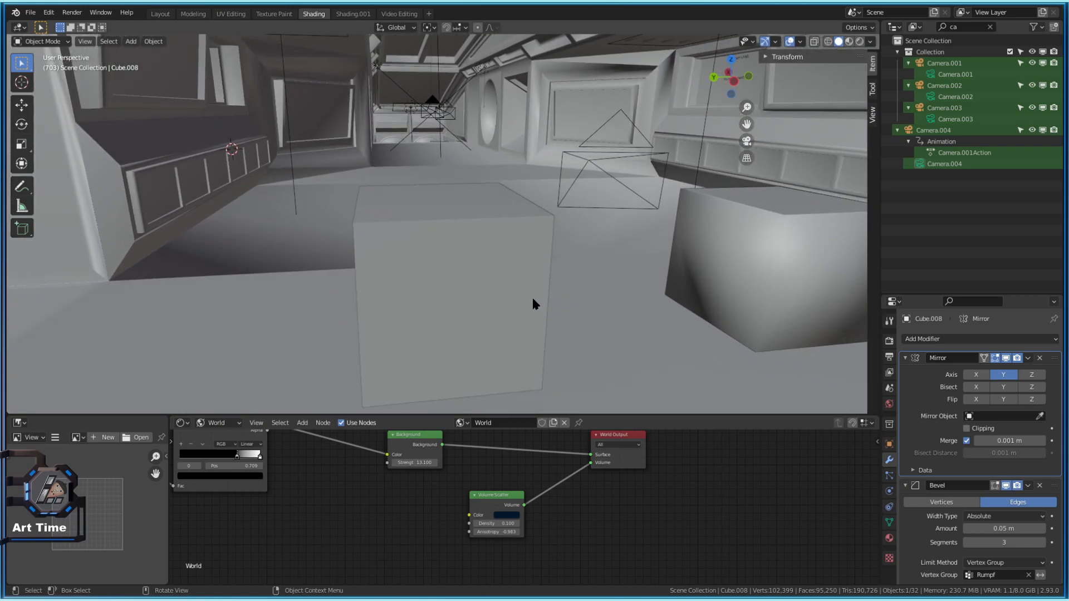
- Select the uncorrected cube again and apply Shade Smooth to it
{"action": "right_click", "coordinate": [476, 275]}
{"action": "left_click", "coordinate": [372, 212]}
{"action": "right_click", "coordinate": [399, 238]}
{"action": "left_click", "coordinate": [384, 228]}
- Examine the uncorrected cube's seam shading up close and check its inset top-face topology in edit mode
{"action": "mouse_move", "coordinate": [506, 306]}
{"action": "middle_mouse_down"}
{"action": "mouse_move", "coordinate": [504, 317]}
{"action": "mouse_move", "coordinate": [518, 293]}
{"action": "mouse_move", "coordinate": [494, 310]}
{"action": "mouse_move", "coordinate": [538, 318]}
{"action": "mouse_move", "coordinate": [542, 303]}
{"action": "middle_mouse_up"}
{"action": "key", "text": "shift+grave"}
{"action": "key", "text": "d"}
{"action": "key", "text": "w"}
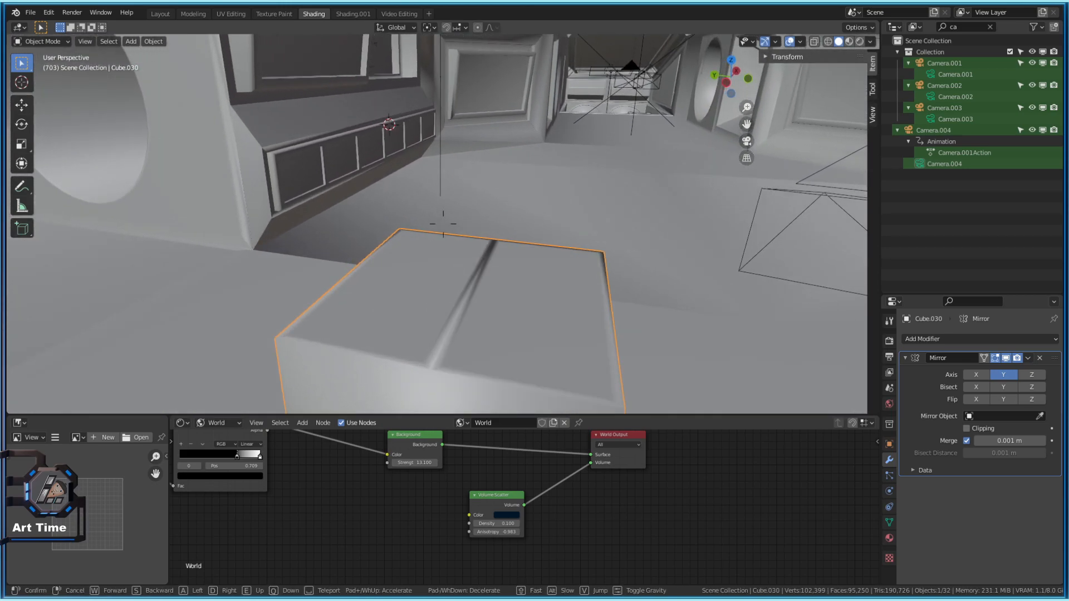
{"action": "key", "text": "s"}
{"action": "key", "text": "w"}
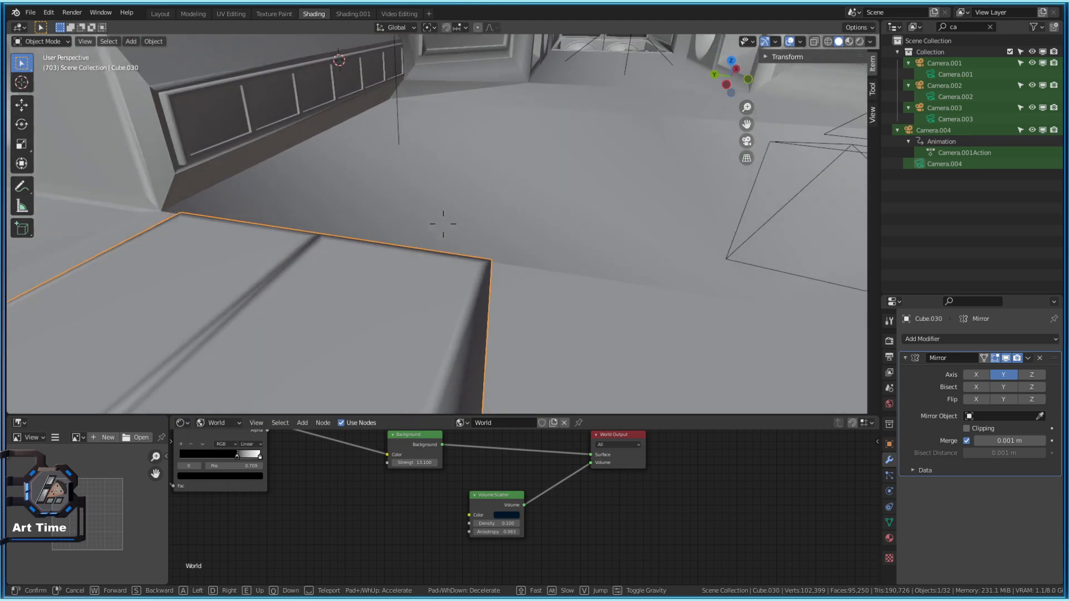
{"action": "left_click", "coordinate": [444, 224]}
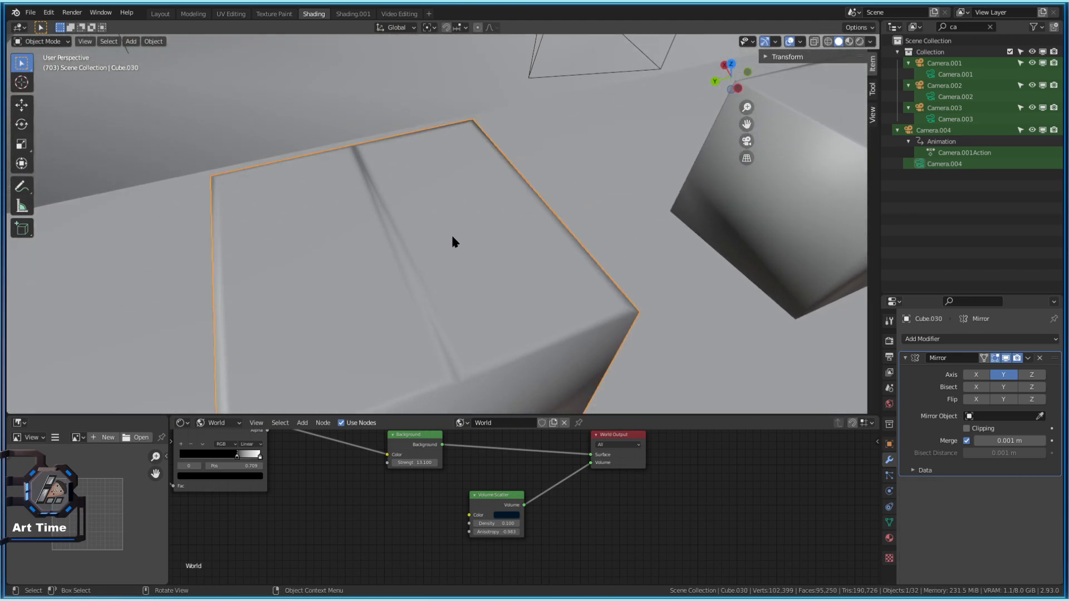
{"action": "key", "text": "Tab"}
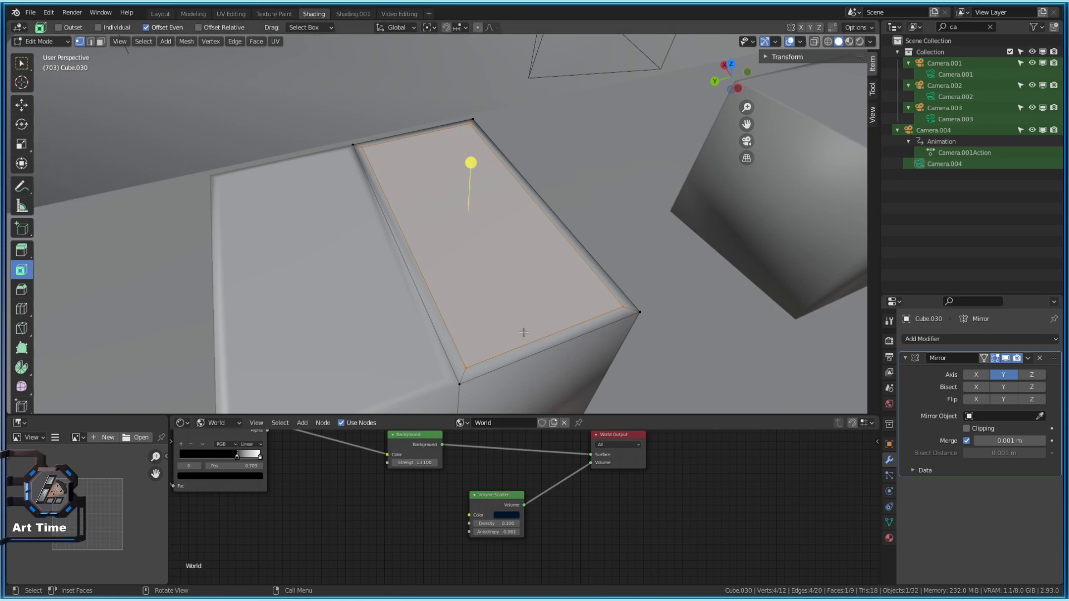
{"action": "middle_click_drag", "start_coordinate": [490, 321], "coordinate": [508, 308]}
{"action": "key", "text": "Tab"}
- Return to the repaired cube and select it to view its top face
{"action": "key", "text": "shift+grave"}
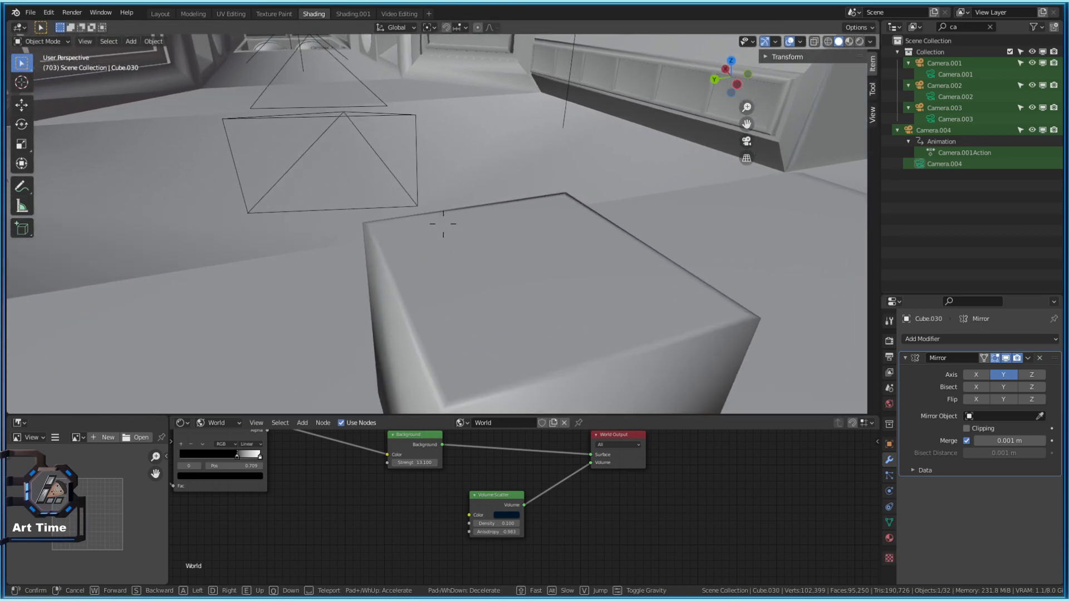
{"action": "left_click", "coordinate": [410, 292]}
{"action": "left_click", "coordinate": [387, 346]}
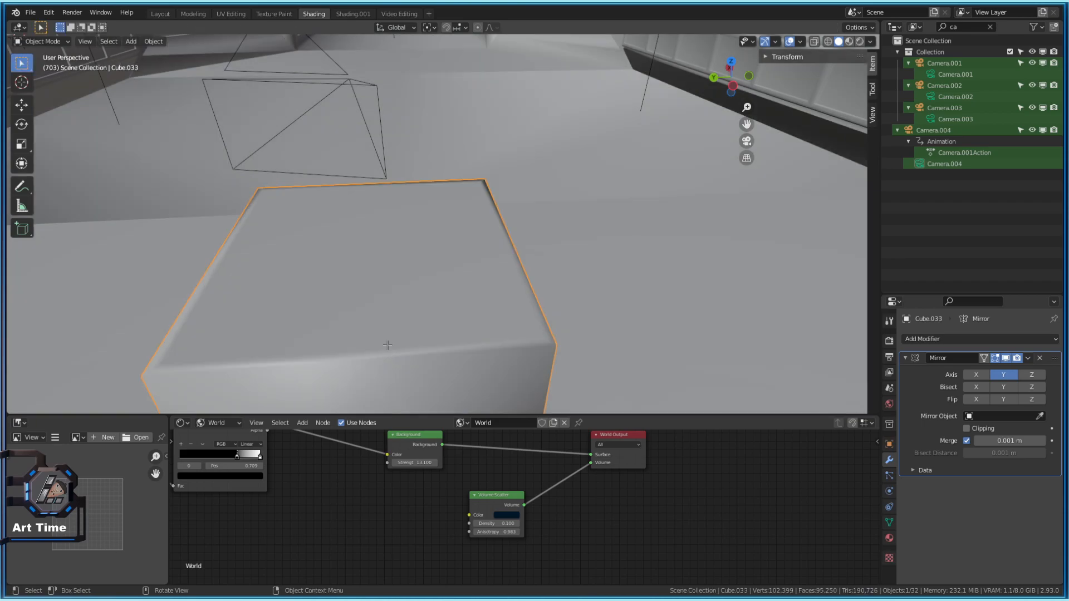
- Check the repaired cube's inset strip along the mirror seam in edit mode from several angles
{"action": "key", "text": "Tab"}
{"action": "middle_click_drag", "start_coordinate": [401, 359], "coordinate": [453, 354], "text": "shift"}
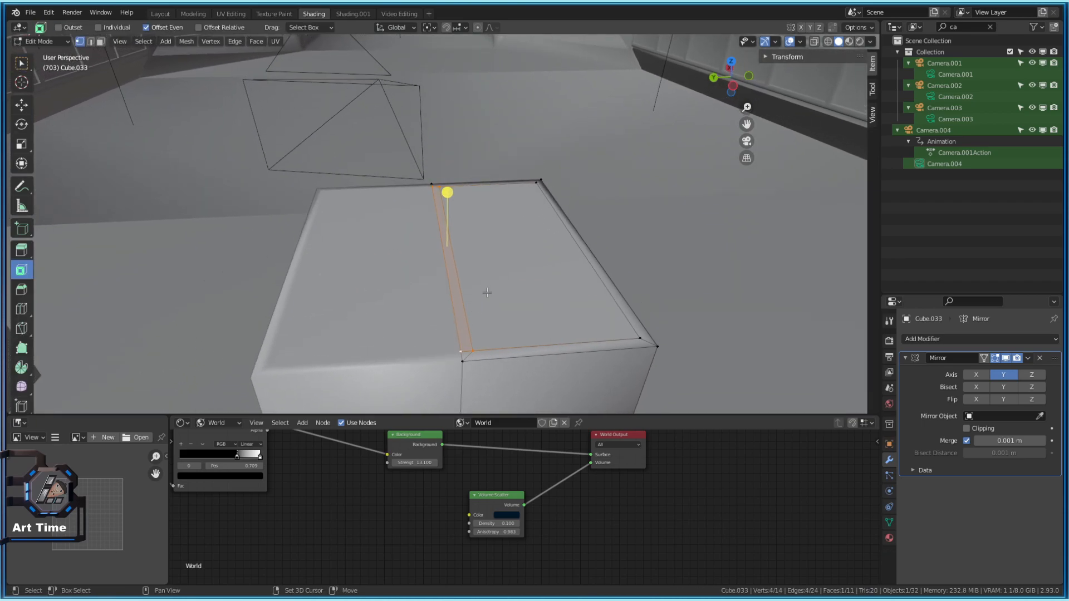
{"action": "key", "text": "shift+grave"}
{"action": "key", "text": "a"}
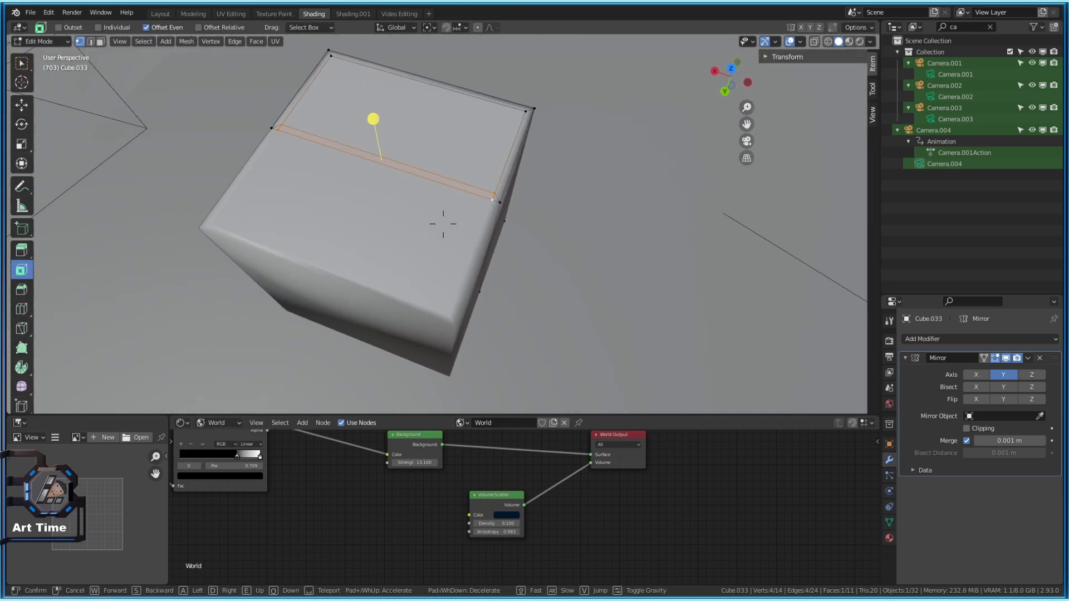
{"action": "left_click", "coordinate": [467, 237]}
- Fly the view from the cube into the ship's cockpit up to the floor seam and leave edit mode
{"action": "key", "text": "shift+grave"}
{"action": "key", "text": "w"}
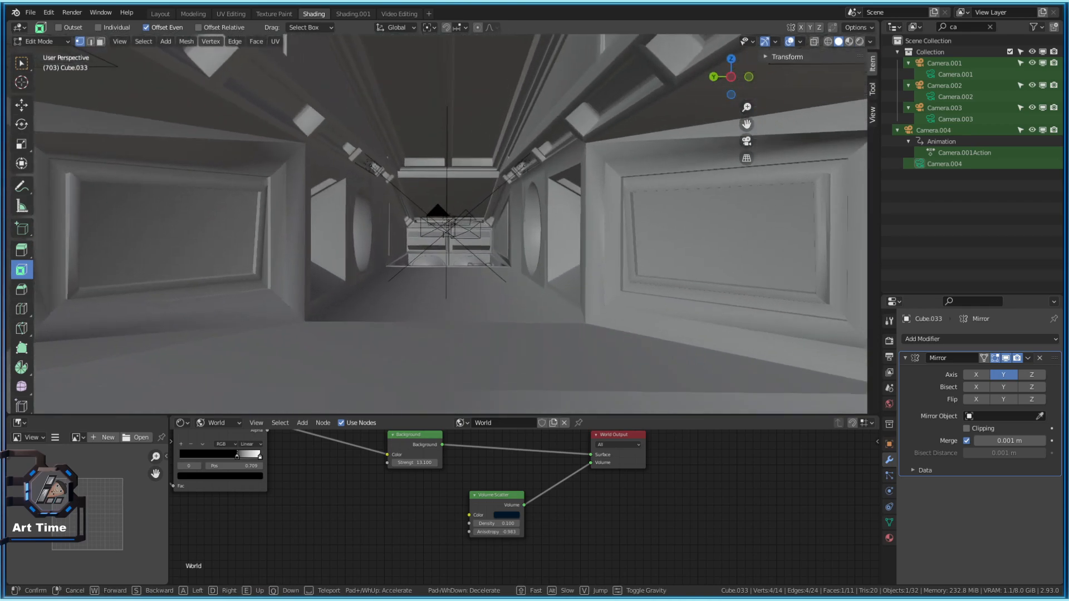
{"action": "key", "text": "w"}
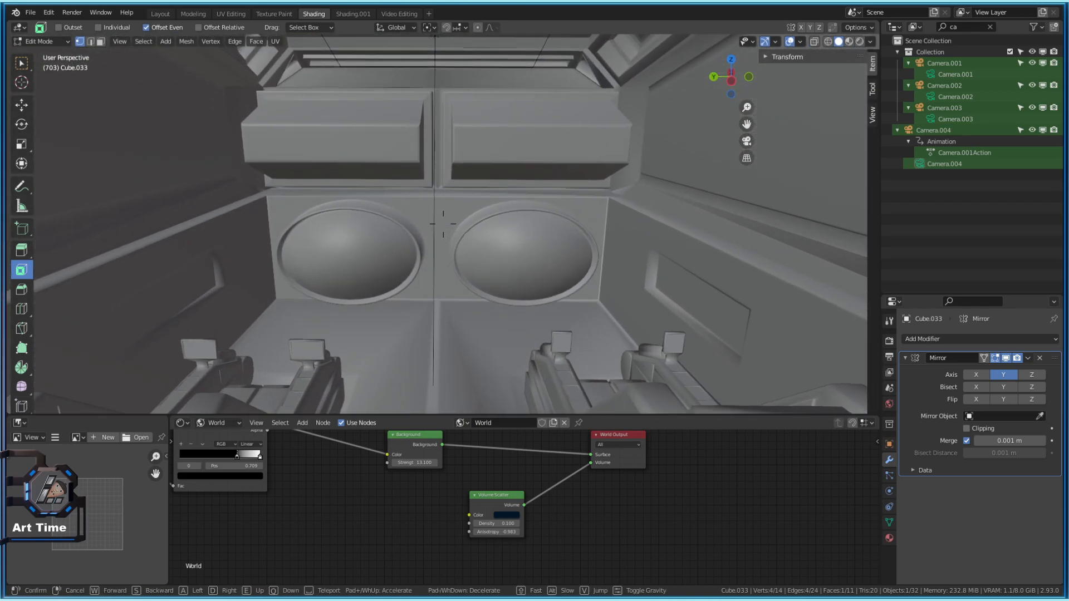
{"action": "key", "text": "w"}
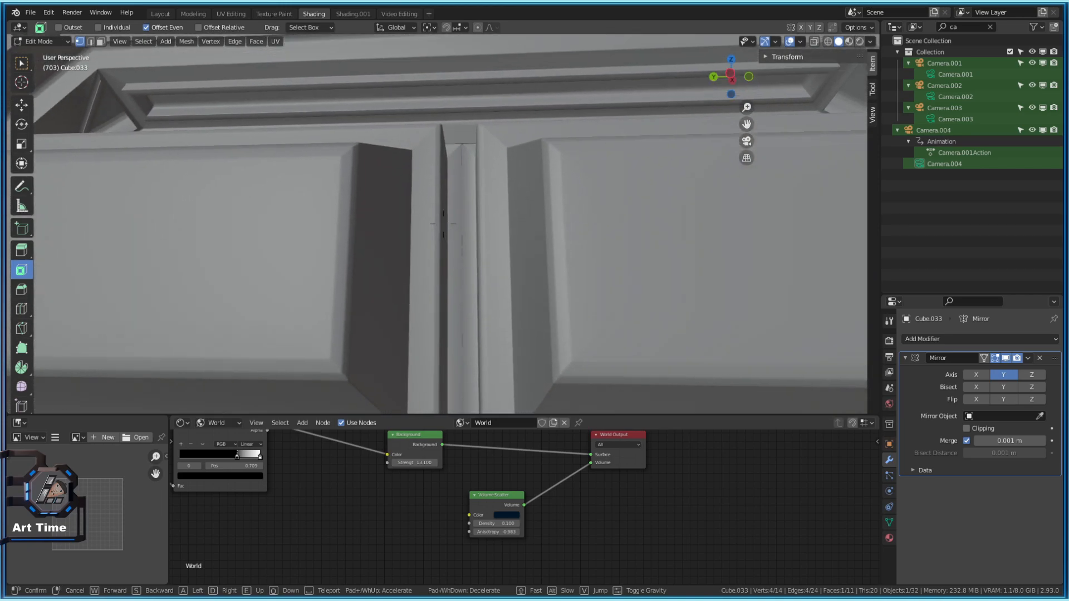
{"action": "key", "text": "w"}
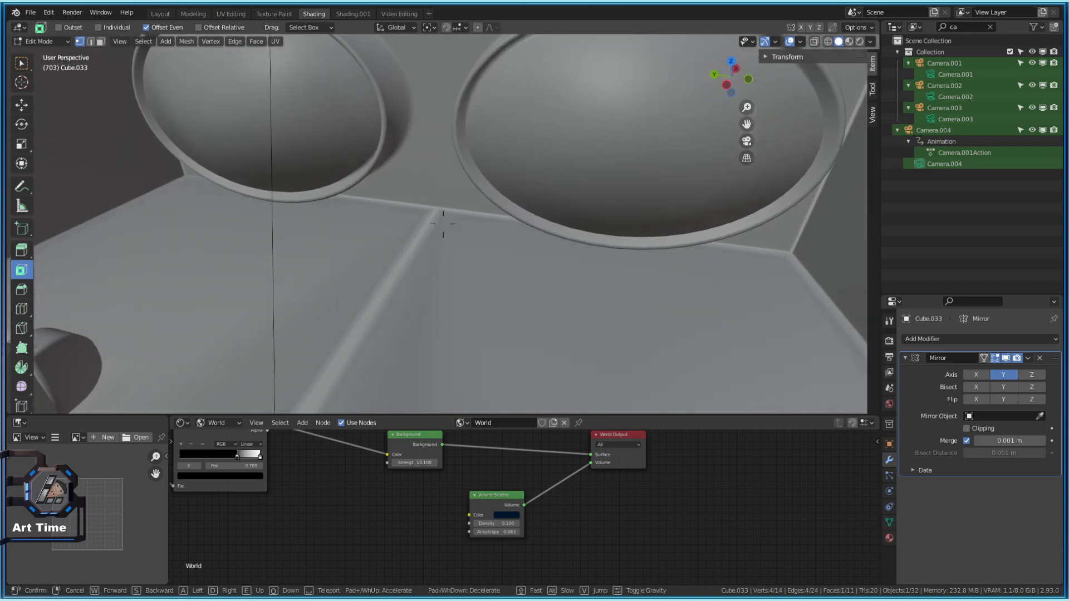
{"action": "left_click", "coordinate": [443, 224]}
{"action": "key", "text": "Tab"}
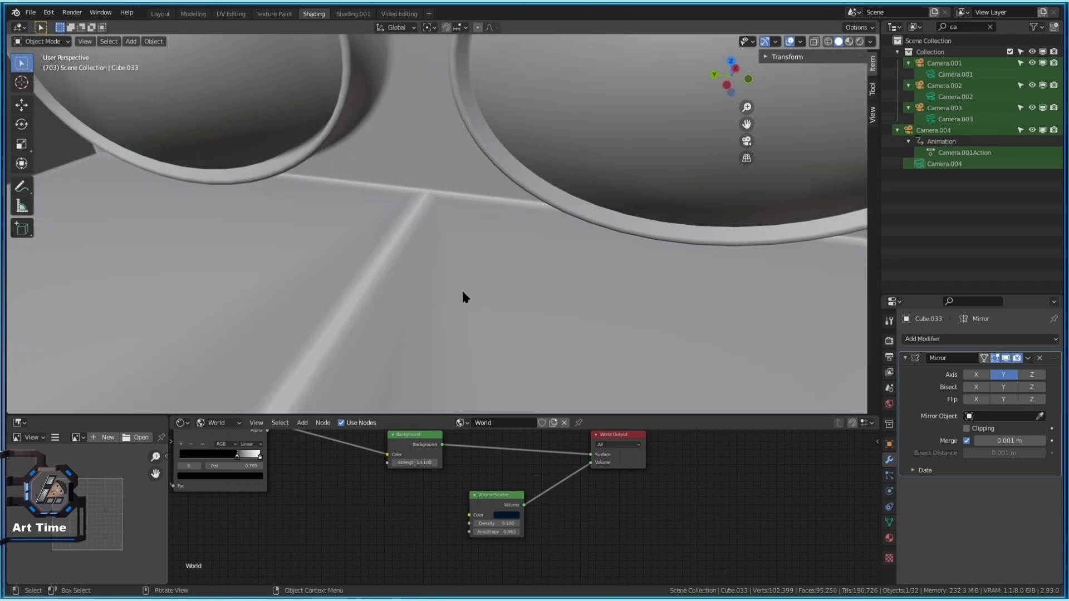
- Select the ship hull and view the smooth shading along its cockpit floor seam up close
{"action": "left_click", "coordinate": [473, 286]}
{"action": "key", "text": "Tab"}
{"action": "middle_click_drag", "start_coordinate": [485, 195], "coordinate": [518, 216]}
{"action": "key", "text": "Tab"}
{"action": "key", "text": "shift+grave"}
{"action": "key", "text": "w"}
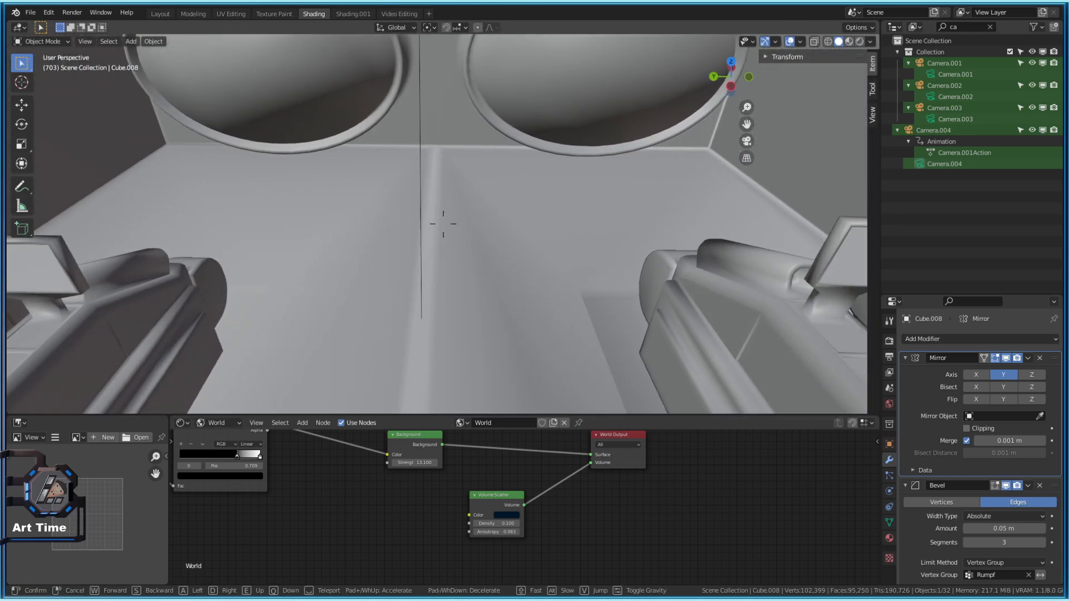
{"action": "key", "text": "w"}
{"action": "left_click", "coordinate": [444, 224]}
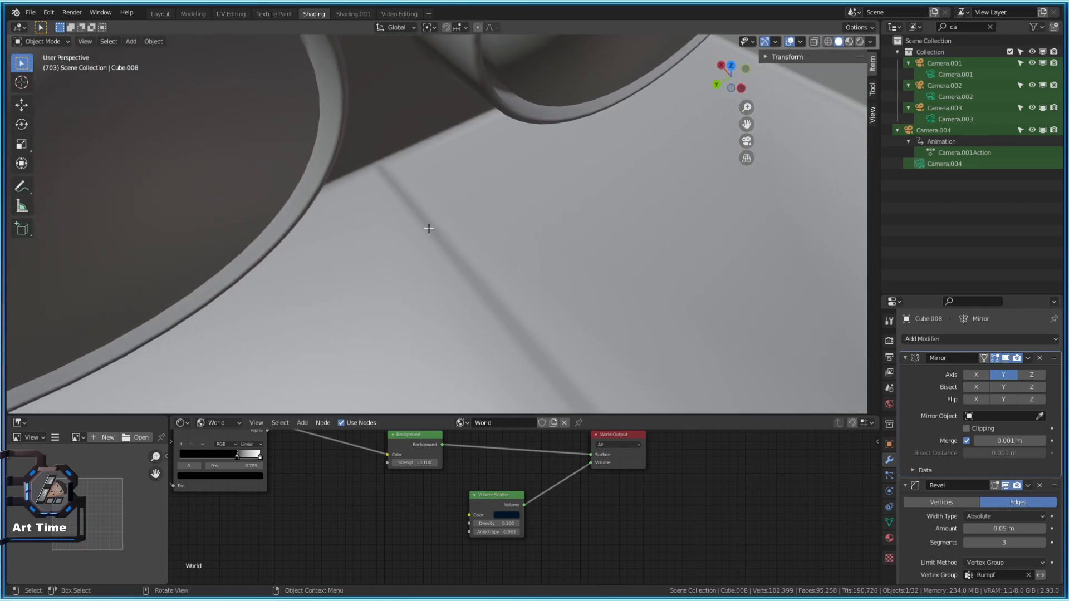
- Examine the hull's topology along the cockpit floor seam and its inset corner in edit mode
{"action": "key", "text": "Tab"}
{"action": "key", "text": "shift+grave"}
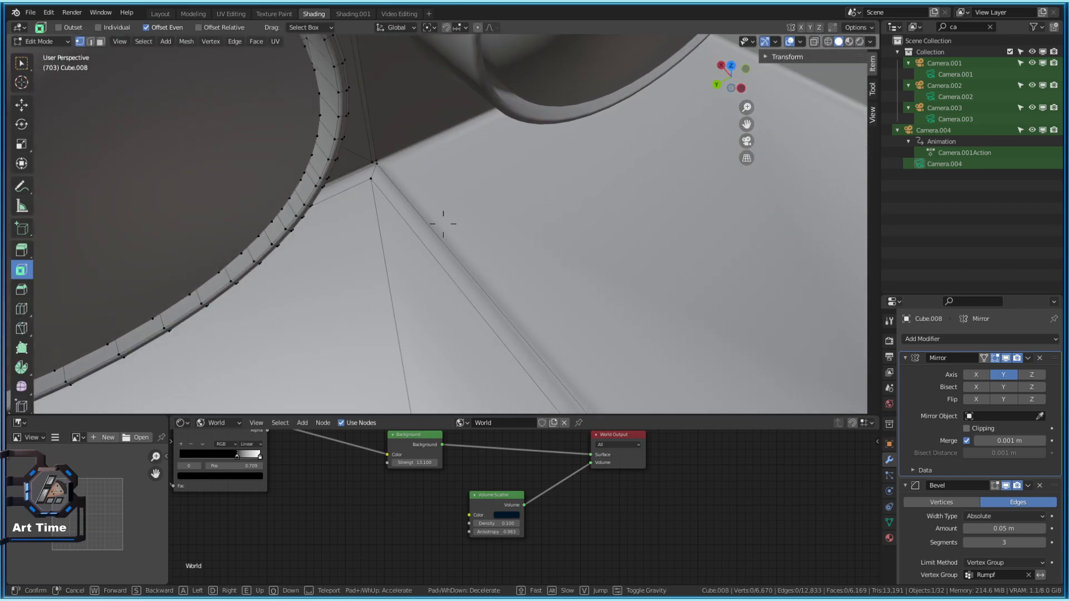
{"action": "key", "text": "w"}
{"action": "key", "text": "w"}
{"action": "key", "text": "w"}
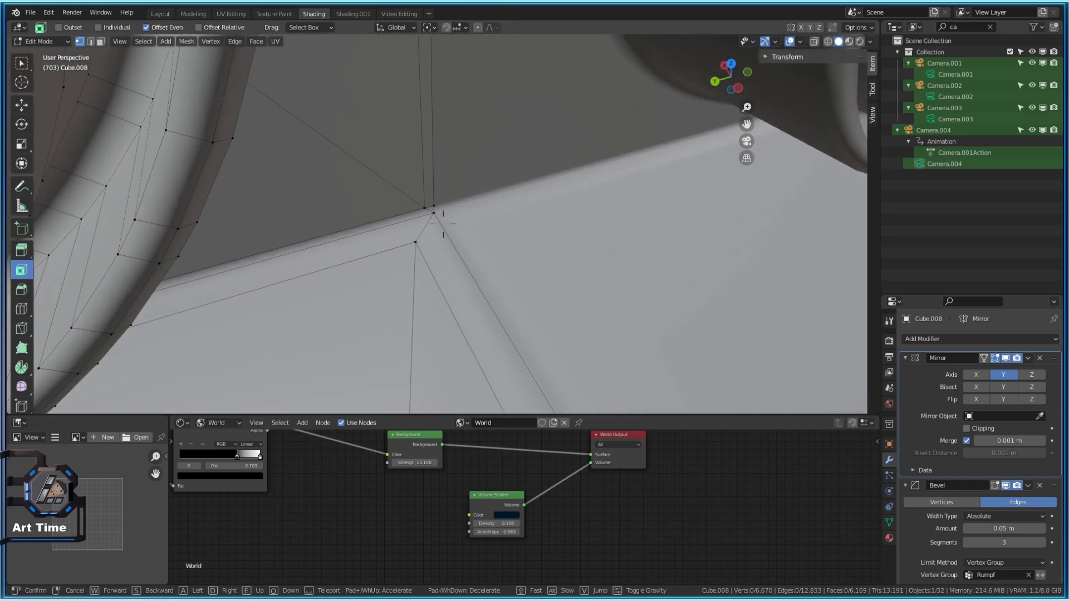
{"action": "key", "text": "s"}
{"action": "key", "text": "d"}
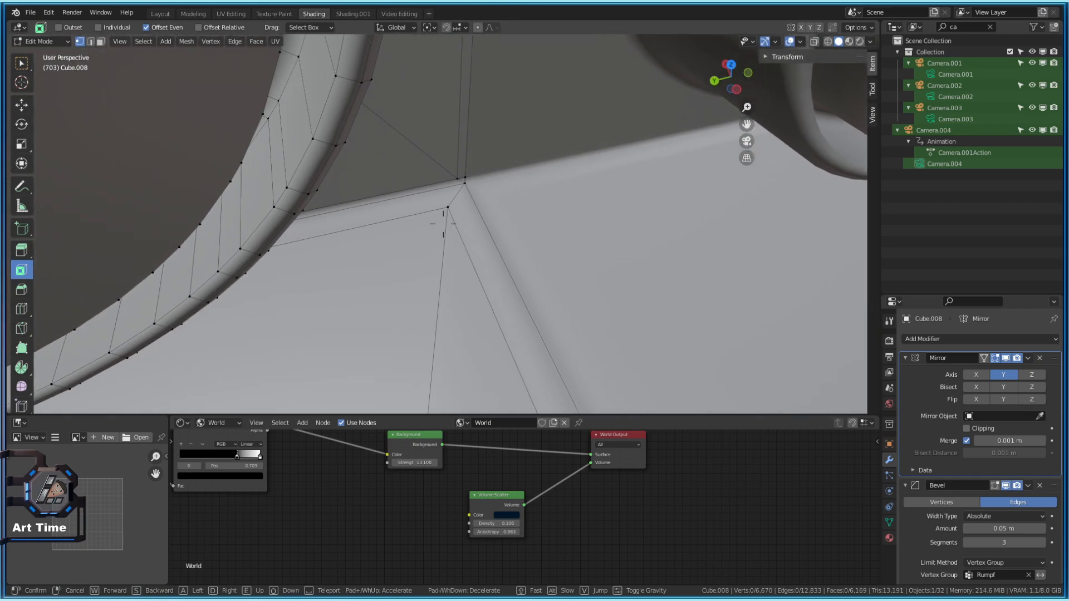
{"action": "key", "text": "w"}
{"action": "left_click", "coordinate": [444, 224]}
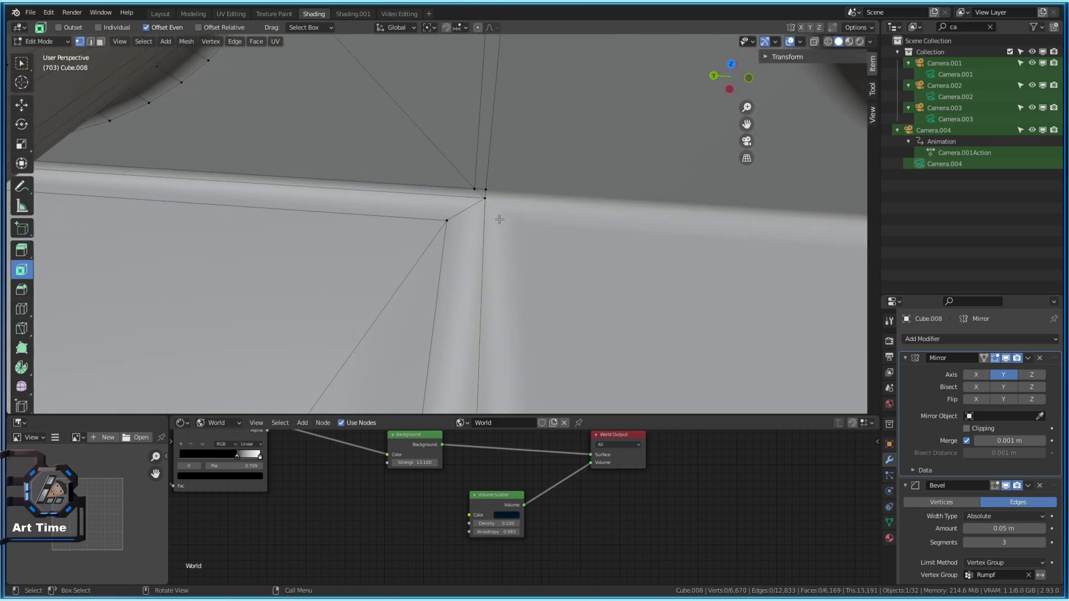
{"action": "key", "text": "shift+grave"}
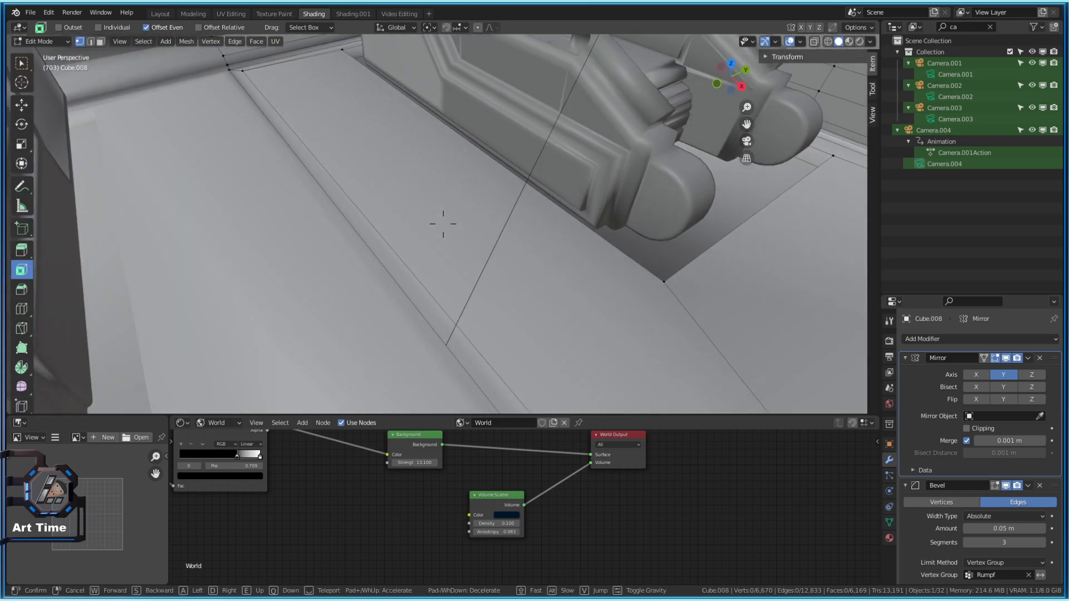
{"action": "key", "text": "e"}
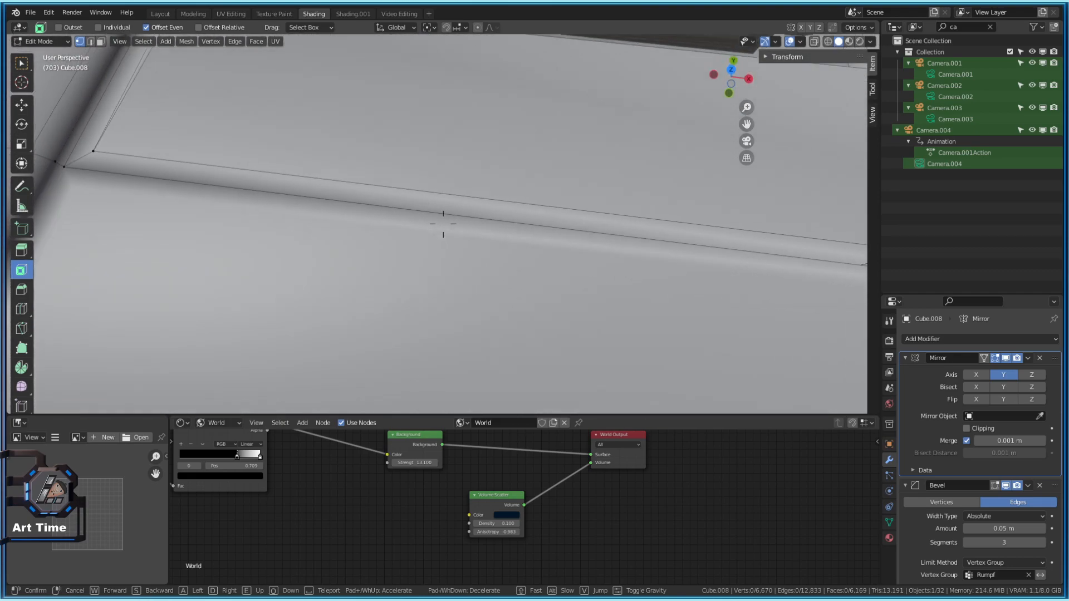
{"action": "key", "text": "s"}
{"action": "left_click", "coordinate": [519, 158]}
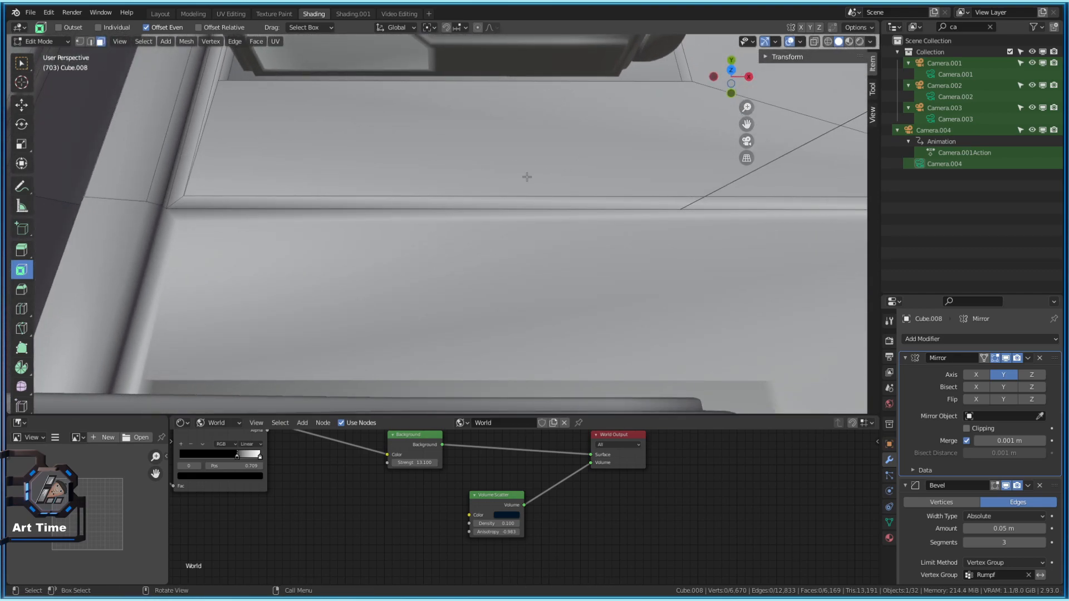
- Isolate the cockpit floor by selecting its face, growing the selection once, inverting it and hiding the rest
{"action": "key", "text": "3"}
{"action": "left_click", "coordinate": [527, 169]}
{"action": "key", "text": "ctrl+KP_Add"}
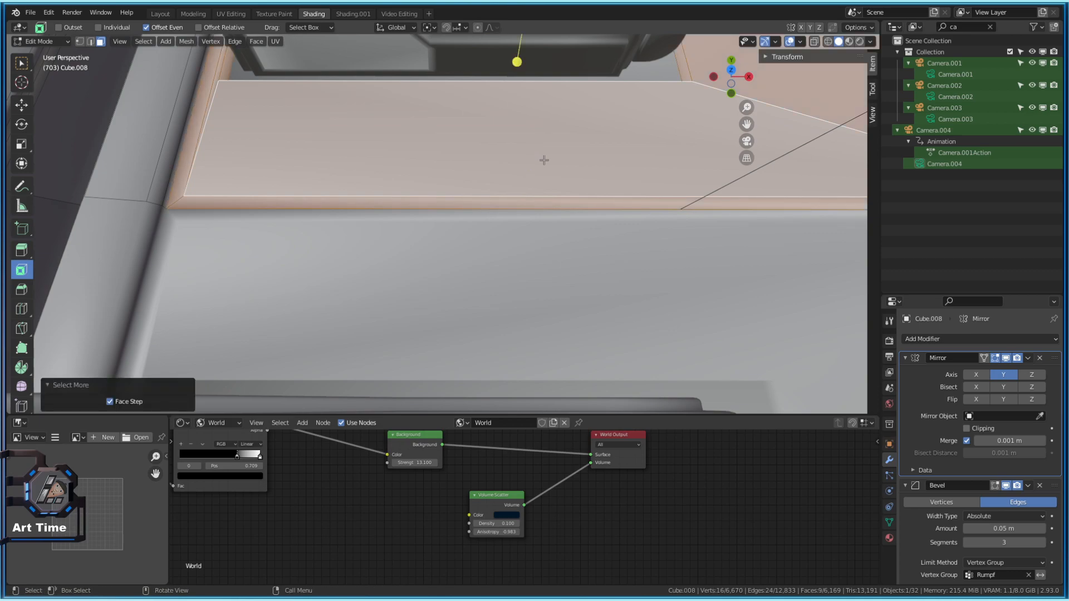
{"action": "key", "text": "ctrl+i"}
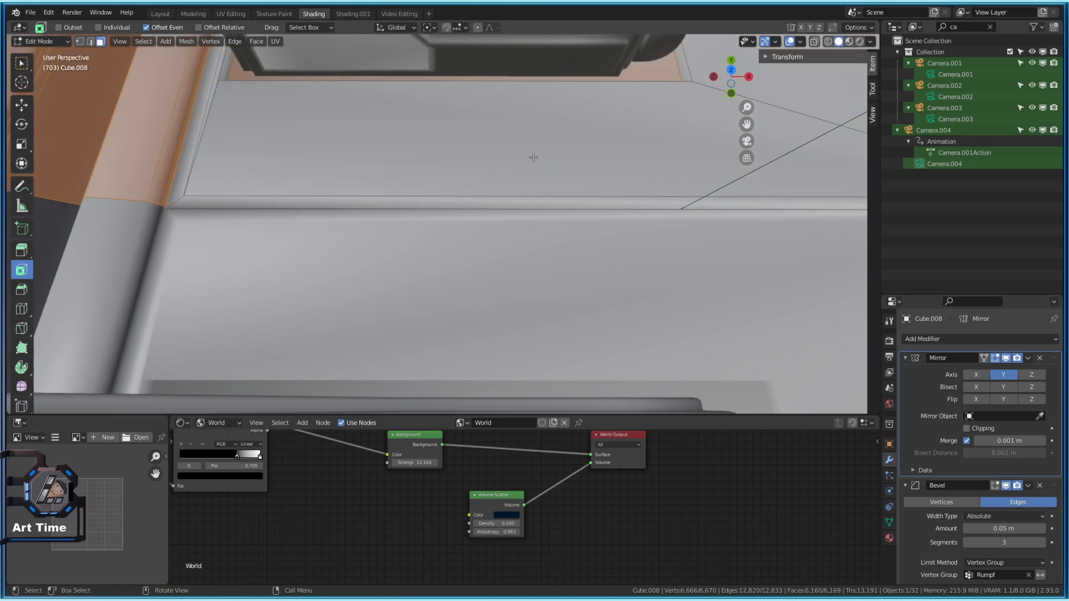
{"action": "scroll", "coordinate": [501, 179], "scroll_direction": "down", "scroll_amount": 5}
{"action": "key", "text": "Tab"}
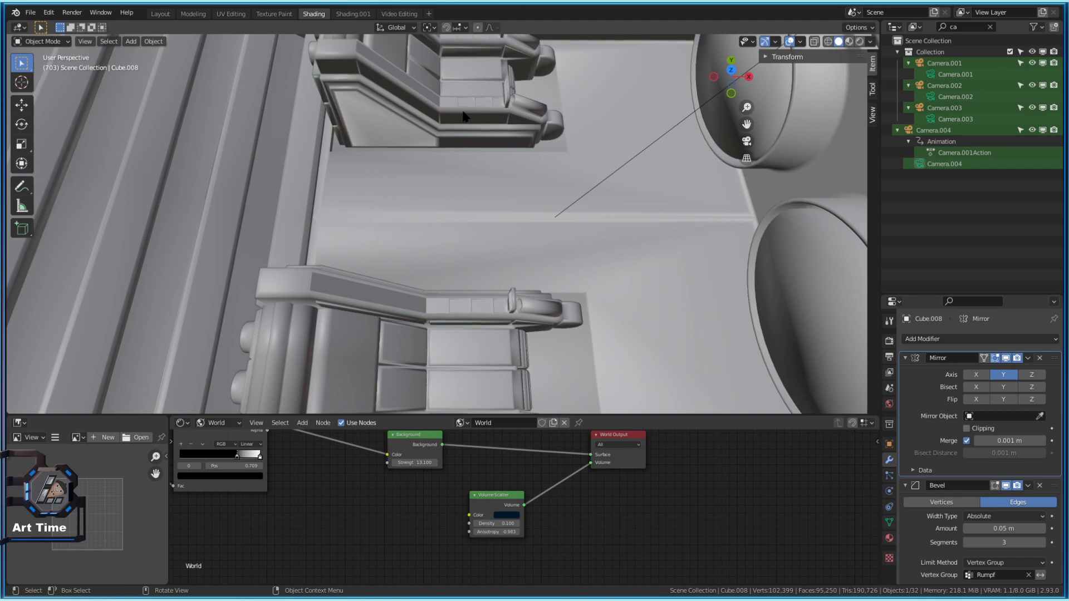
- Clear the outliner's search filter and hide the Cockpit seat collection
{"action": "left_click", "coordinate": [464, 117]}
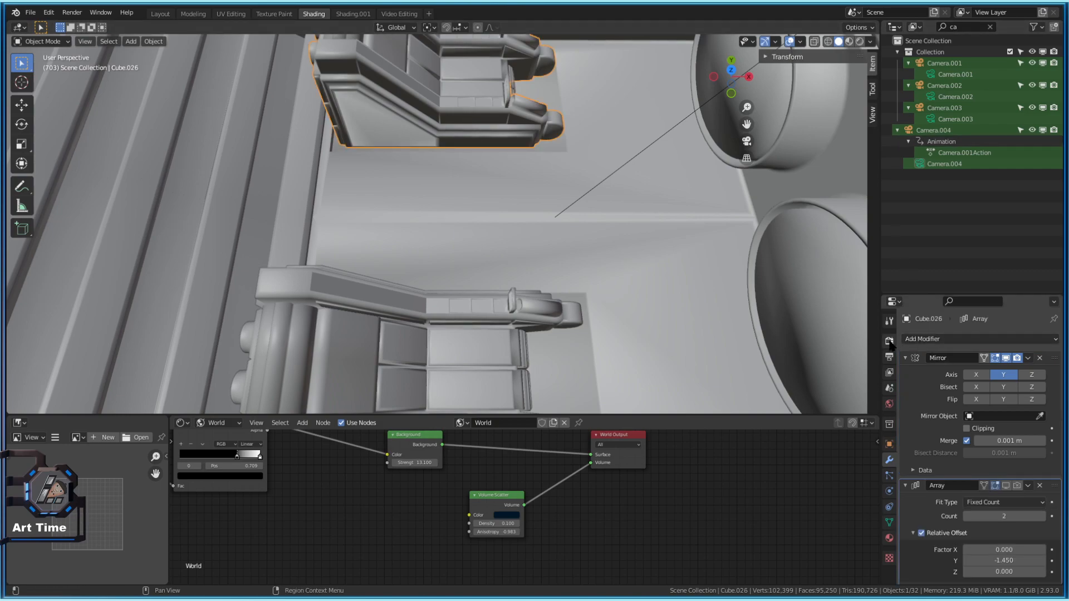
{"action": "left_click", "coordinate": [990, 27]}
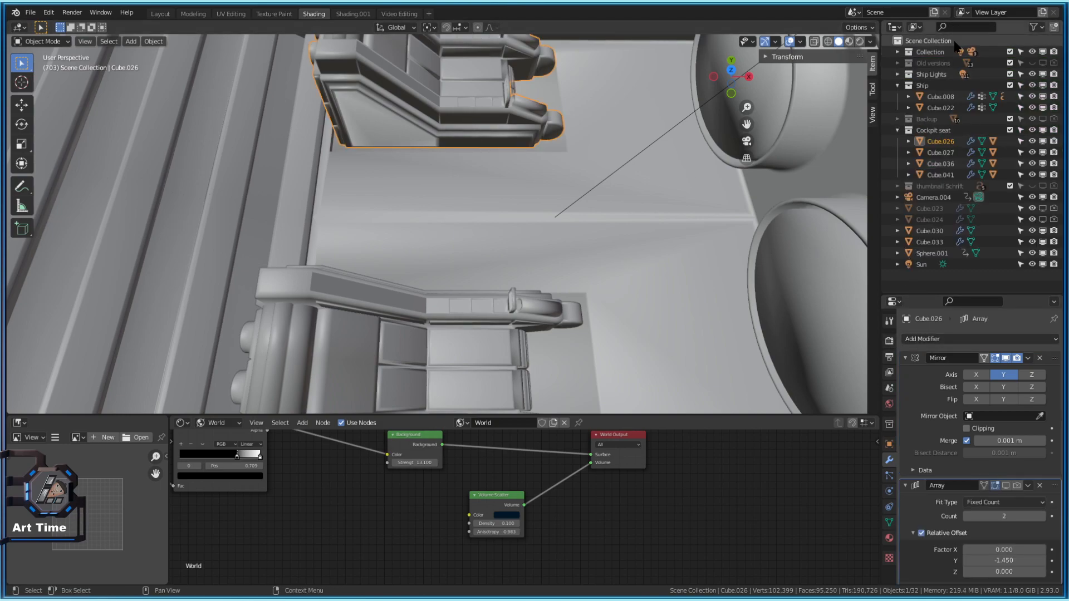
{"action": "left_click", "coordinate": [1033, 130]}
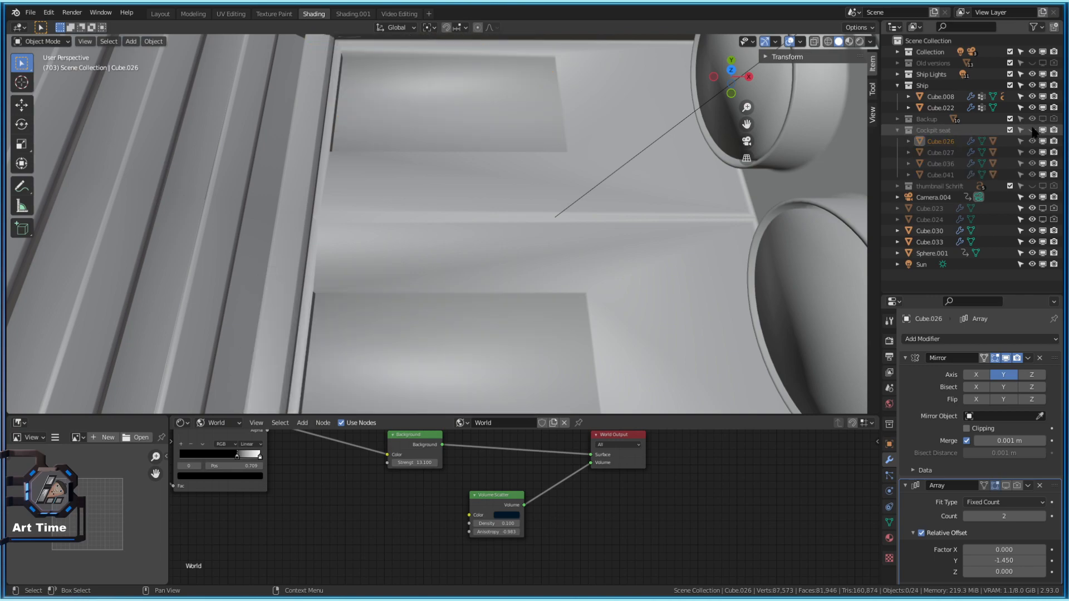
{"action": "scroll", "coordinate": [551, 206], "scroll_direction": "up", "scroll_amount": 5}
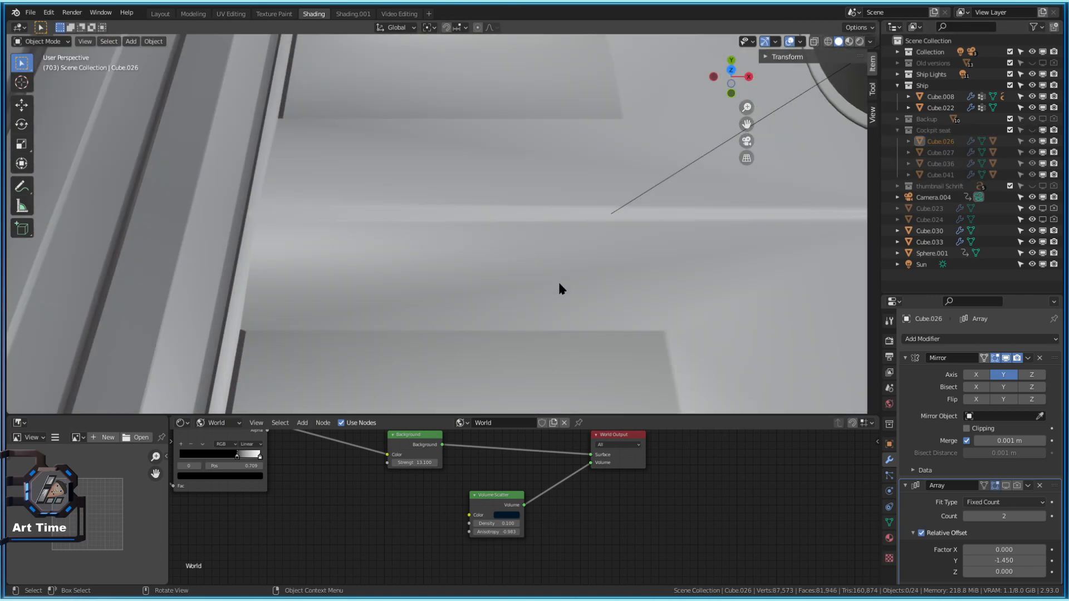
- Reopen the hull in edit mode and subdivide the floor edge on the mirror seam with 2 cuts
{"action": "left_click", "coordinate": [558, 281]}
{"action": "key", "text": "Tab"}
{"action": "scroll", "coordinate": [433, 214], "scroll_direction": "up", "scroll_amount": 1}
{"action": "left_click", "coordinate": [437, 210]}
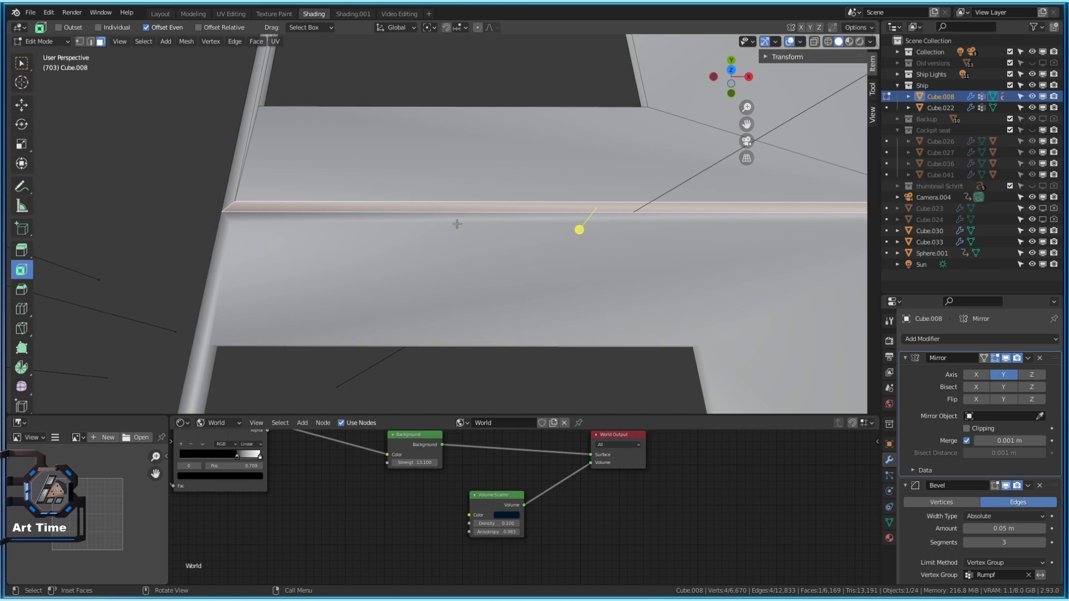
{"action": "middle_click_drag", "start_coordinate": [525, 255], "coordinate": [485, 276], "text": "shift"}
{"action": "key", "text": "2"}
{"action": "left_click", "coordinate": [574, 235]}
{"action": "middle_click_drag", "start_coordinate": [699, 279], "coordinate": [575, 312], "text": "shift"}
{"action": "key", "text": "1"}
{"action": "right_click", "coordinate": [502, 282]}
{"action": "left_click", "coordinate": [503, 280]}
{"action": "left_click", "coordinate": [186, 327]}
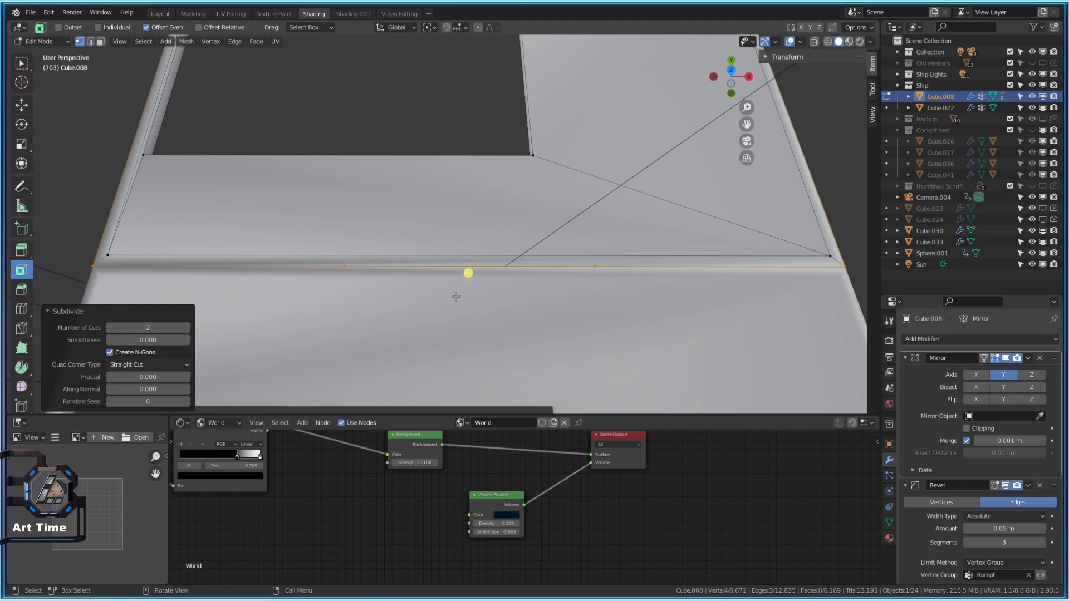
- Select the inset corner vertex at the low-X end of the floor seam and expand its transform values
{"action": "left_click", "coordinate": [219, 243]}
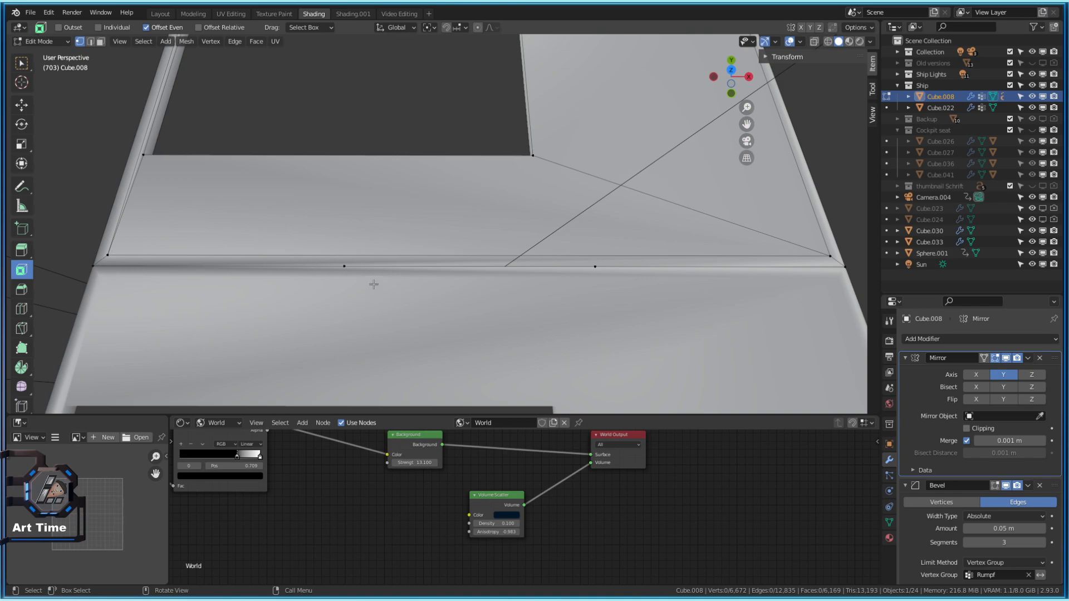
{"action": "left_click", "coordinate": [348, 267]}
{"action": "left_click", "coordinate": [107, 255]}
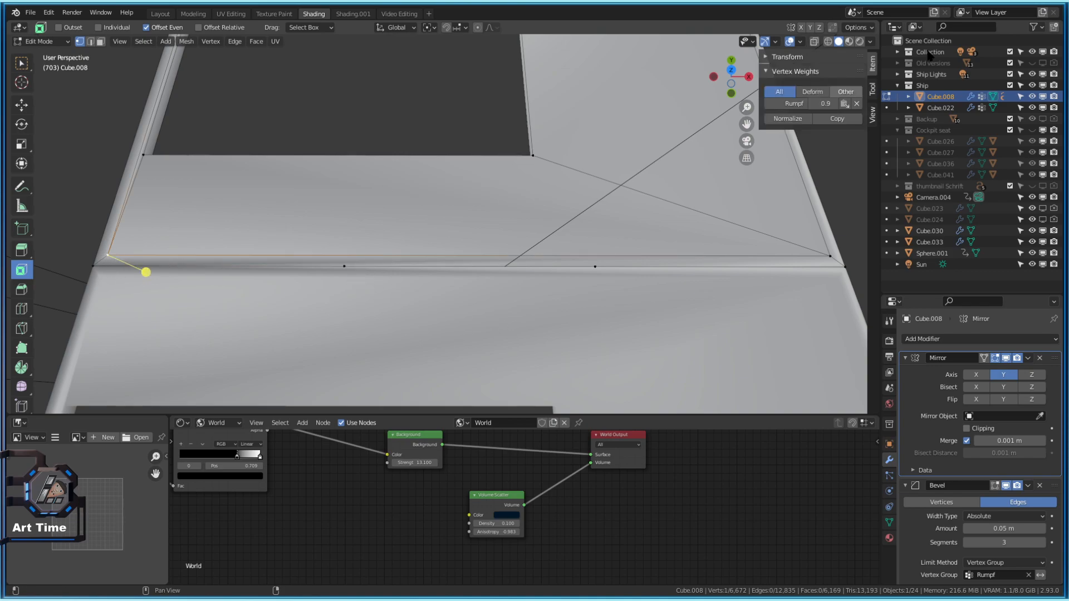
{"action": "left_click", "coordinate": [780, 58]}
{"action": "left_click", "coordinate": [802, 85]}
{"action": "key", "text": "Escape"}
{"action": "left_click", "coordinate": [344, 269]}
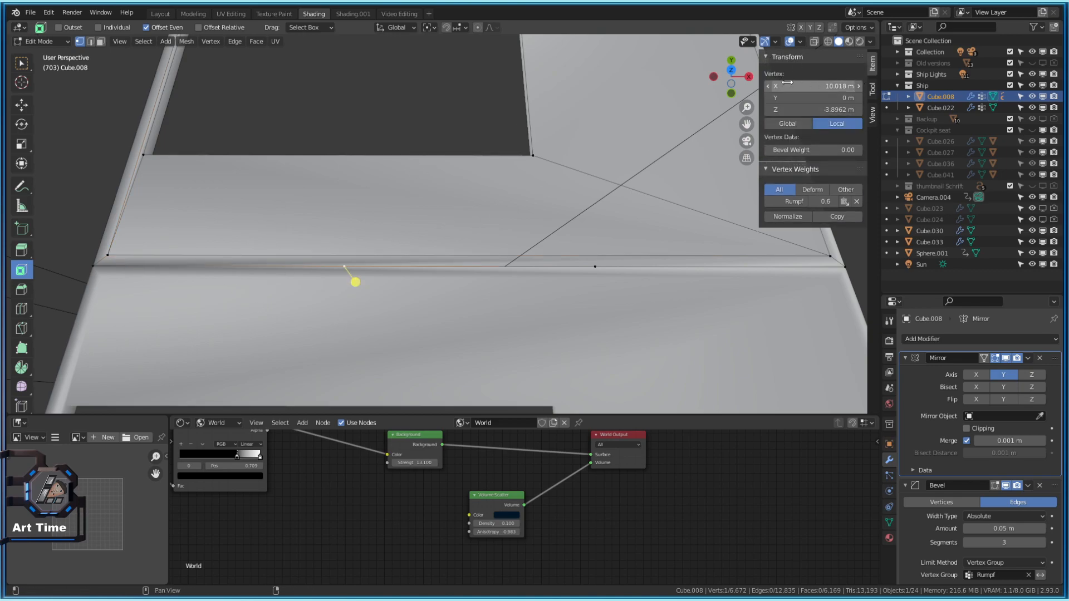
{"action": "left_click_drag", "start_coordinate": [791, 83], "coordinate": [757, 83]}
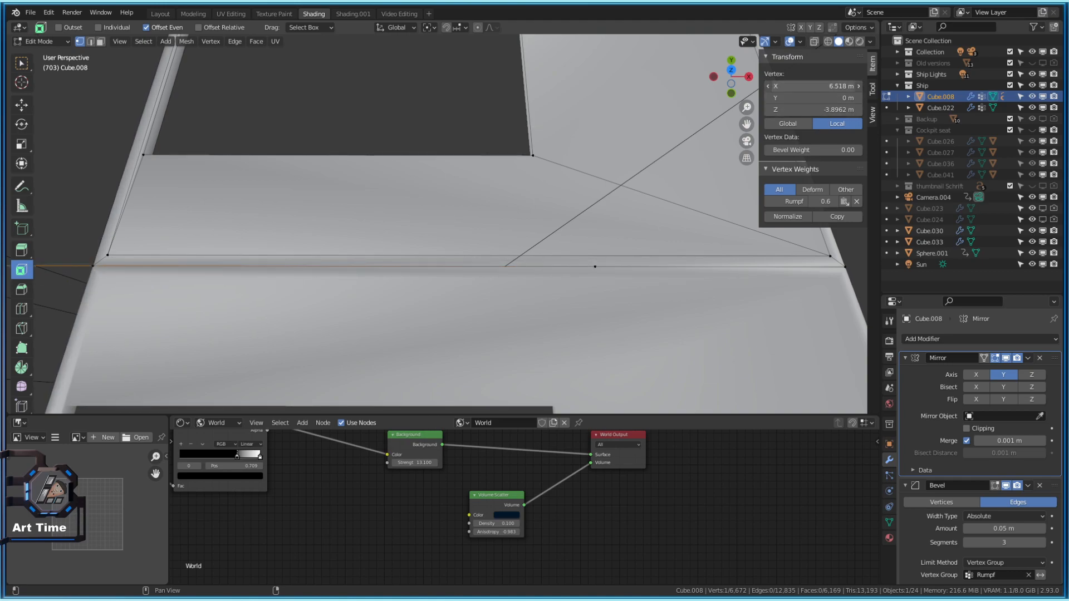
{"action": "key", "text": "ctrl+z"}
- Copy the inset corner vertex's X coordinate, 8.33777 m, to the nearer of the two new seam vertices
{"action": "left_click", "coordinate": [113, 256]}
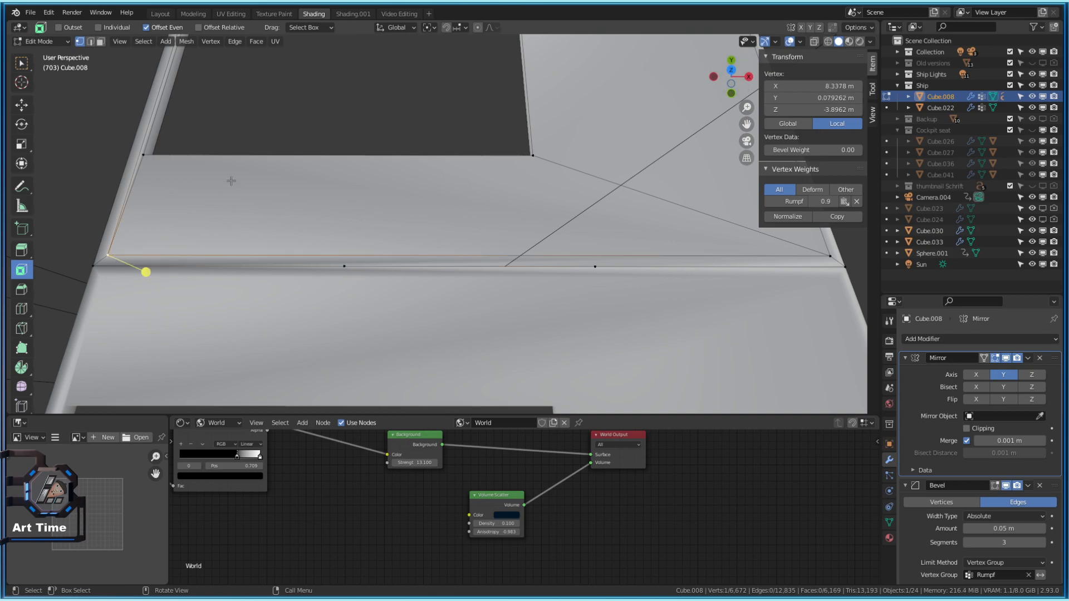
{"action": "mouse_move", "coordinate": [828, 87]}
{"action": "left_mouse_down"}
{"action": "mouse_move", "coordinate": [818, 88]}
{"action": "mouse_move", "coordinate": [834, 88]}
{"action": "left_mouse_up"}
{"action": "key", "text": "ctrl+z"}
{"action": "left_click", "coordinate": [831, 89]}
{"action": "key", "text": "ctrl+c"}
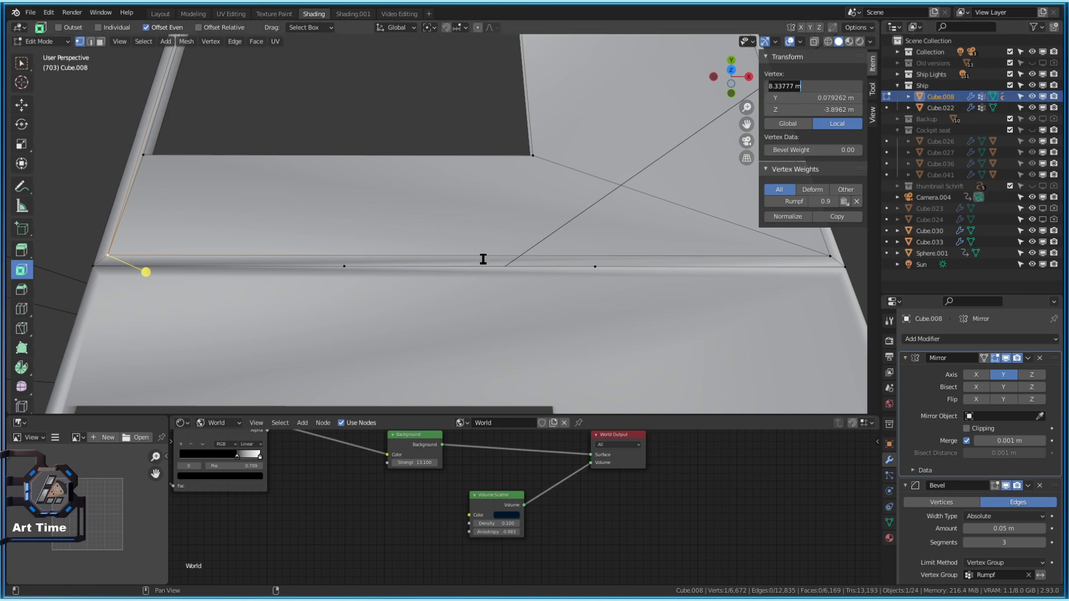
{"action": "key", "text": "Escape"}
{"action": "left_click", "coordinate": [345, 268]}
{"action": "left_click", "coordinate": [814, 85]}
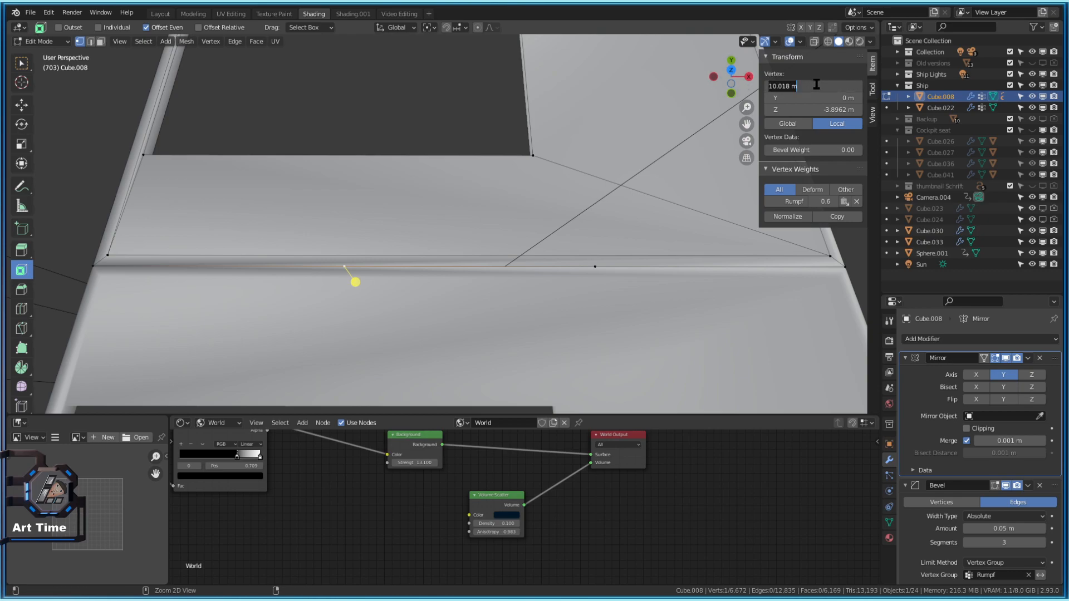
{"action": "key", "text": "ctrl+v"}
{"action": "key", "text": "Return"}
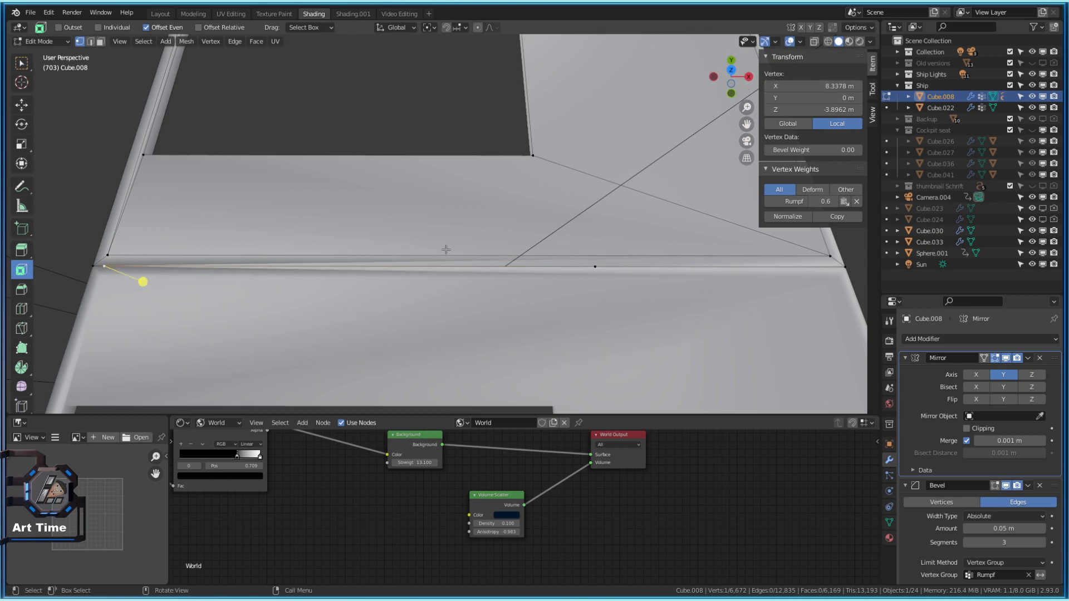
- Try to transfer the X coordinate of the high-X inset corner vertex to the remaining new seam vertex
{"action": "middle_click_drag", "start_coordinate": [645, 275], "coordinate": [613, 269], "text": "shift"}
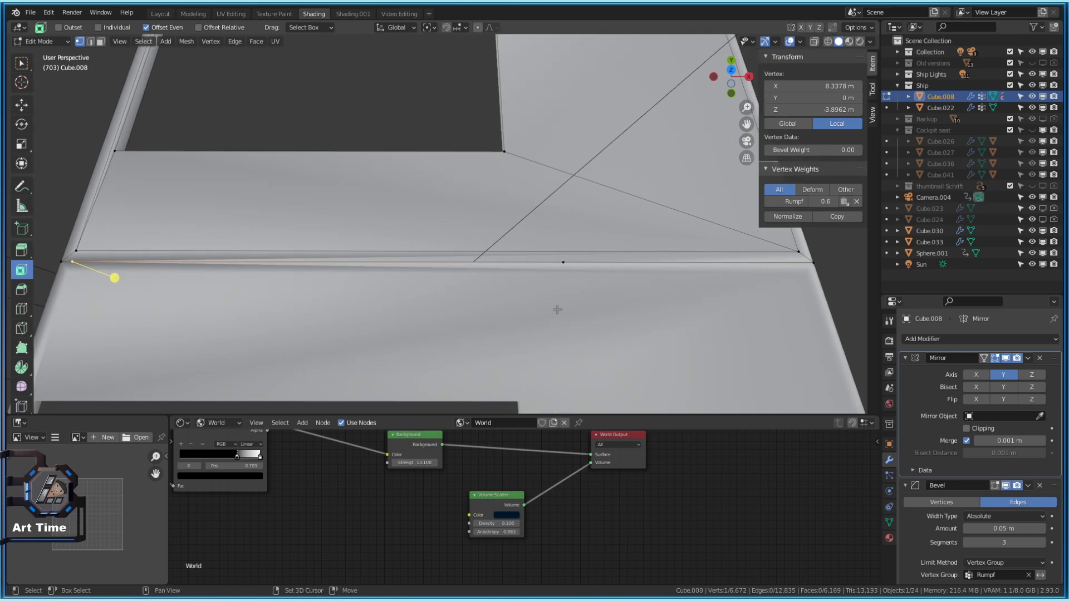
{"action": "middle_click_drag", "start_coordinate": [561, 311], "coordinate": [525, 308], "text": "shift"}
{"action": "left_click", "coordinate": [528, 259]}
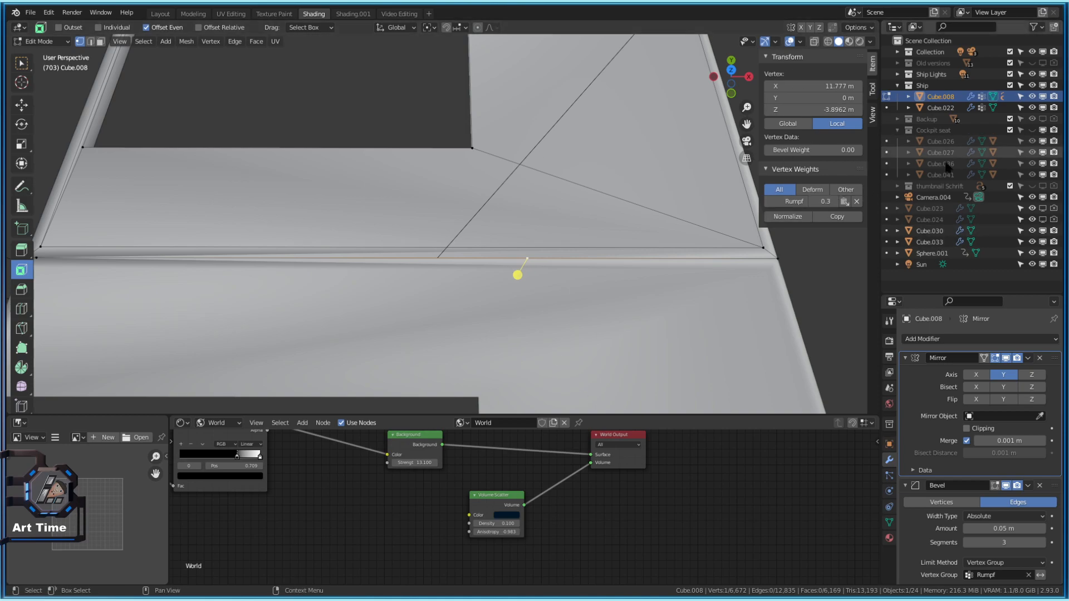
{"action": "left_click", "coordinate": [762, 249]}
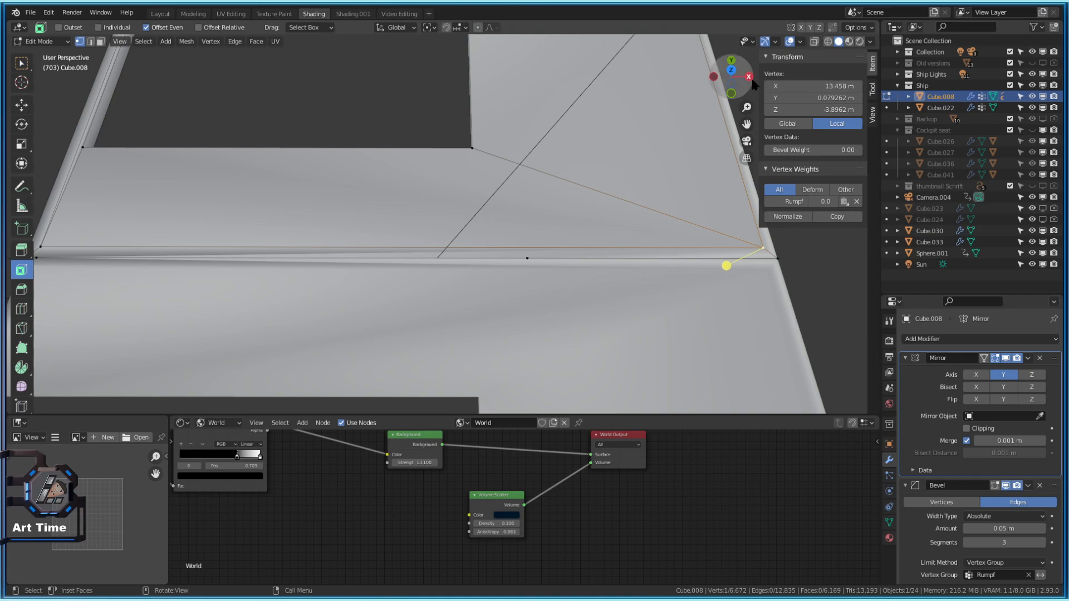
{"action": "left_click", "coordinate": [839, 84]}
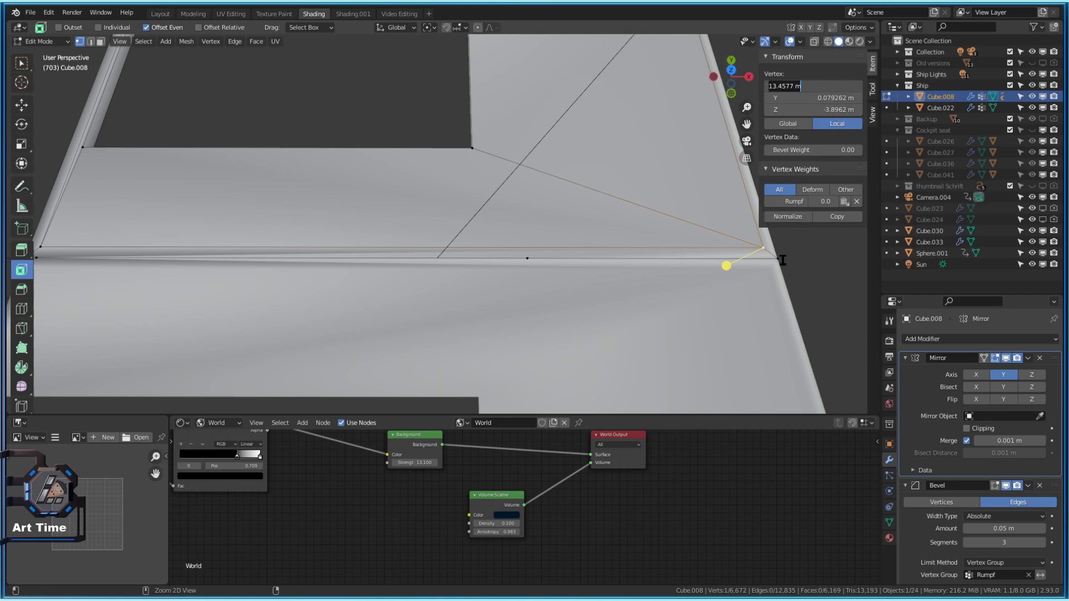
{"action": "key", "text": "Return"}
{"action": "left_click", "coordinate": [527, 258]}
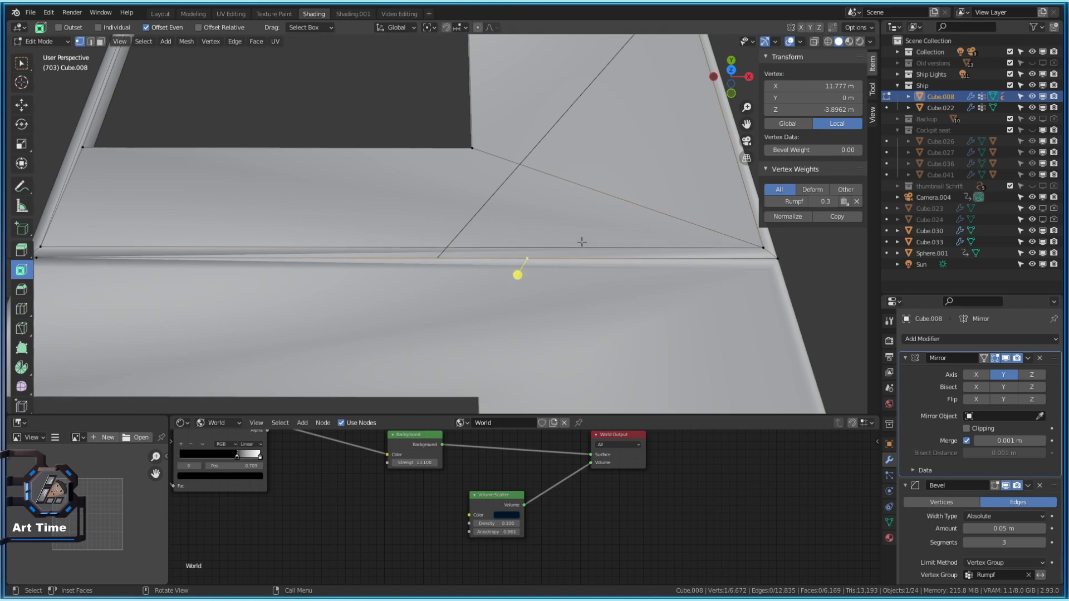
{"action": "middle_click_drag", "start_coordinate": [671, 335], "coordinate": [627, 345], "text": "shift"}
{"action": "left_click", "coordinate": [813, 86]}
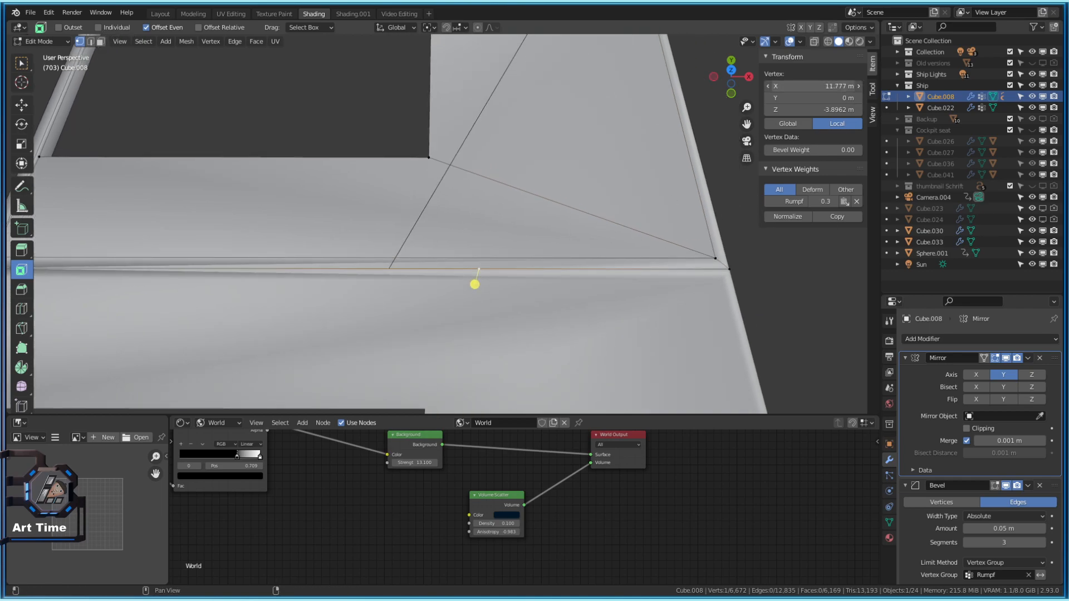
{"action": "key", "text": "Return"}
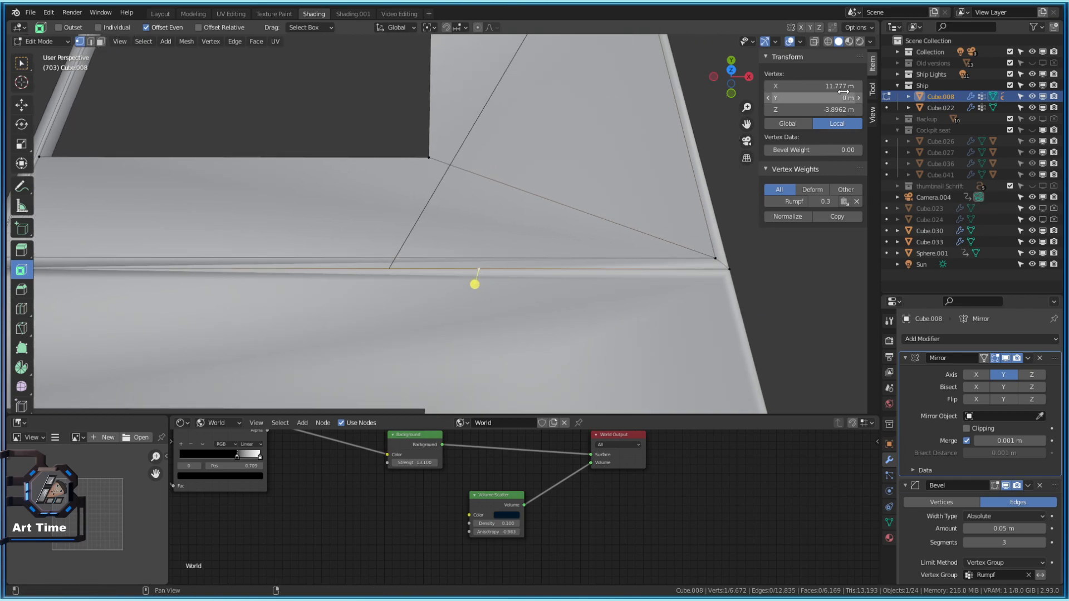
- Copy the high-X inset corner vertex's X coordinate again and set the remaining seam vertex's X to 13.458 m
{"action": "left_click", "coordinate": [716, 259]}
{"action": "left_click", "coordinate": [829, 84]}
{"action": "left_click", "coordinate": [590, 379]}
{"action": "left_click", "coordinate": [475, 269]}
{"action": "left_click", "coordinate": [833, 87]}
{"action": "type", "text": "13.458 m"}
{"action": "key", "text": "Return"}
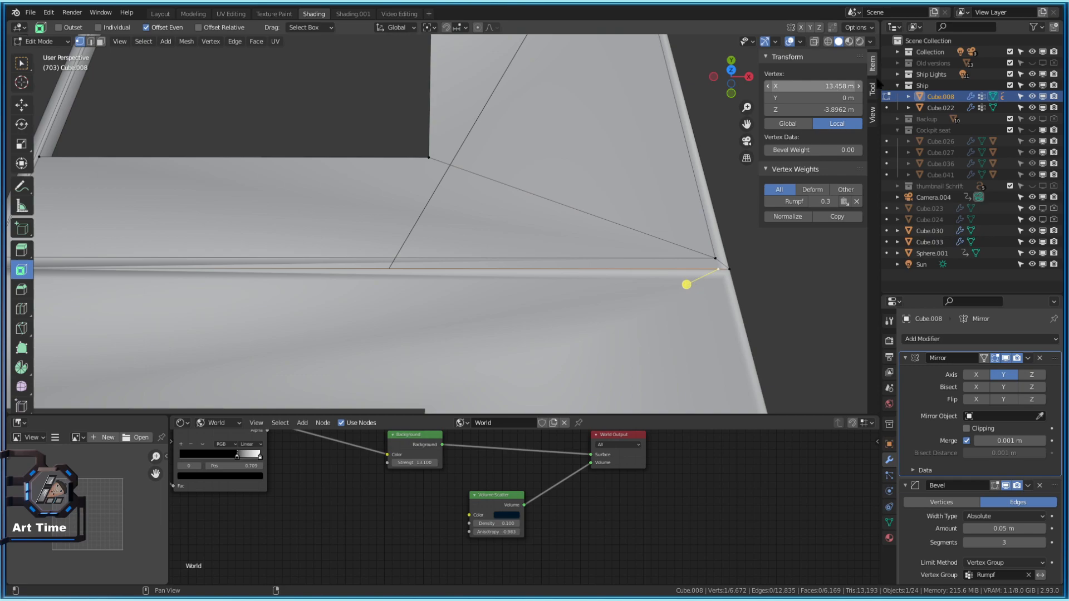
- Delete only the face of the narrow floor strip along the mirror seam, and undo the deletion
{"action": "key", "text": "3"}
{"action": "left_click", "coordinate": [561, 265]}
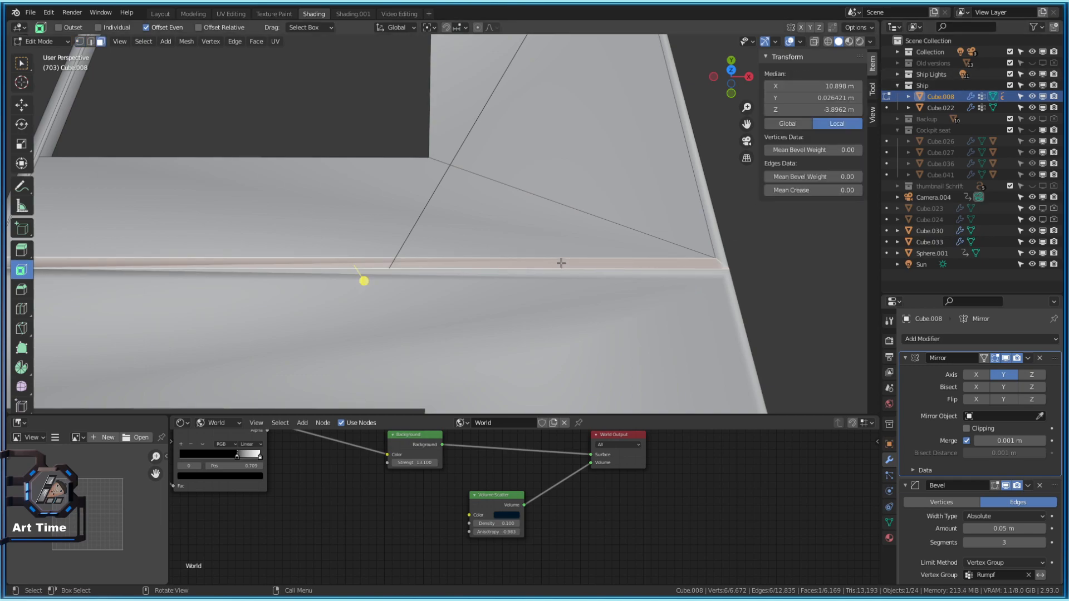
{"action": "key", "text": "x"}
{"action": "left_click", "coordinate": [528, 270]}
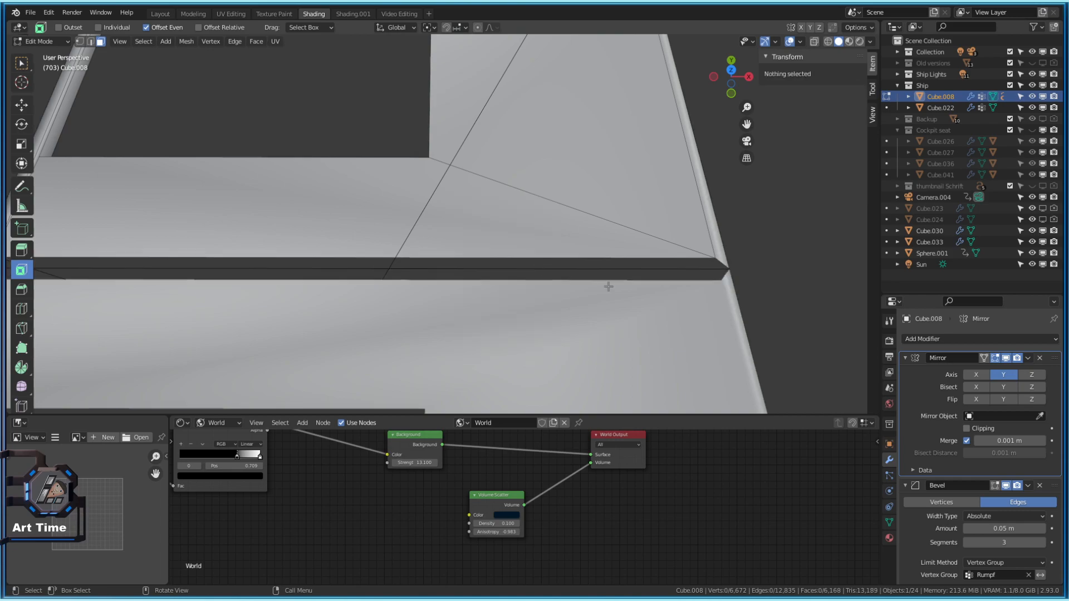
{"action": "left_click", "coordinate": [718, 262]}
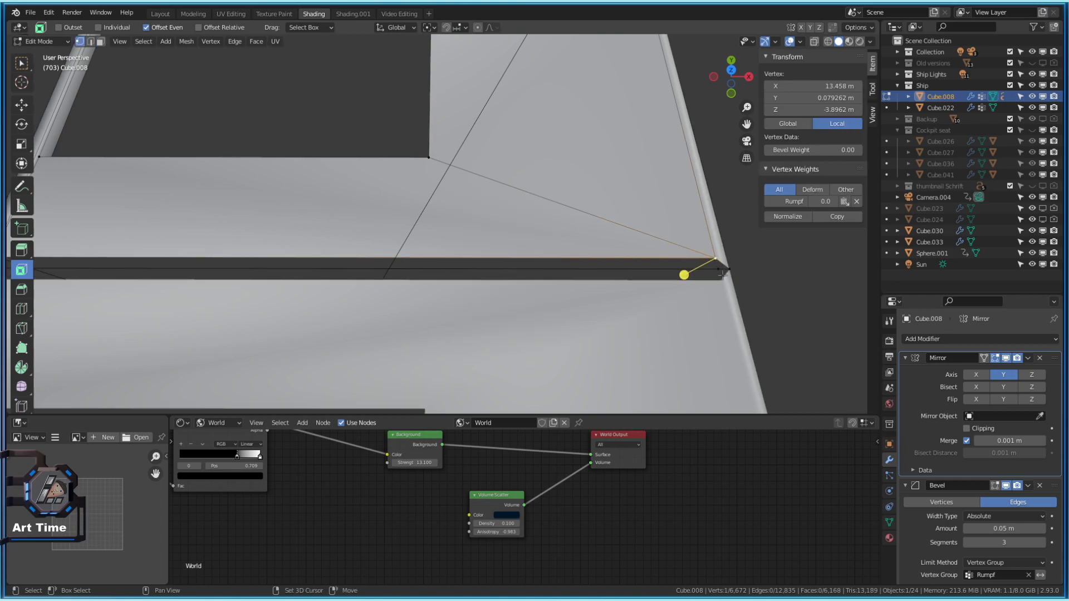
{"action": "key", "text": "3"}
{"action": "key", "text": "ctrl+z"}
- Try deleting the narrow seam strip with the Faces option, and undo it
{"action": "key", "text": "x"}
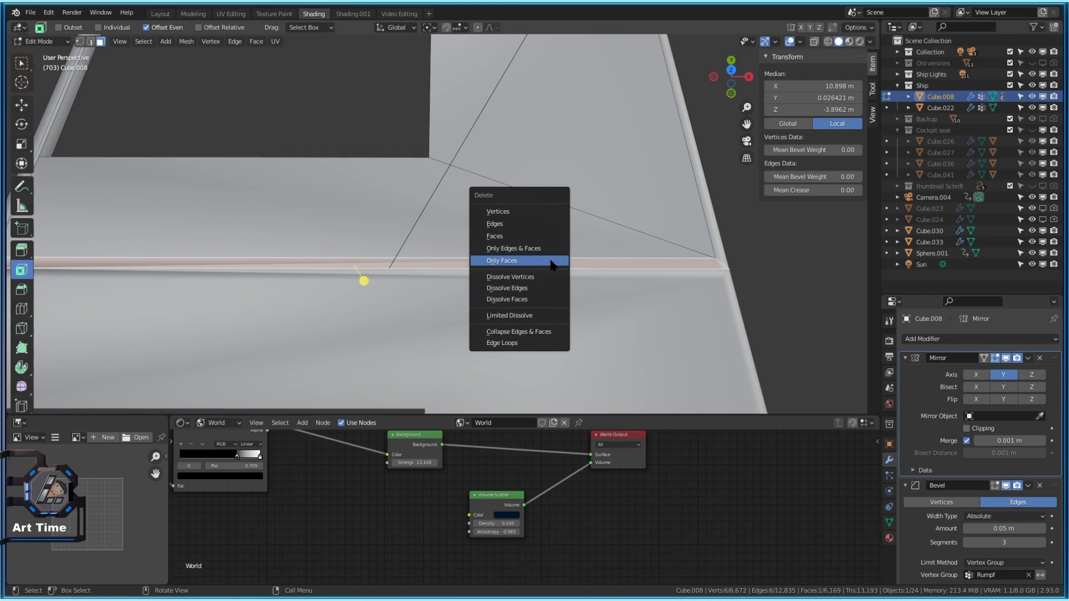
{"action": "left_click", "coordinate": [528, 238]}
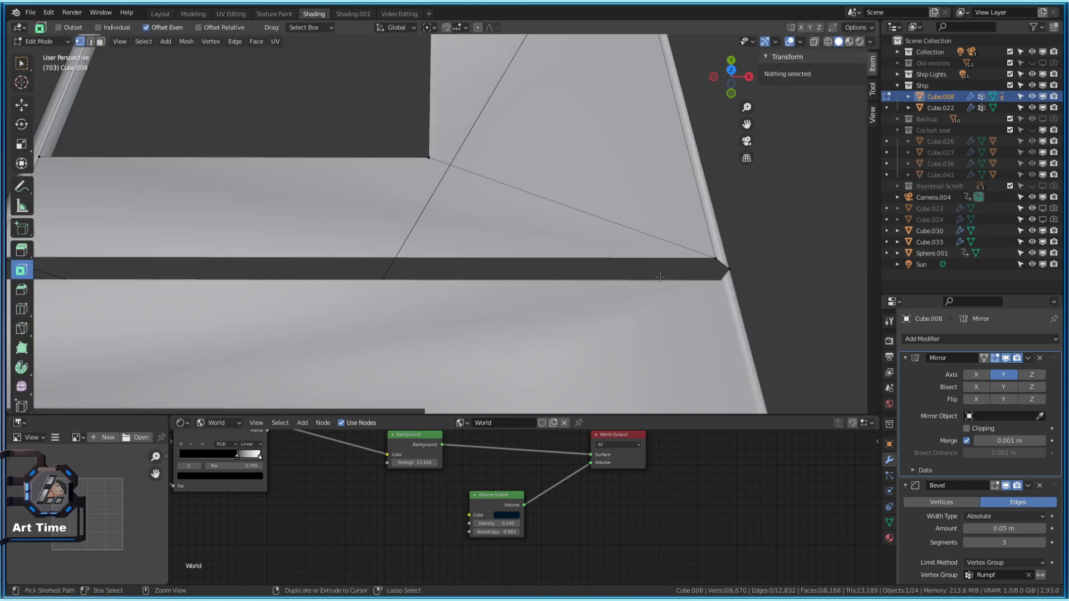
{"action": "key", "text": "ctrl+z"}
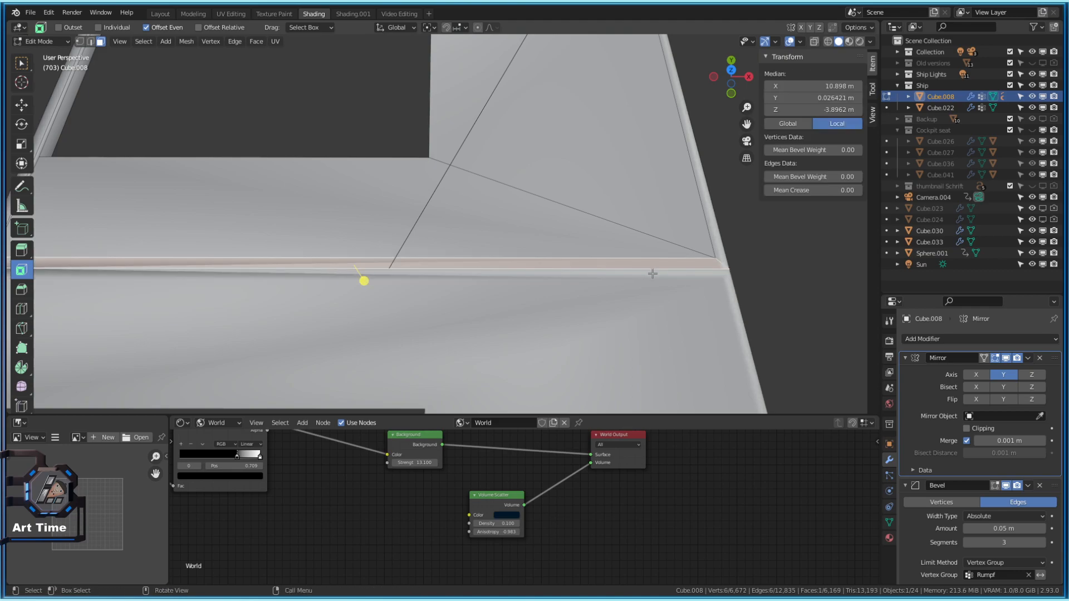
- Reselect the narrow face between the inset edge and the mirror seam and delete it with Only Faces
{"action": "key", "text": "2"}
{"action": "left_click", "coordinate": [694, 270]}
{"action": "key", "text": "1"}
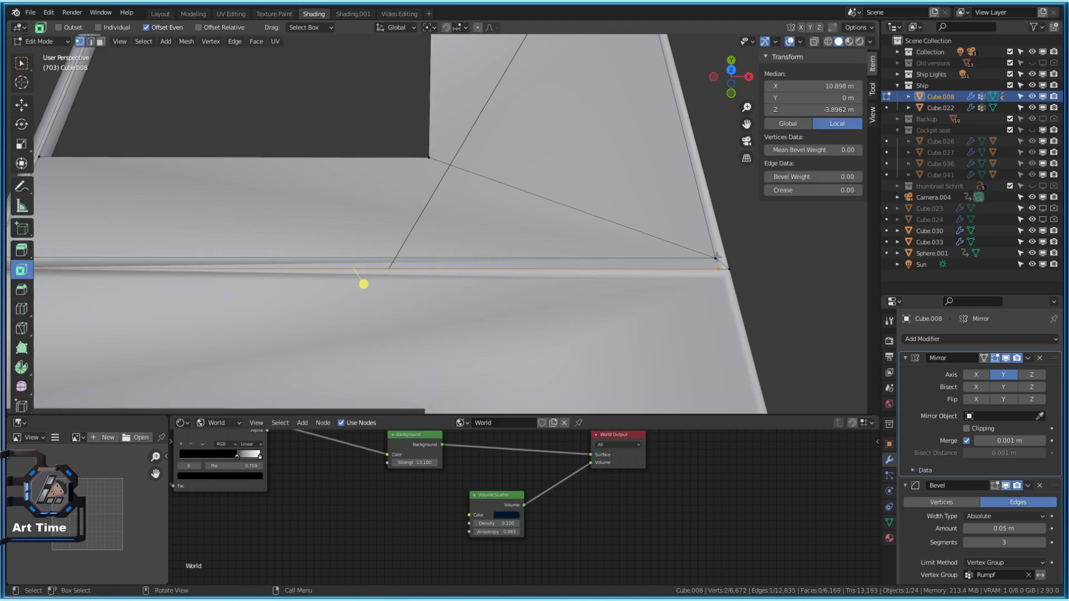
{"action": "left_click", "coordinate": [717, 257]}
{"action": "key", "text": "3"}
{"action": "left_click", "coordinate": [671, 262]}
{"action": "key", "text": "x"}
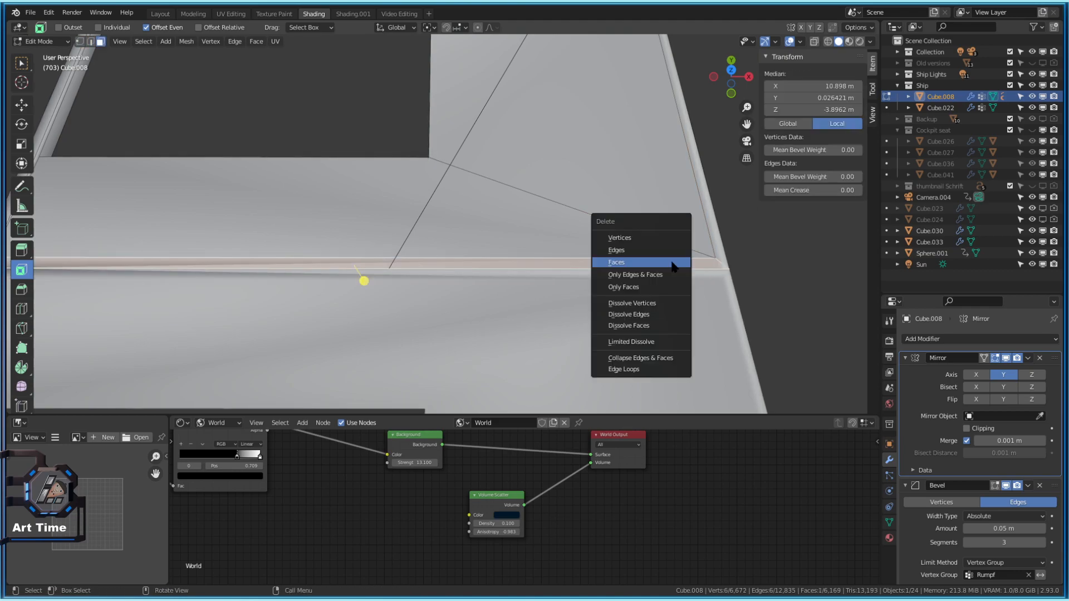
{"action": "key", "text": "x"}
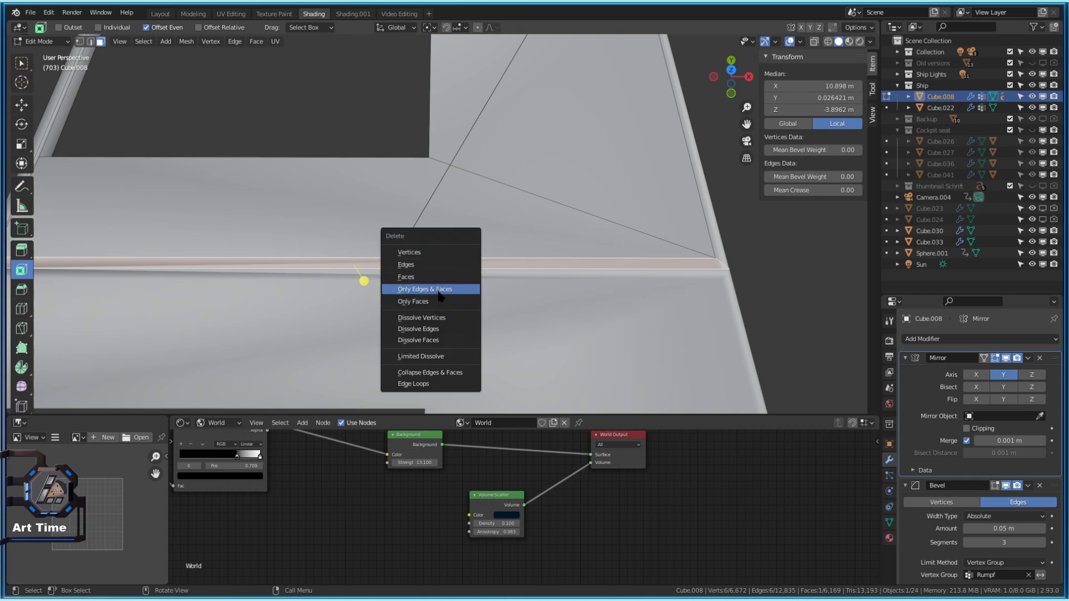
{"action": "left_click", "coordinate": [440, 301]}
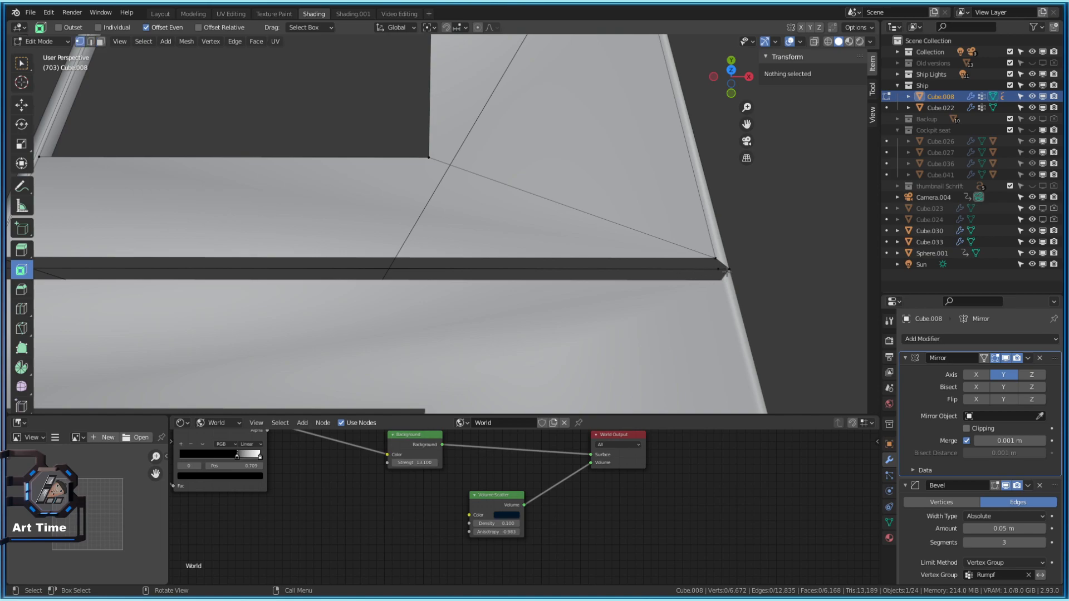
- Fill a triangular face between the inset corner and the two seam vertices at the high-X end
{"action": "left_click", "coordinate": [723, 276]}
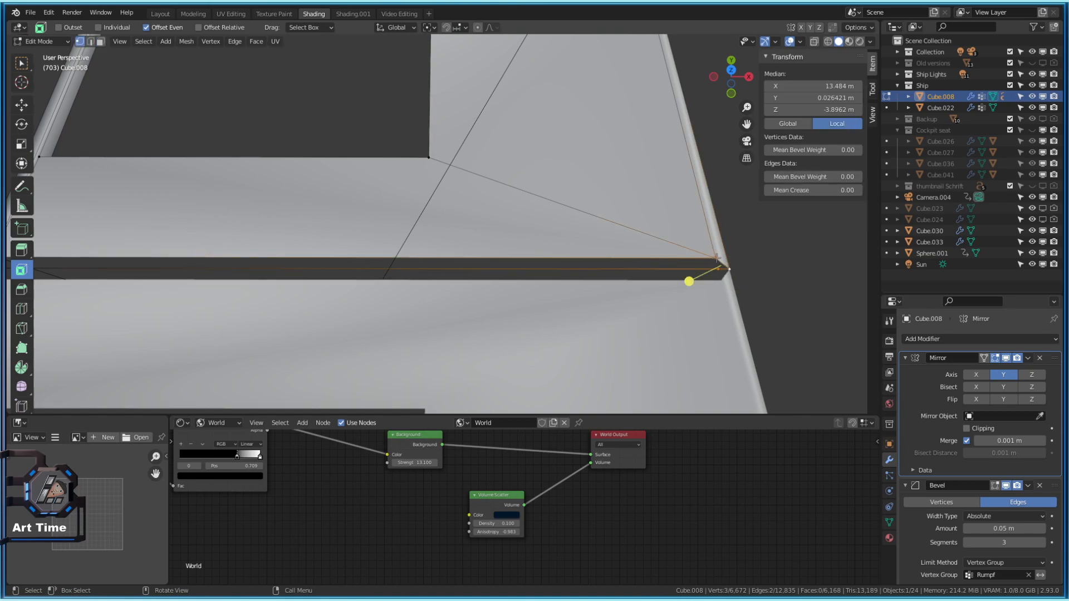
{"action": "key", "text": "f"}
{"action": "left_click", "coordinate": [715, 255], "text": "shift"}
{"action": "key", "text": "f"}
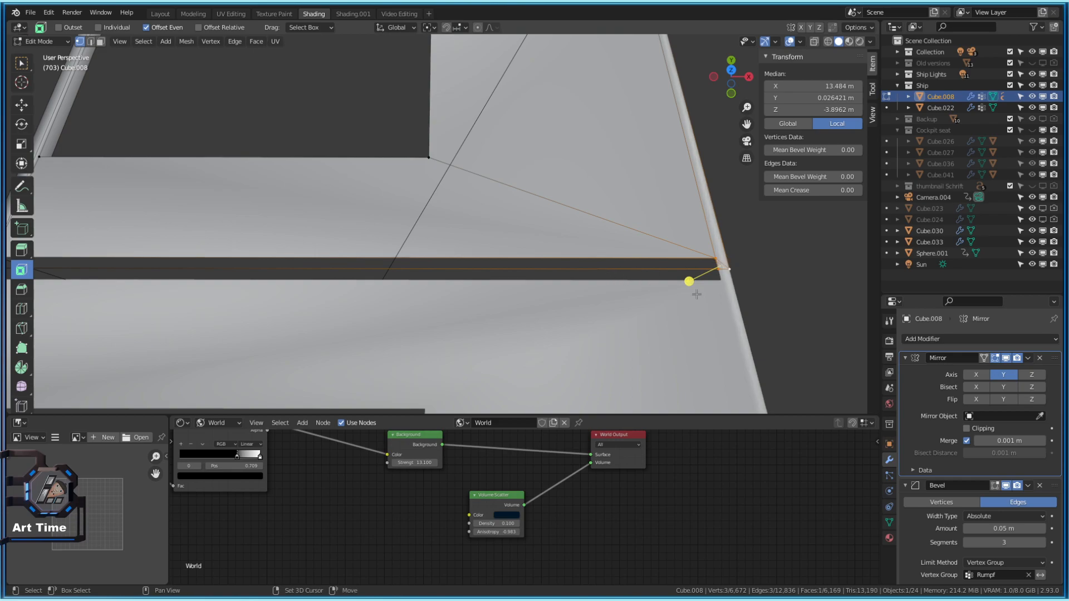
- Try filling a triangle between the three corner vertices at the seam's low-X end, and undo it
{"action": "key", "text": "shift+grave"}
{"action": "left_click", "coordinate": [382, 177]}
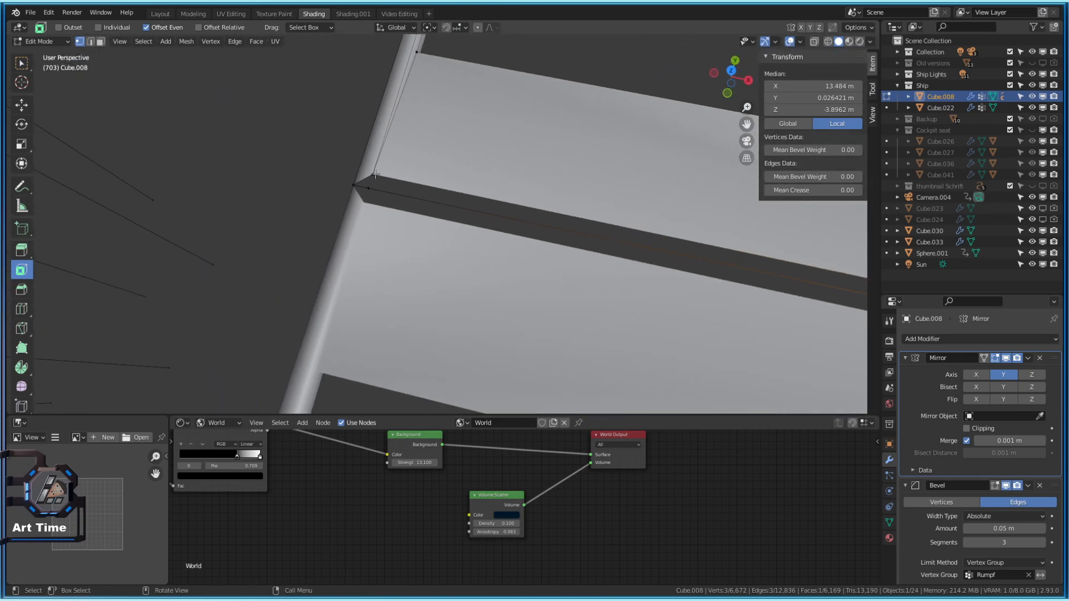
{"action": "left_click", "coordinate": [353, 186]}
{"action": "left_click", "coordinate": [368, 188], "text": "shift"}
{"action": "left_click", "coordinate": [372, 175], "text": "shift"}
{"action": "key", "text": "f"}
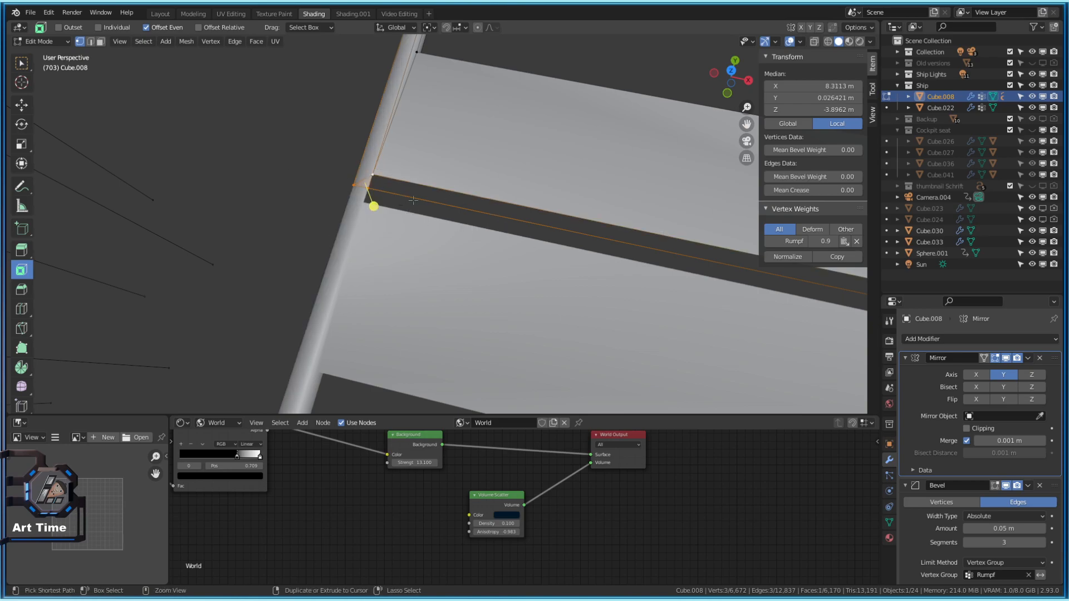
{"action": "key", "text": "ctrl+z"}
- Reselect the low-X corner vertices, fill them with a triangle again, and undo the fill and the selection
{"action": "left_click", "coordinate": [368, 185]}
{"action": "scroll", "coordinate": [375, 184], "scroll_direction": "up", "scroll_amount": 2}
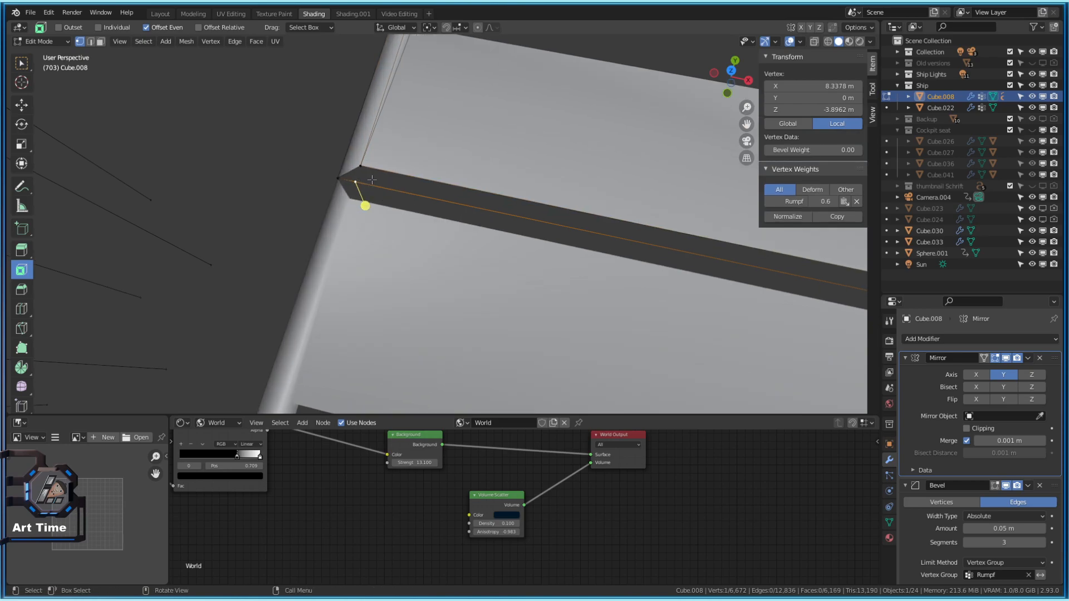
{"action": "middle_click_drag", "start_coordinate": [373, 181], "coordinate": [388, 234], "text": "shift"}
{"action": "left_click", "coordinate": [282, 212]}
{"action": "left_click", "coordinate": [367, 228], "text": "alt"}
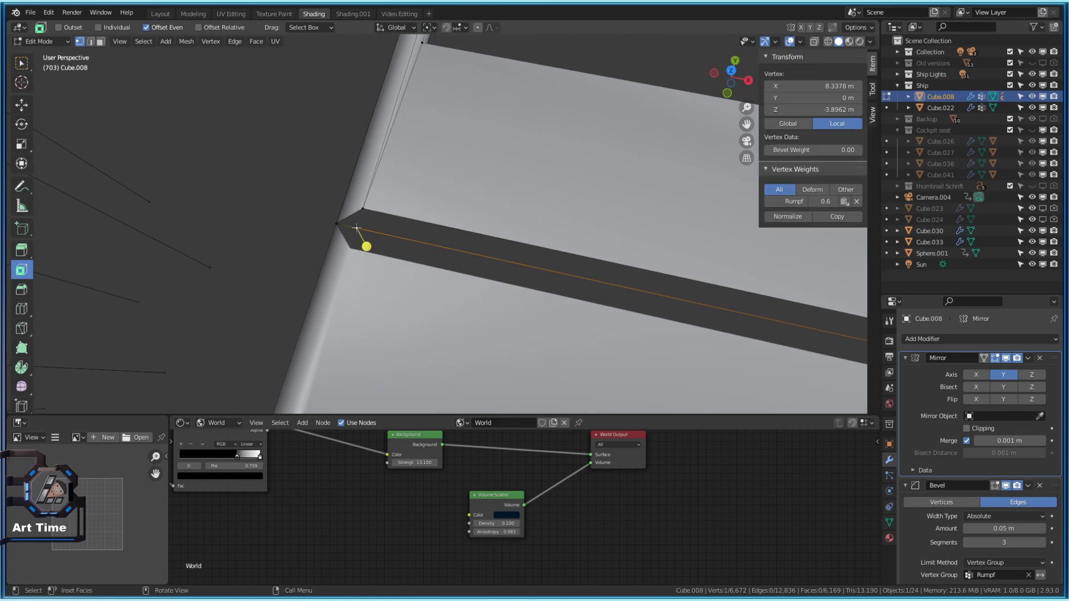
{"action": "left_click", "coordinate": [334, 222], "text": "alt"}
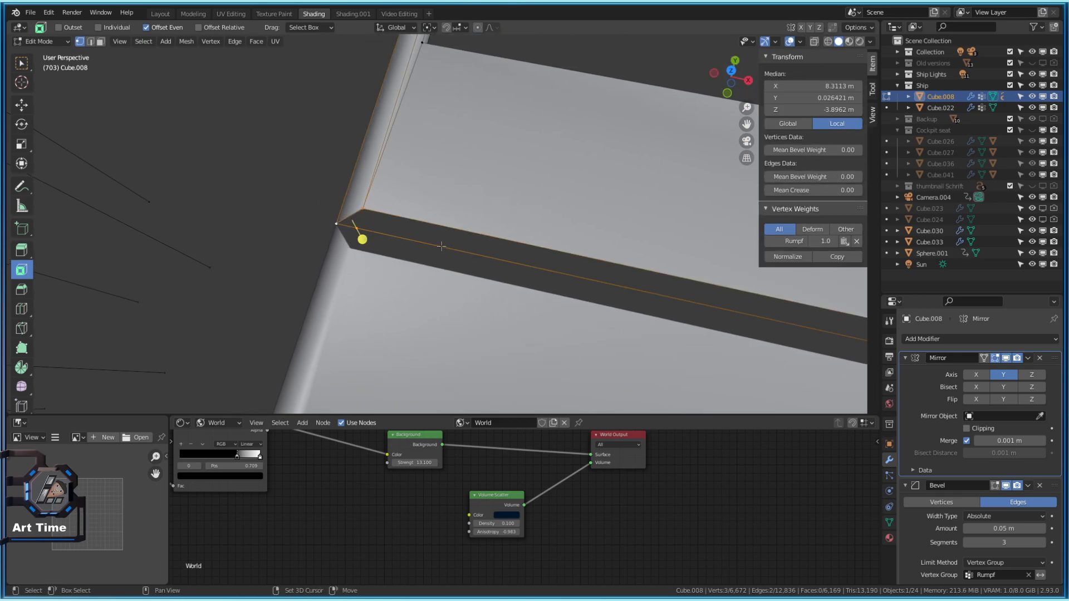
{"action": "key", "text": "f"}
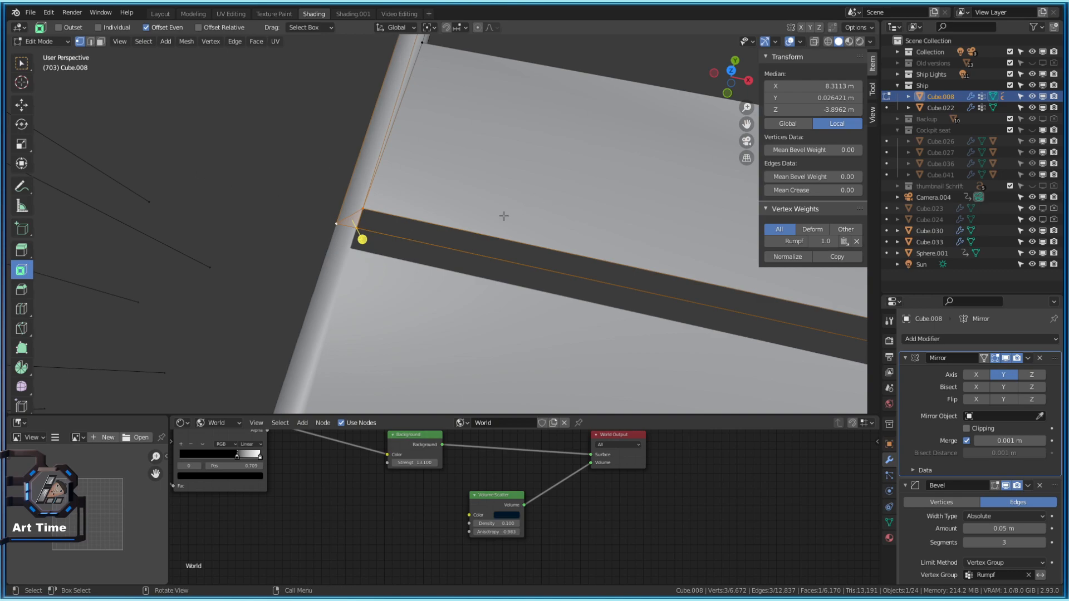
{"action": "middle_click_drag", "start_coordinate": [493, 220], "coordinate": [444, 225]}
{"action": "key", "text": "ctrl+z"}
{"action": "key", "text": "ctrl+z"}
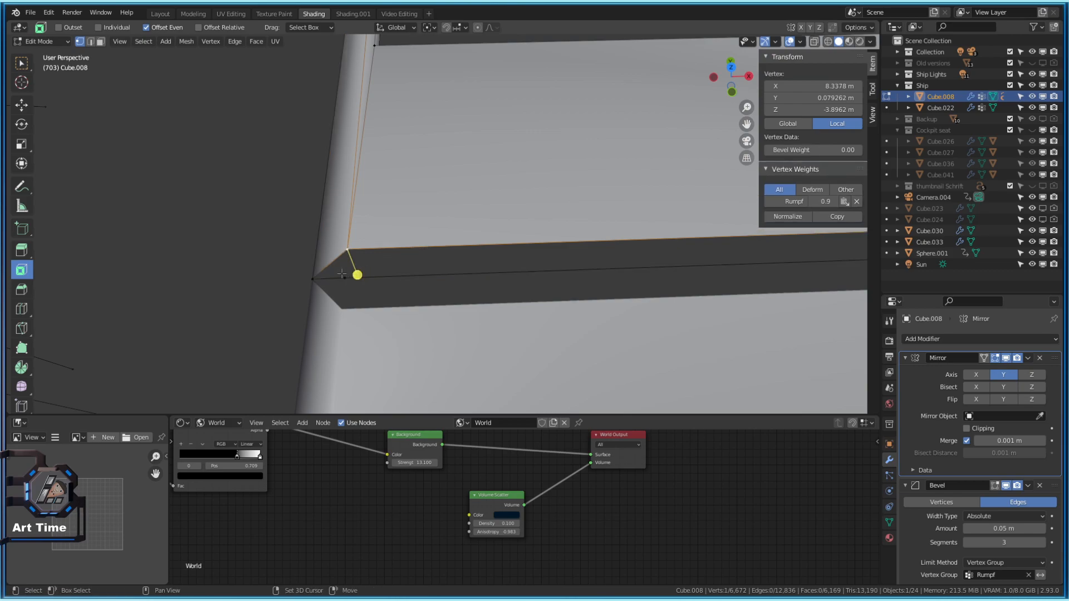
- Join the low-X inset corner to its aligned seam vertex with an edge, and fill the adjoining corner triangle
{"action": "key", "text": "f"}
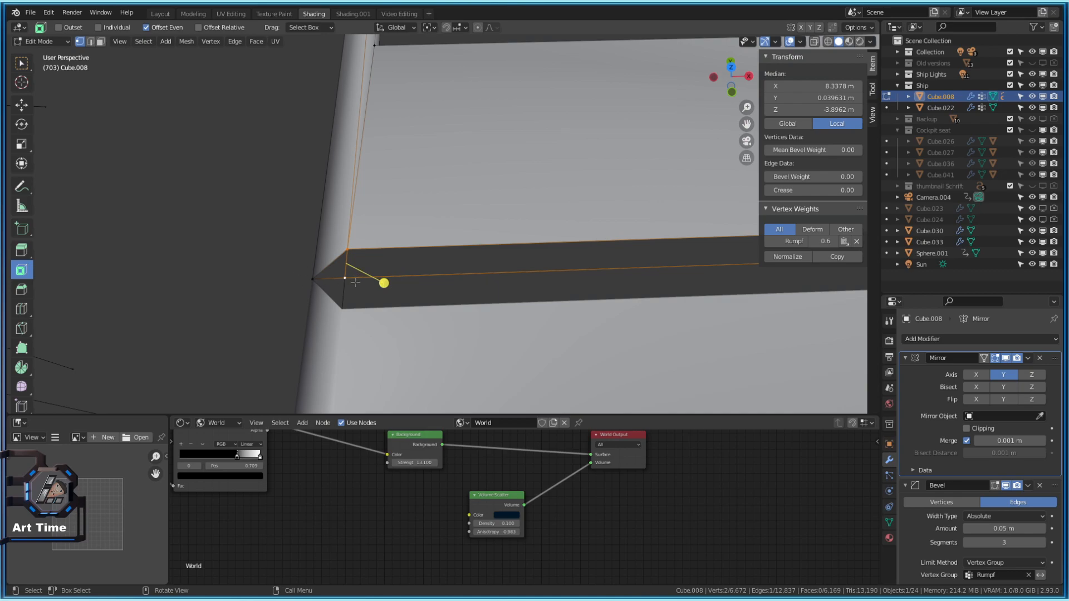
{"action": "left_click", "coordinate": [331, 275]}
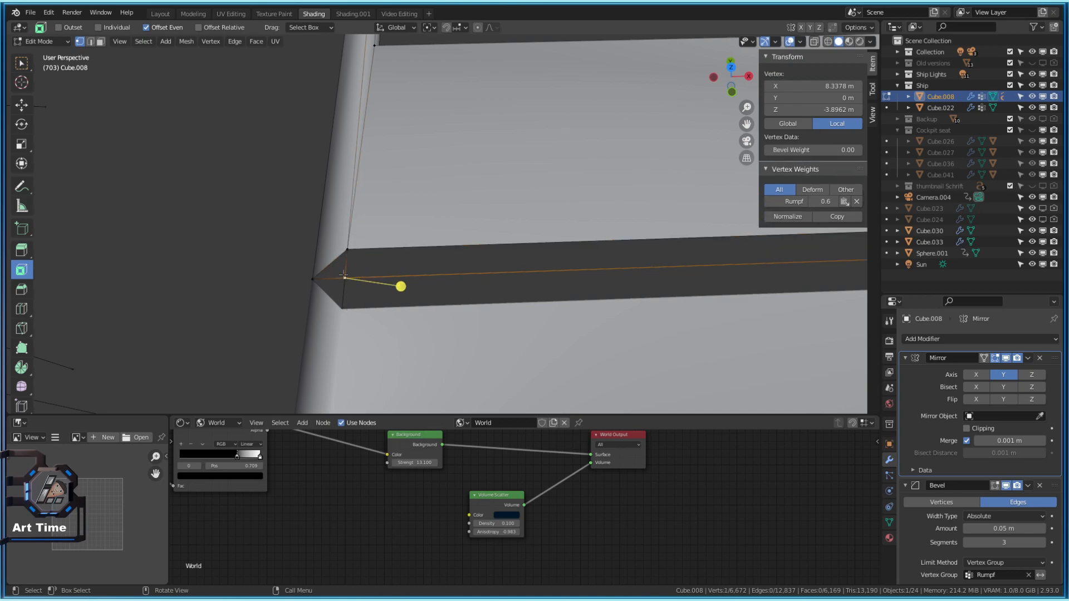
{"action": "left_click", "coordinate": [317, 282], "text": "shift"}
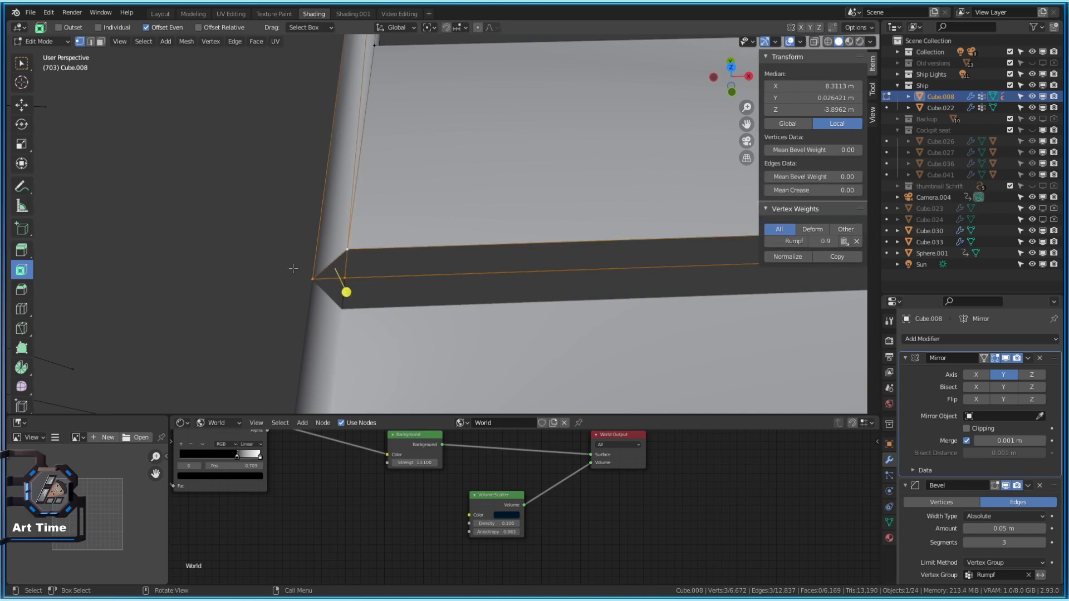
{"action": "key", "text": "f"}
- Select the inset corner and seam vertices bounding the remaining long gap and fill it with a face
{"action": "key", "text": "d"}
{"action": "key", "text": "s"}
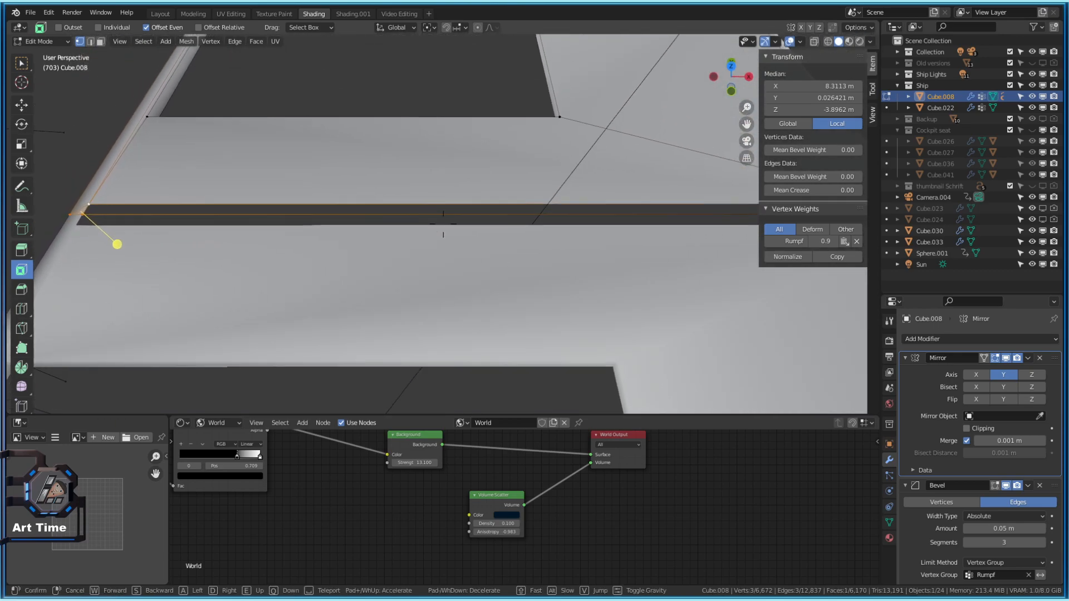
{"action": "left_click", "coordinate": [443, 224]}
{"action": "left_click", "coordinate": [230, 229]}
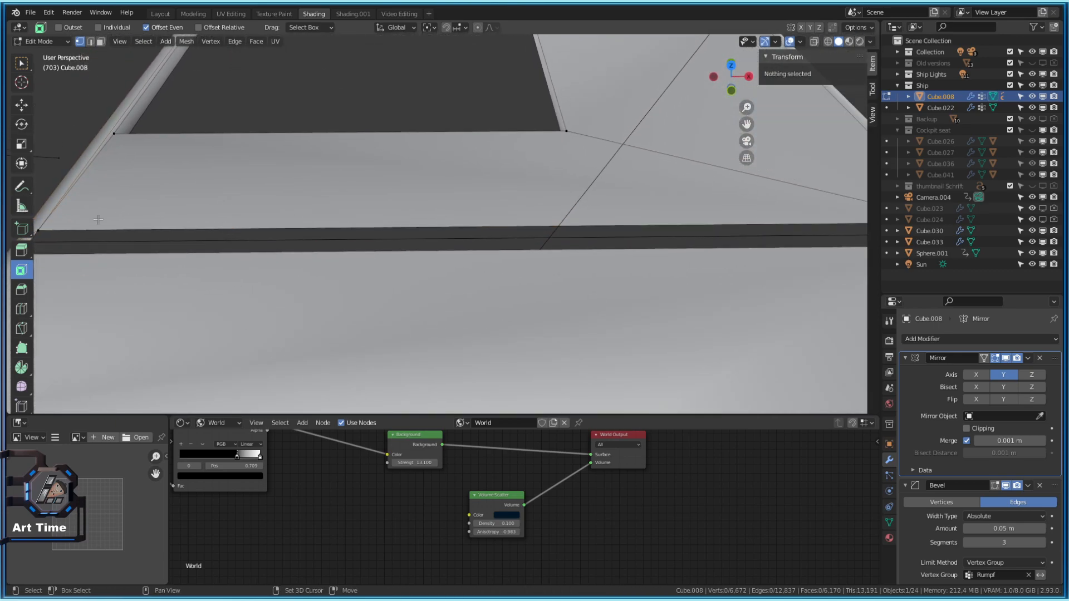
{"action": "middle_click_drag", "start_coordinate": [93, 218], "coordinate": [112, 223], "text": "shift"}
{"action": "left_click", "coordinate": [57, 232]}
{"action": "left_click", "coordinate": [49, 248], "text": "shift"}
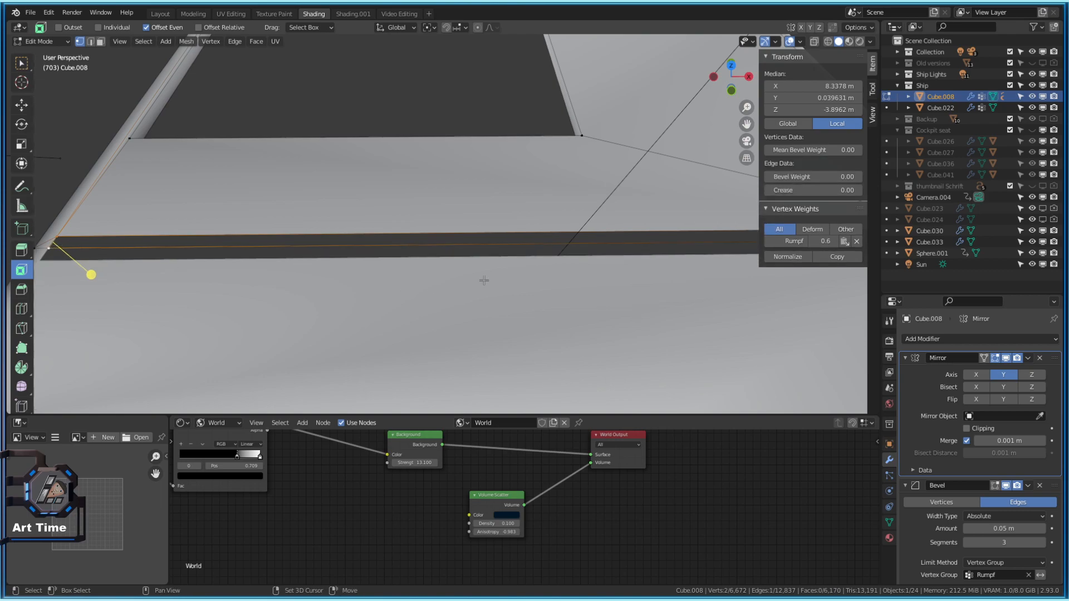
{"action": "middle_click_drag", "start_coordinate": [483, 281], "coordinate": [371, 296], "text": "shift"}
{"action": "middle_click_drag", "start_coordinate": [471, 299], "coordinate": [381, 318], "text": "shift"}
- Leave mesh editing and inspect the shading of the repaired cockpit floor from a distance and up close
{"action": "key", "text": "Tab"}
{"action": "key", "text": "shift+grave"}
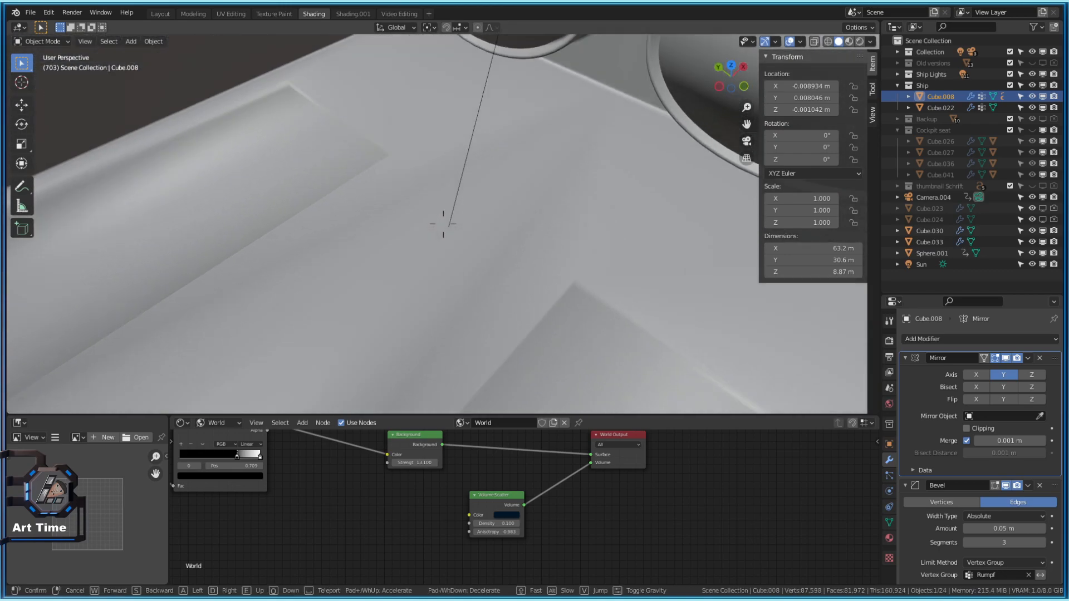
{"action": "key", "text": "s"}
{"action": "key", "text": "w"}
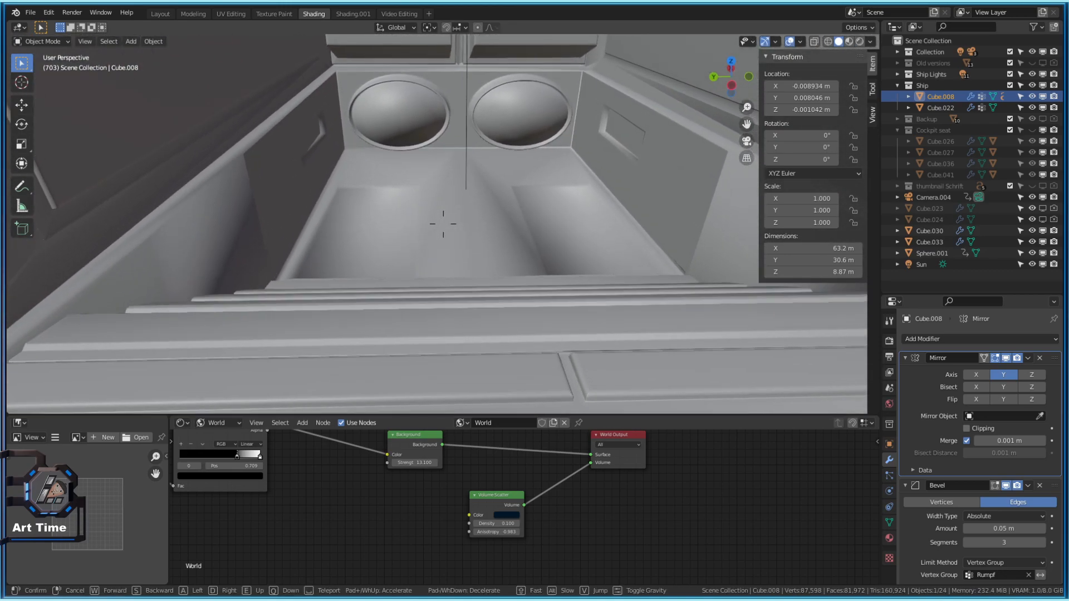
{"action": "left_click", "coordinate": [443, 223]}
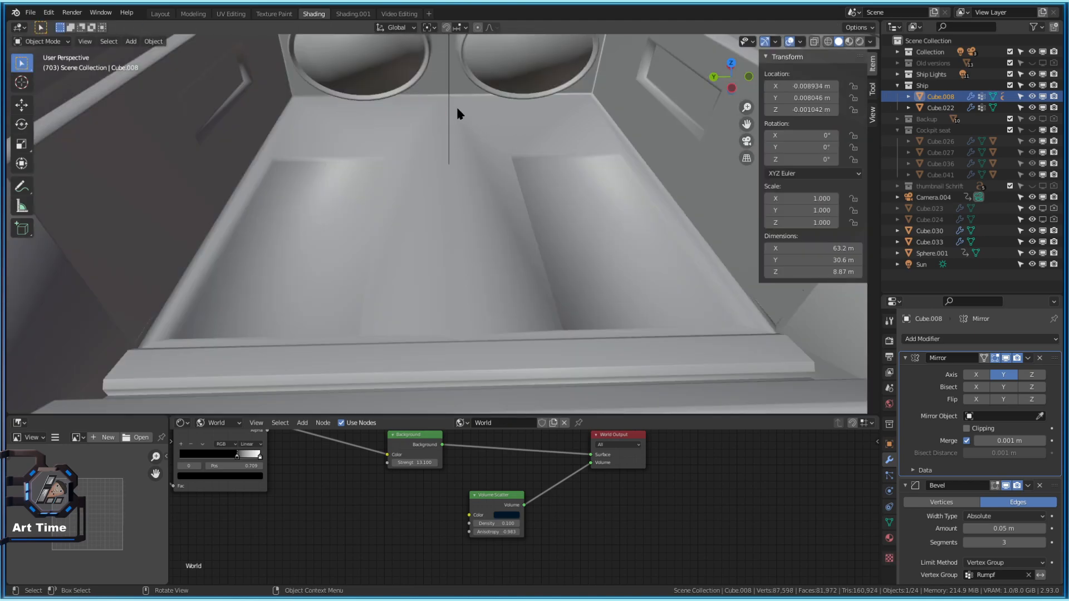
{"action": "mouse_move", "coordinate": [473, 155]}
{"action": "middle_mouse_down"}
{"action": "mouse_move", "coordinate": [481, 128]}
{"action": "mouse_move", "coordinate": [468, 81]}
{"action": "mouse_move", "coordinate": [479, 146]}
{"action": "middle_mouse_up"}
{"action": "key", "text": "shift+grave"}
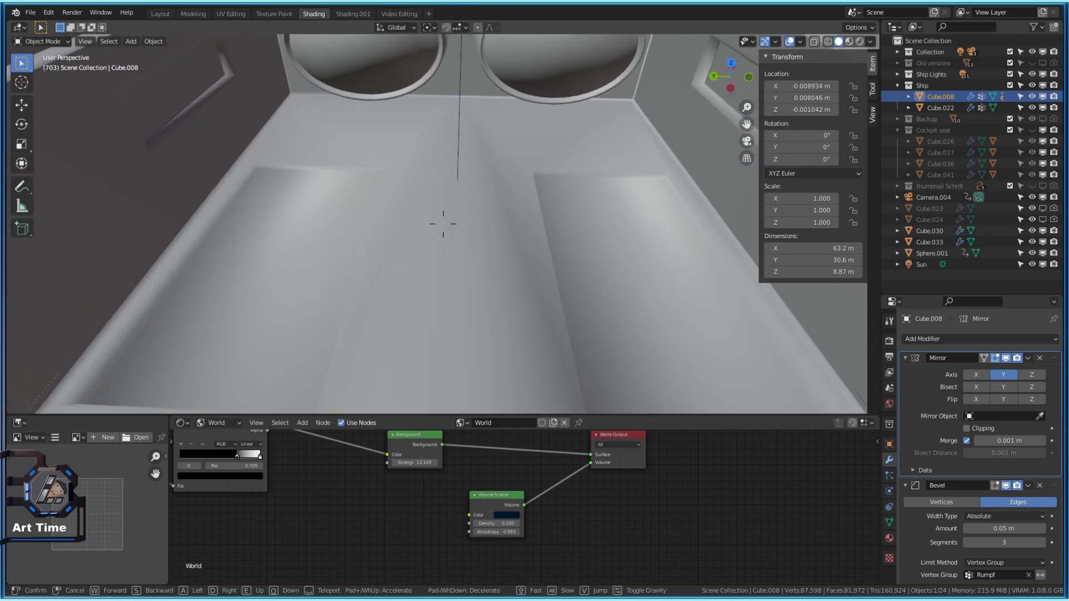
{"action": "left_click", "coordinate": [443, 224]}
- Switch the viewport to rendered shading and show the Cockpit seat collection in a wider cockpit view
{"action": "left_click", "coordinate": [860, 42]}
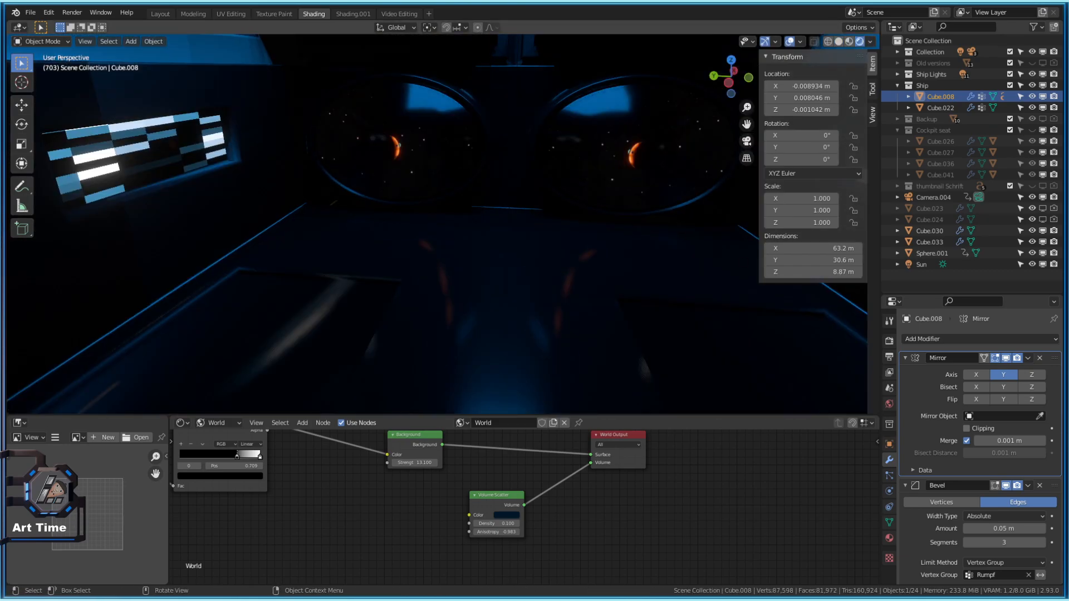
{"action": "key", "text": "shift+grave"}
{"action": "key", "text": "s"}
{"action": "left_click", "coordinate": [445, 230]}
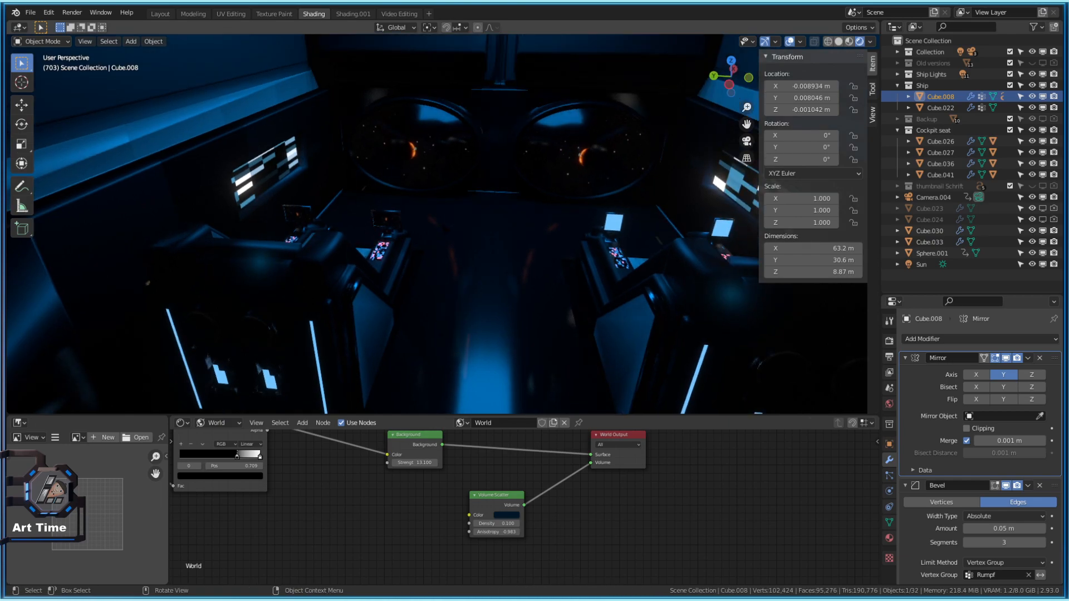
- Maximize the 3D viewport and fly from the cockpit windows through the corridor into the main hall to examine the rendered interior
{"action": "key", "text": "ctrl+space"}
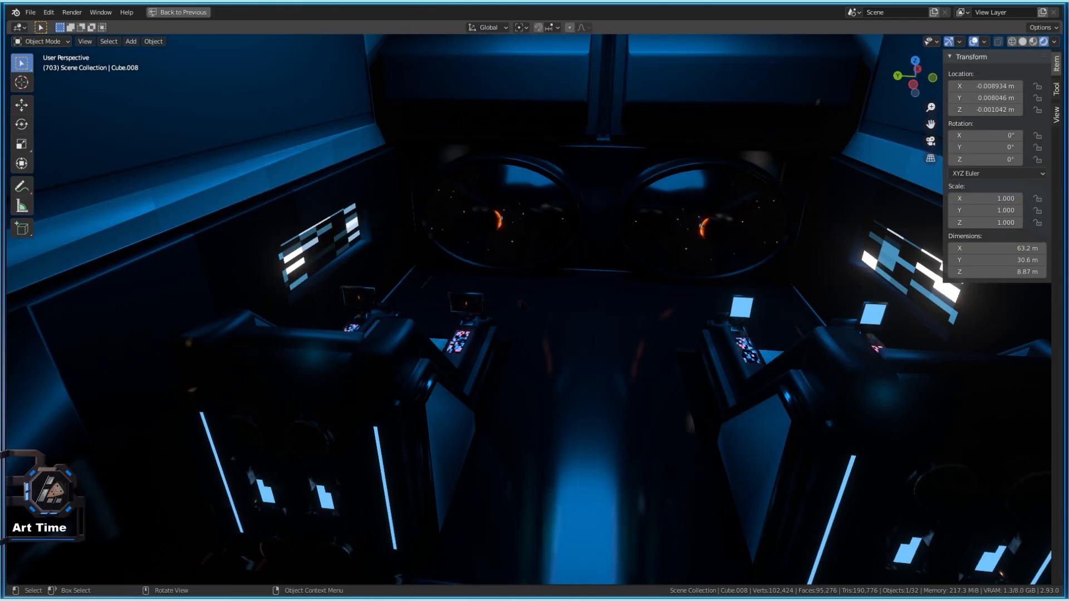
{"action": "key", "text": "shift+grave"}
{"action": "key", "text": "w"}
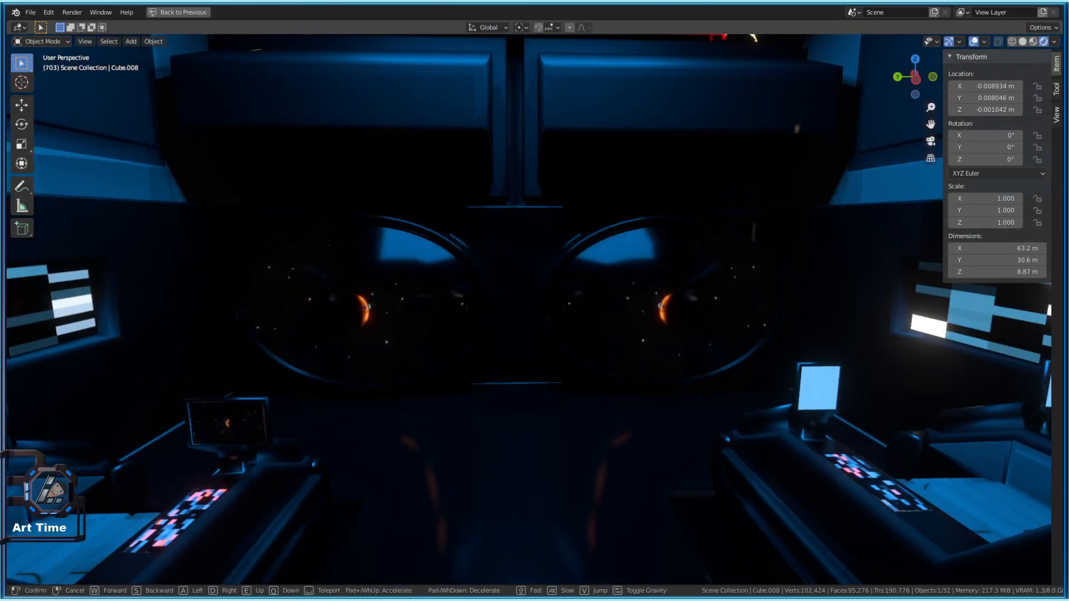
{"action": "key", "text": "w"}
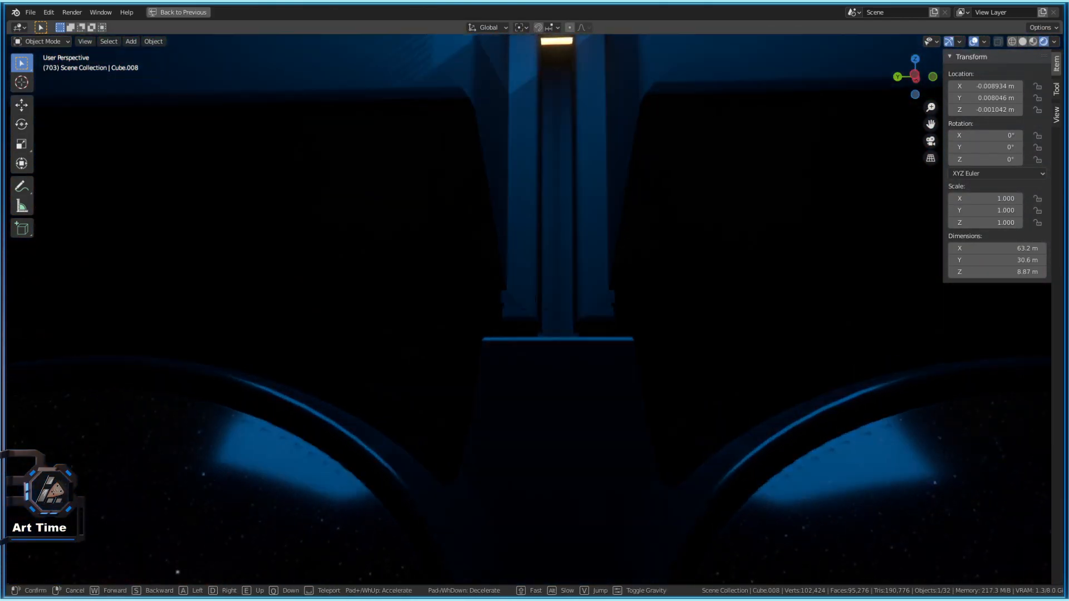
{"action": "key", "text": "d"}
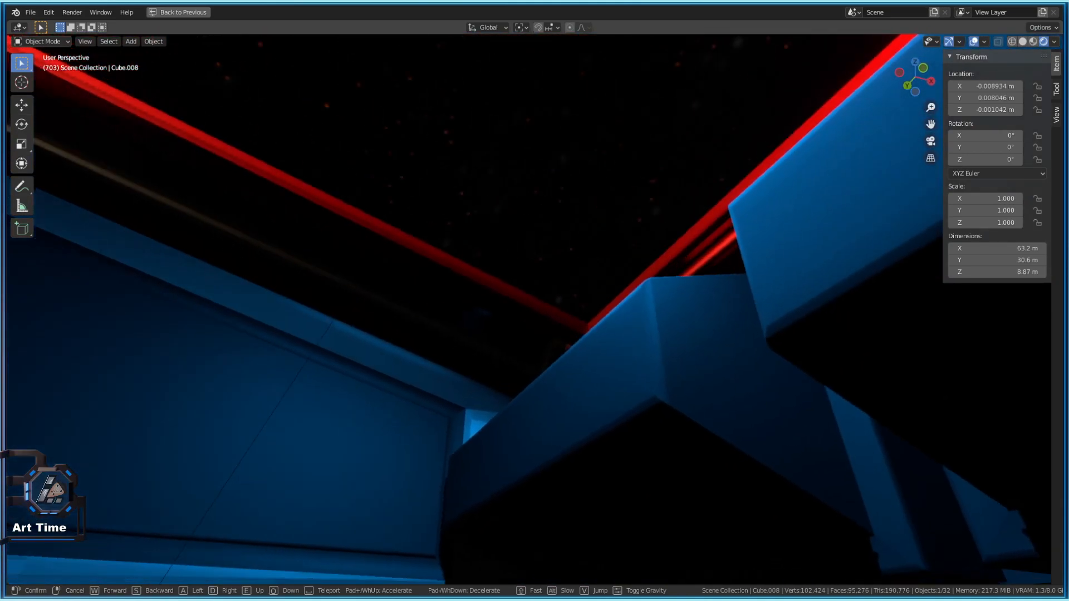
{"action": "key", "text": "w"}
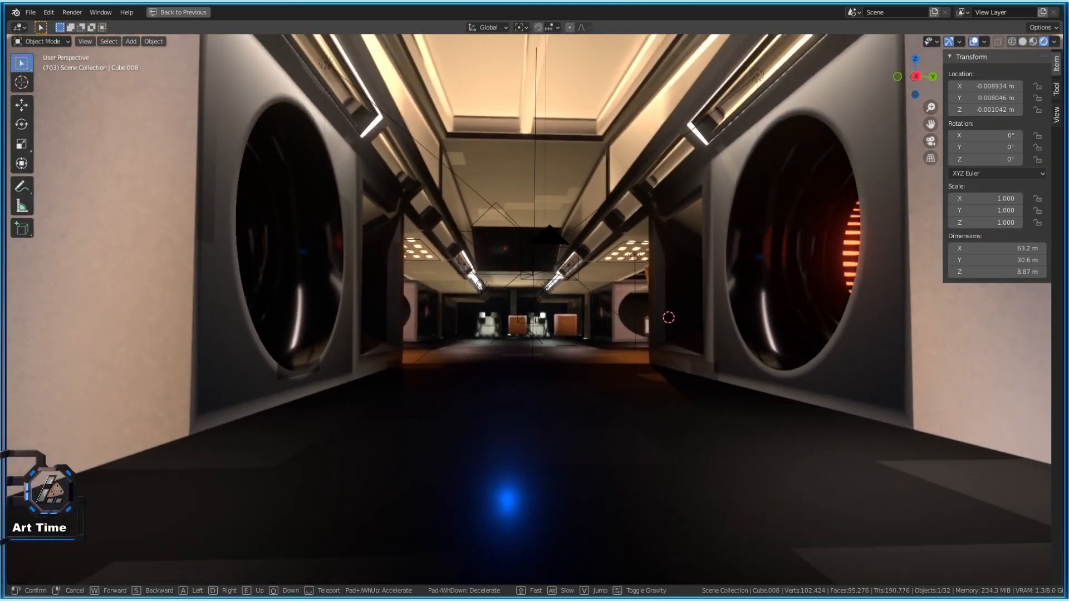
{"action": "key", "text": "w"}
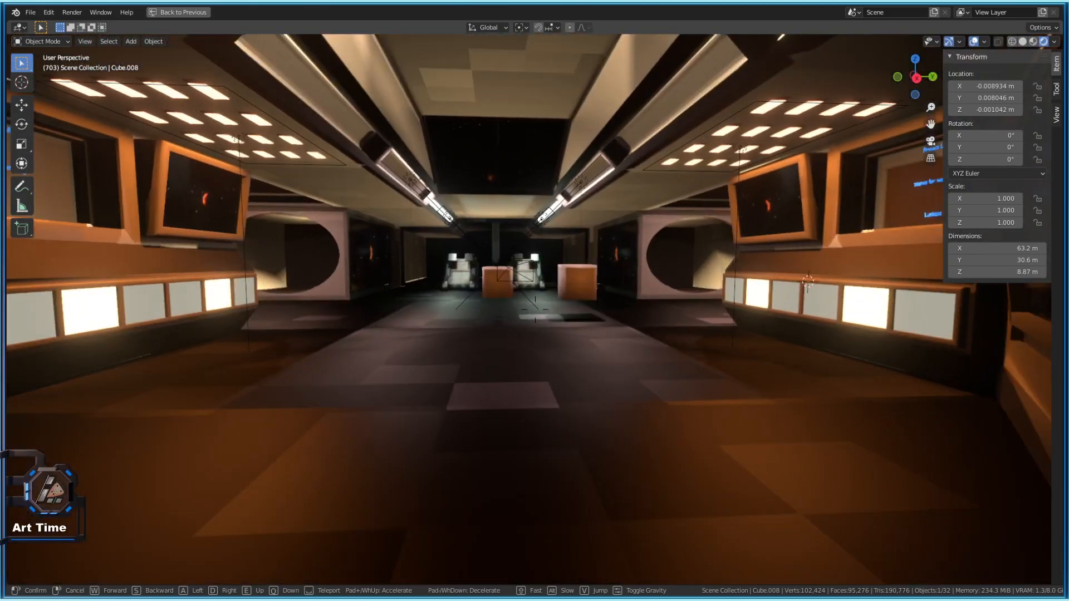
{"action": "key", "text": "w"}
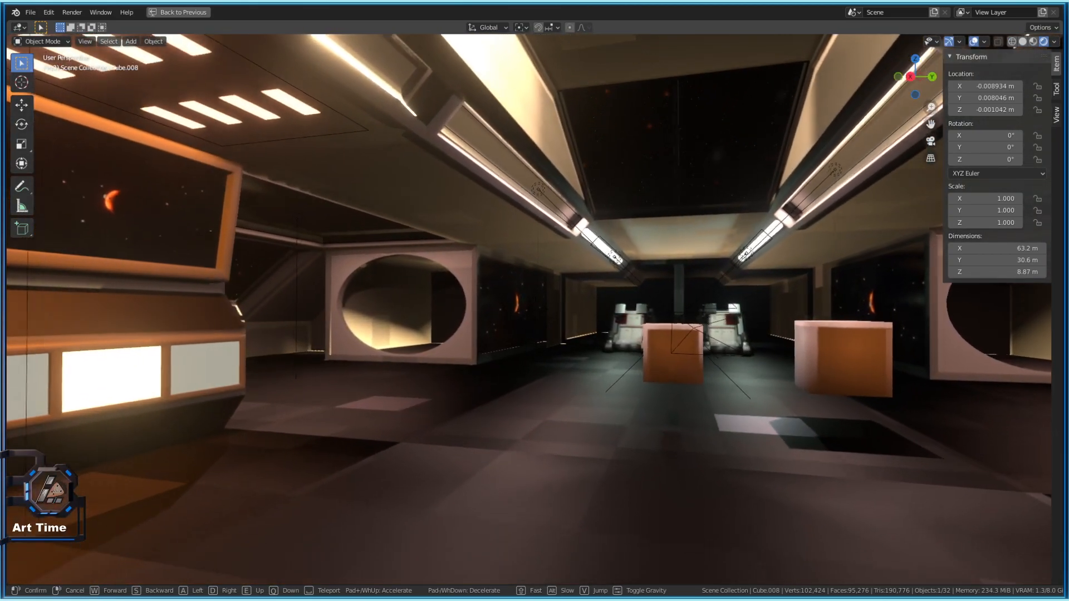
{"action": "key", "text": "w"}
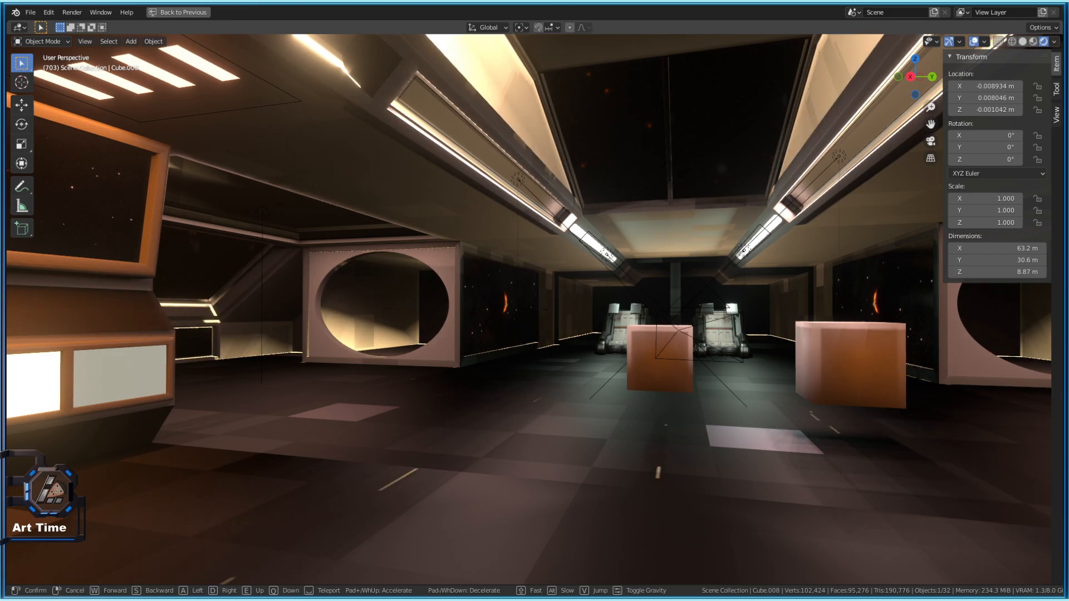
- Examine the hall's wall screens and the crates, and fly back along the corridor towards the cockpit
{"action": "key", "text": "w"}
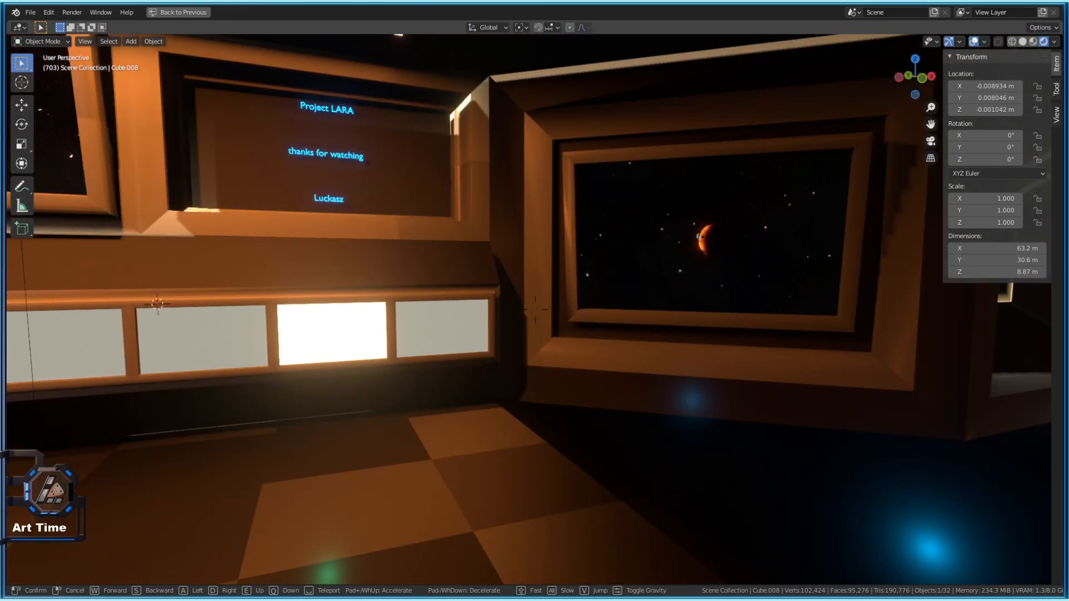
{"action": "key", "text": "w"}
{"action": "key", "text": "w"}
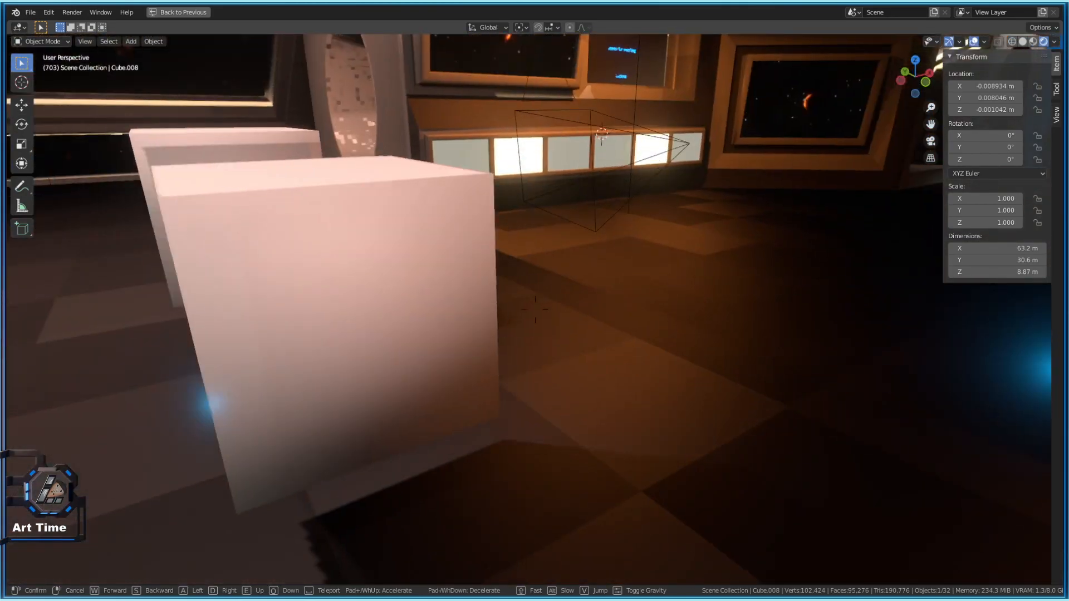
{"action": "key", "text": "w"}
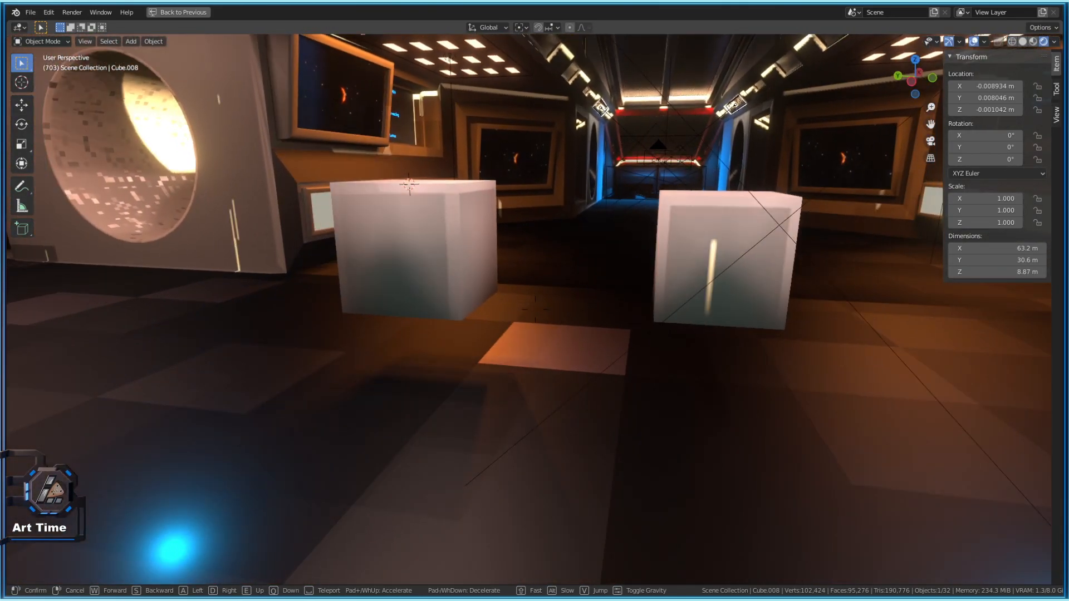
{"action": "key", "text": "w"}
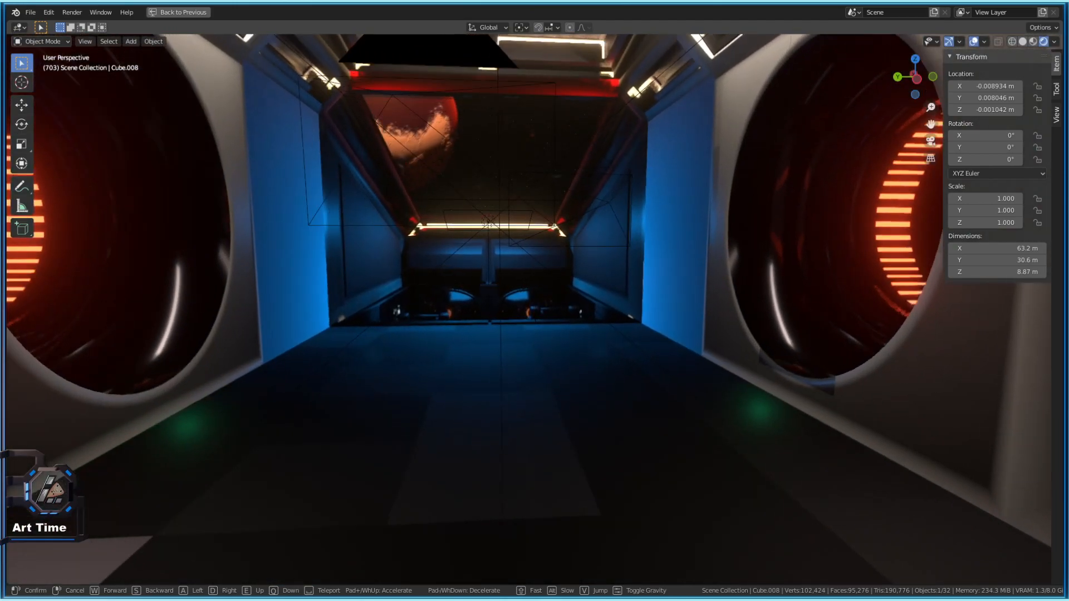
{"action": "key", "text": "w"}
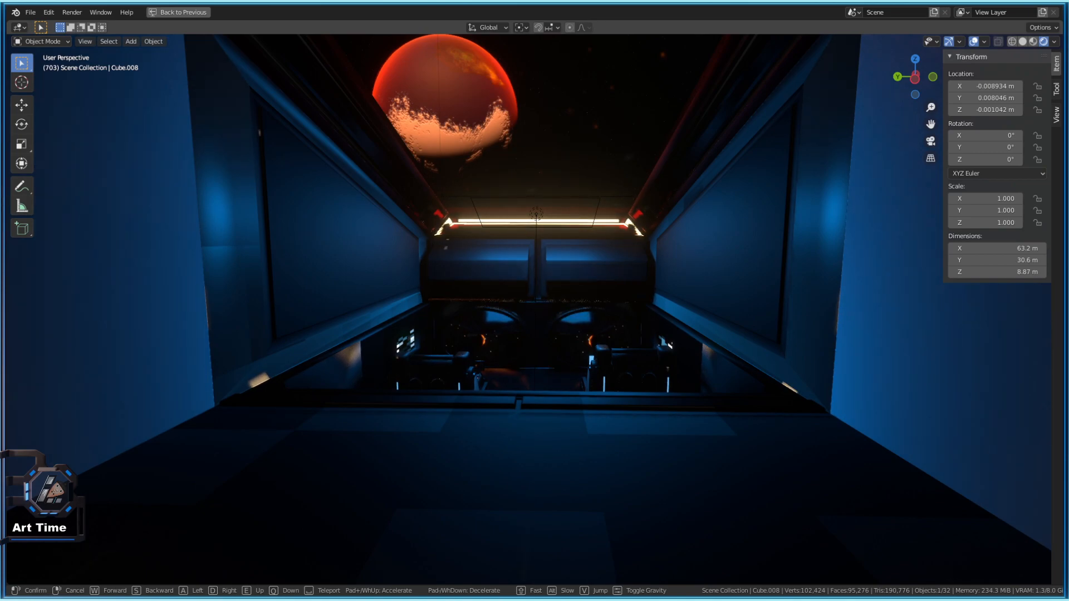
- Turn back from the cockpit and fly into the main hall towards the crates and robots
{"action": "key", "text": "w"}
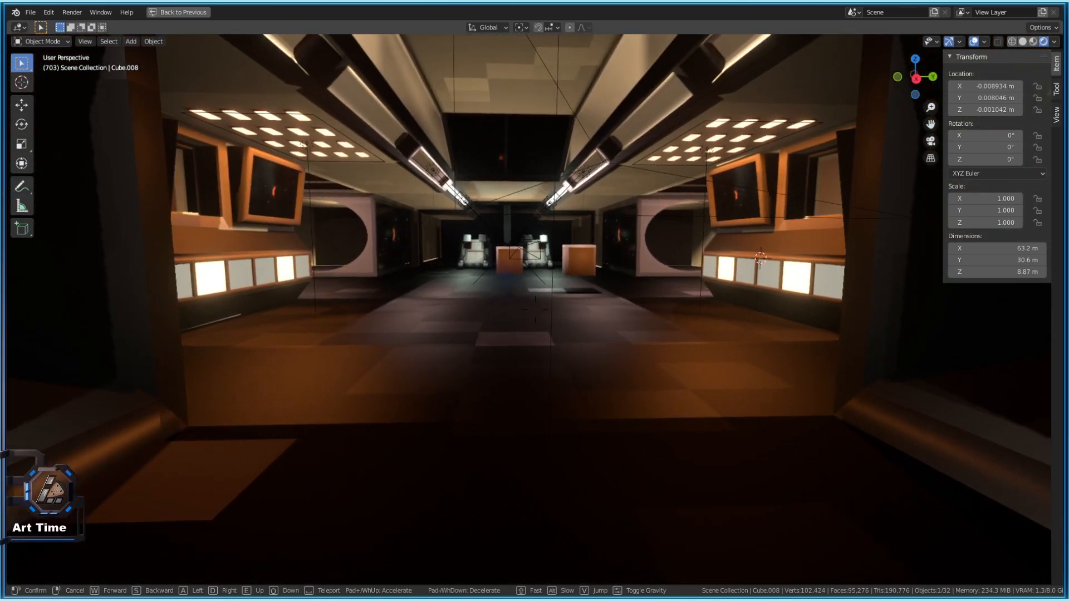
{"action": "key", "text": "w"}
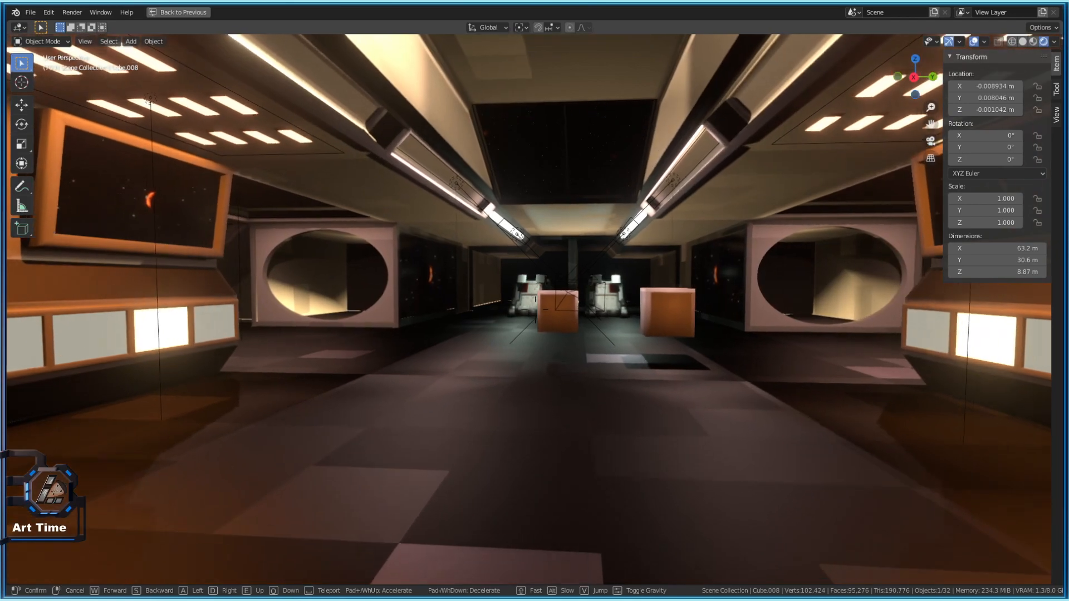
{"action": "key", "text": "w"}
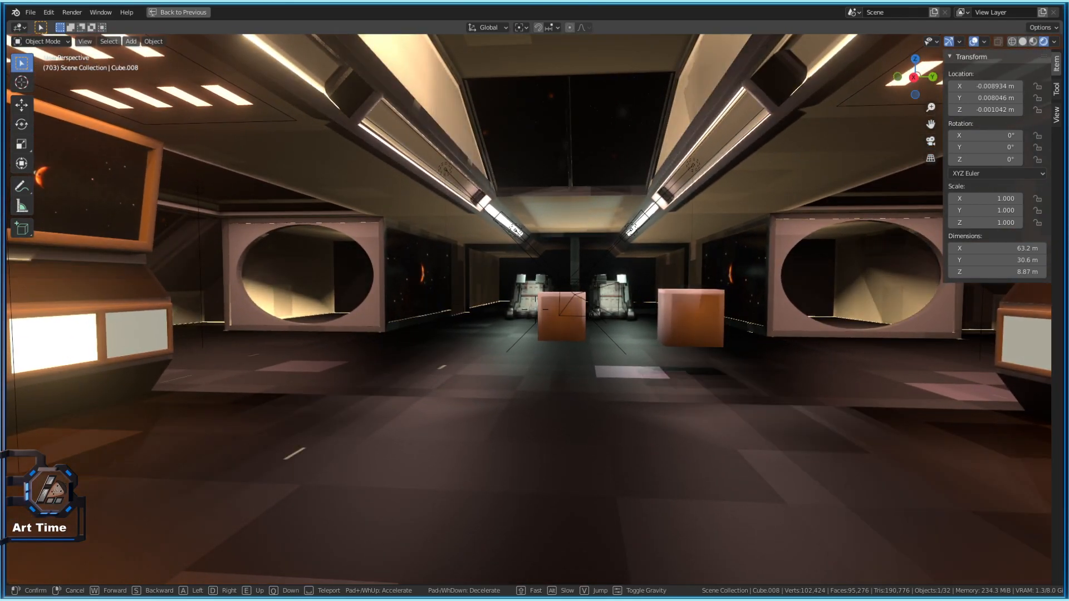